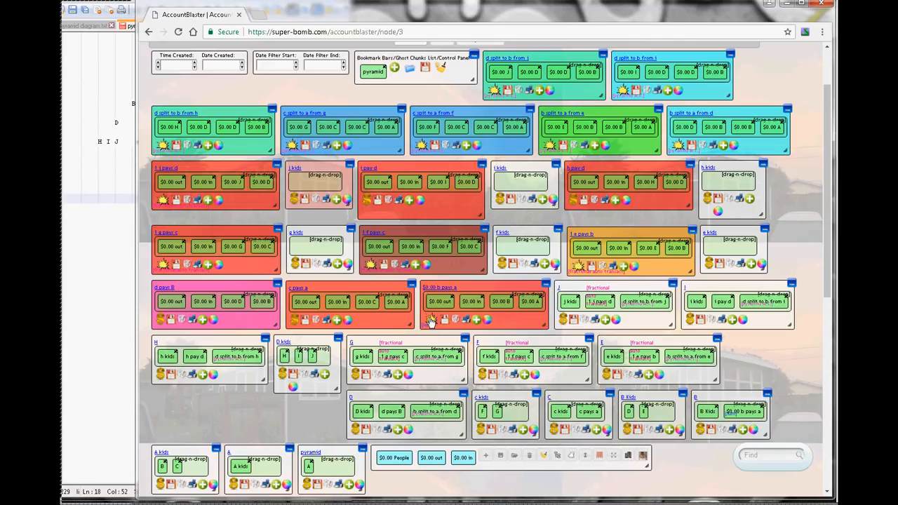
Convert the "b pays a" bookmark bar to a Fractional Auto Transact and name it "b pays a"
click(430, 323)
click(481, 326)
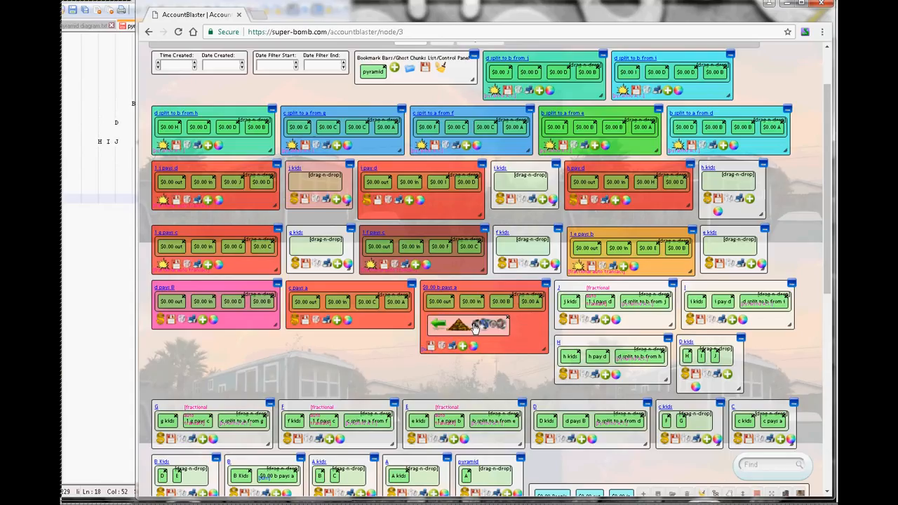
click(473, 328)
click(455, 327)
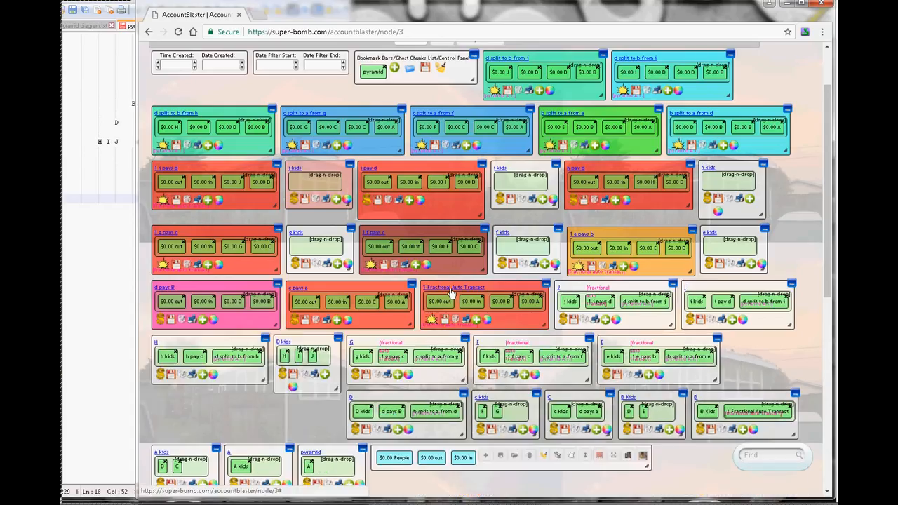
click(467, 287)
key(Tab)
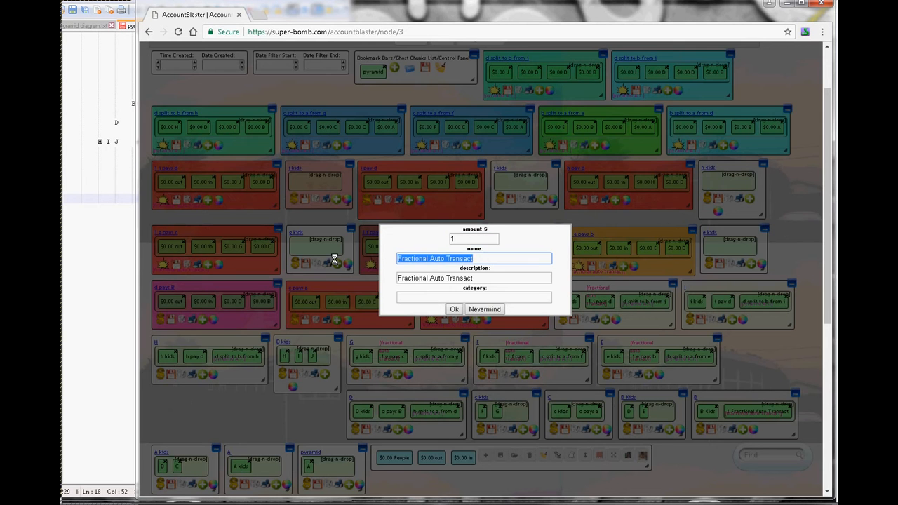
text(b pays a)
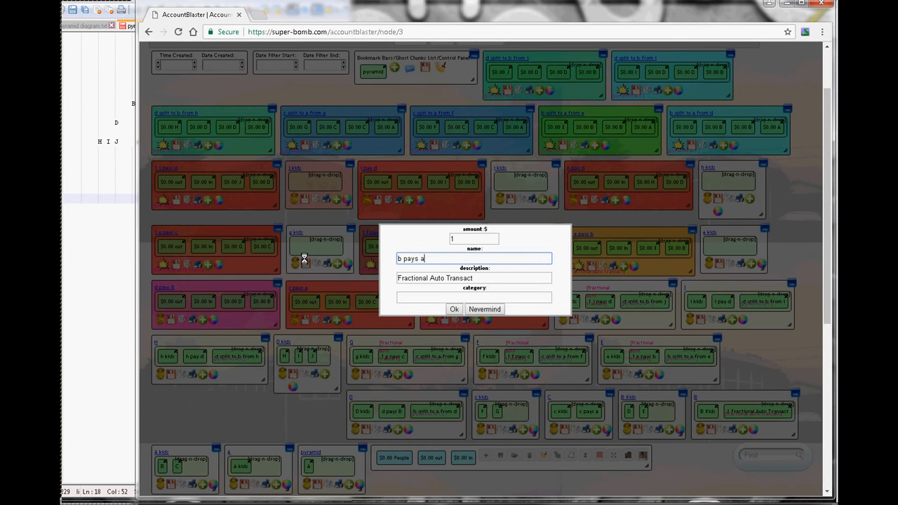
key(Return)
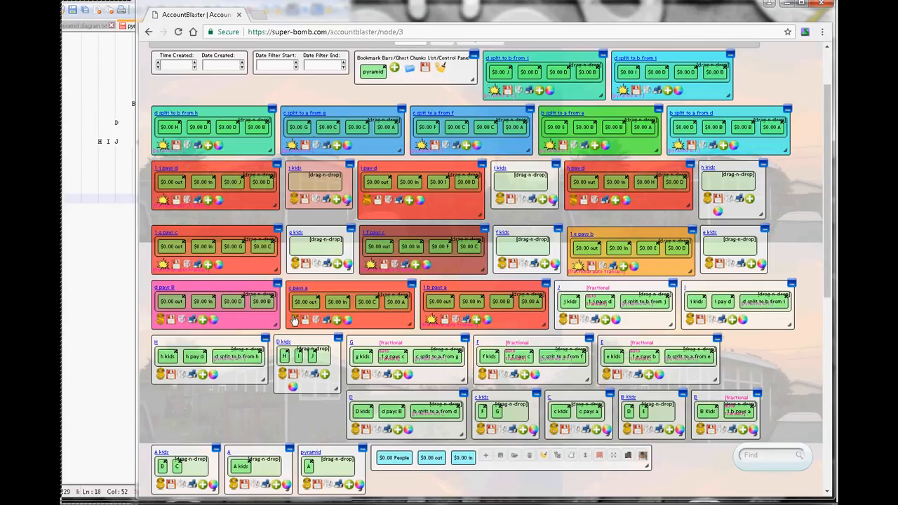
Convert the "c pays a" bookmark bar to a Fractional Auto Transact and name it "c pays a"
click(297, 320)
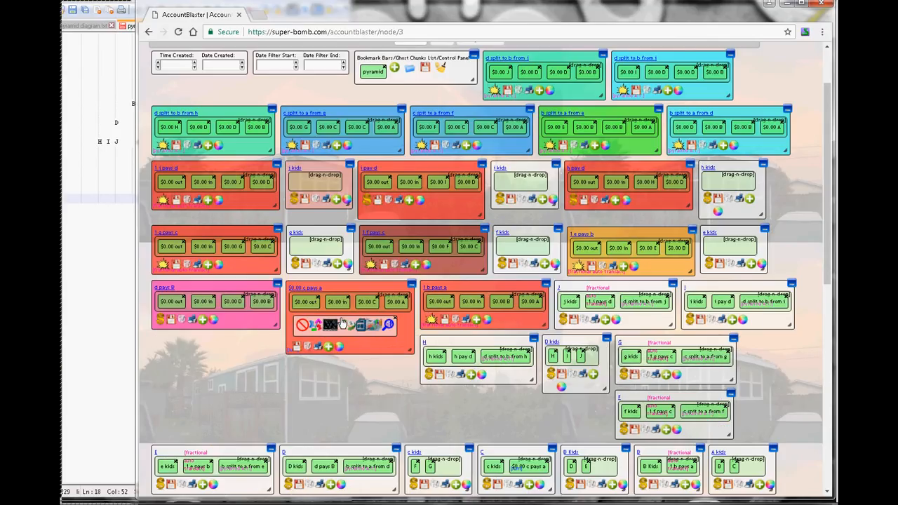
click(344, 329)
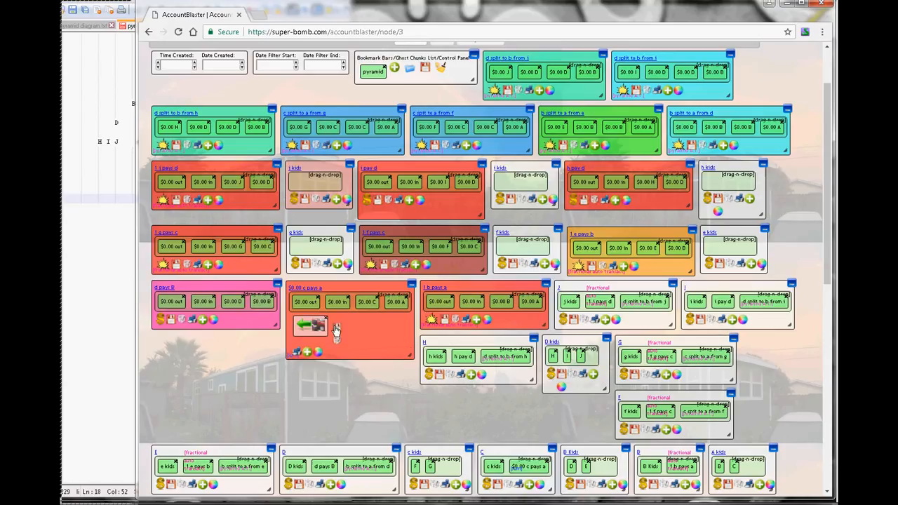
click(313, 329)
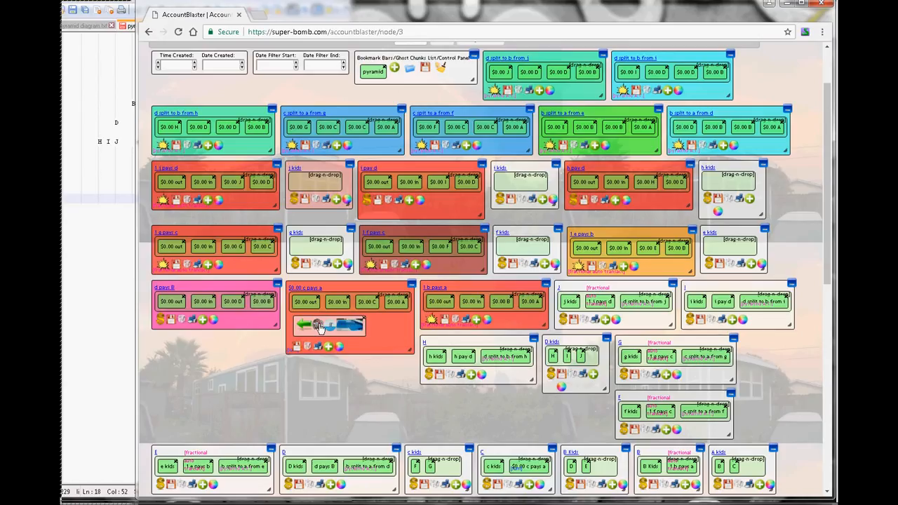
click(327, 327)
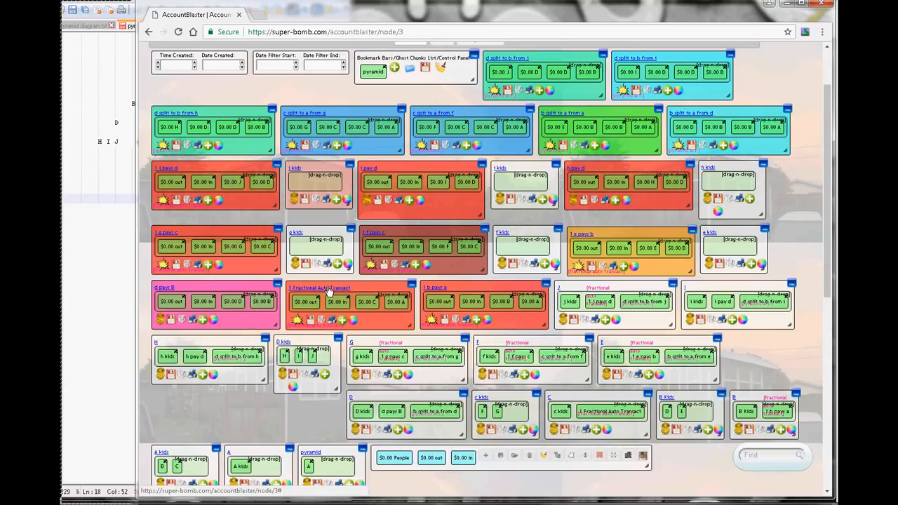
click(328, 288)
key(Tab)
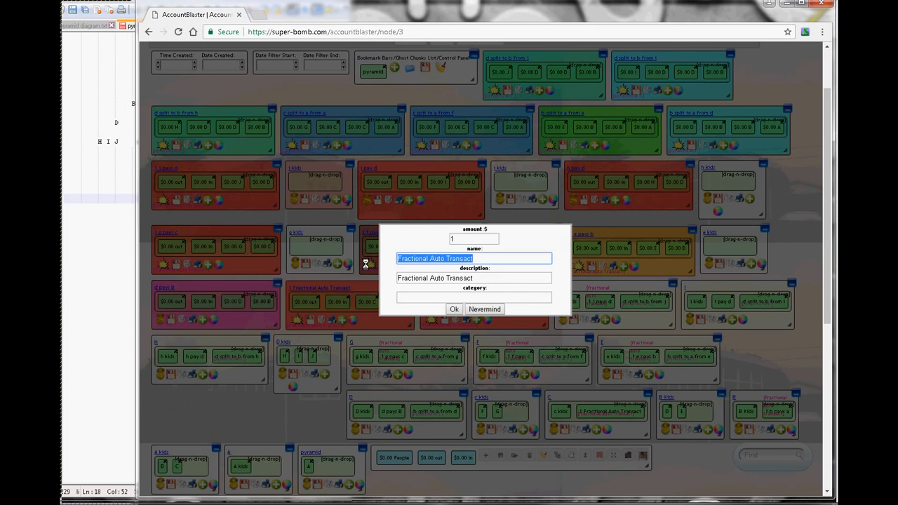
text(c pays a)
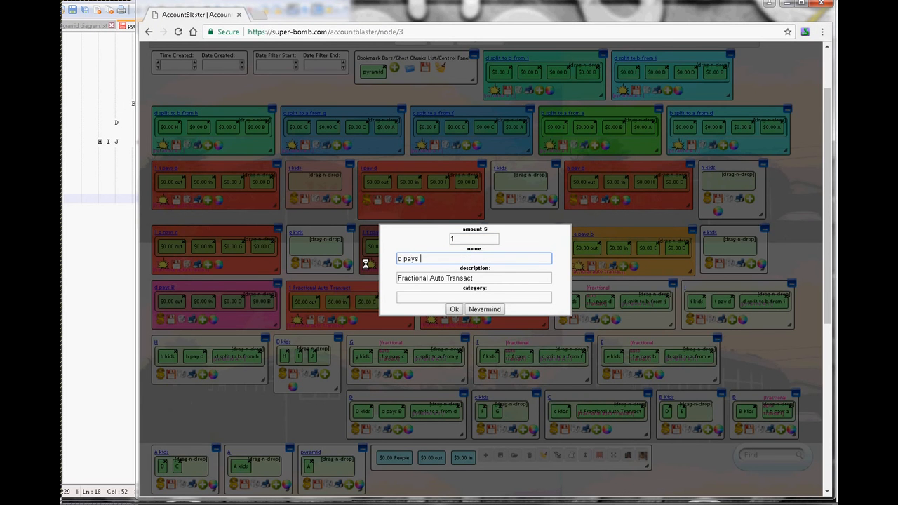
key(Return)
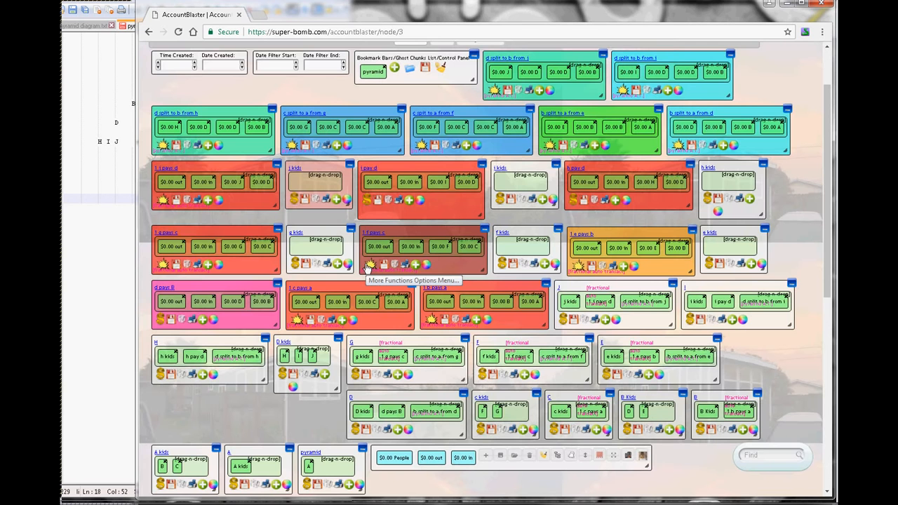
Convert the pink "d pays B" bookmark bar to a Fractional Auto Transact
click(159, 320)
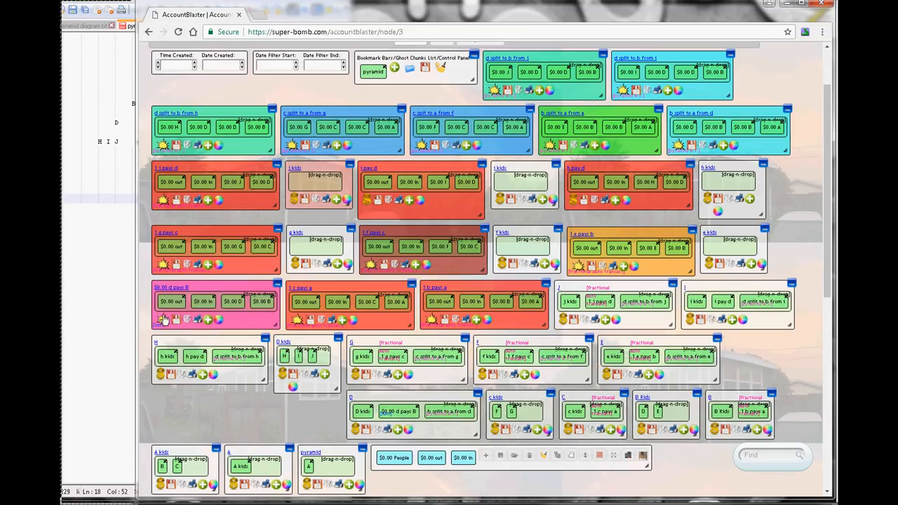
click(162, 320)
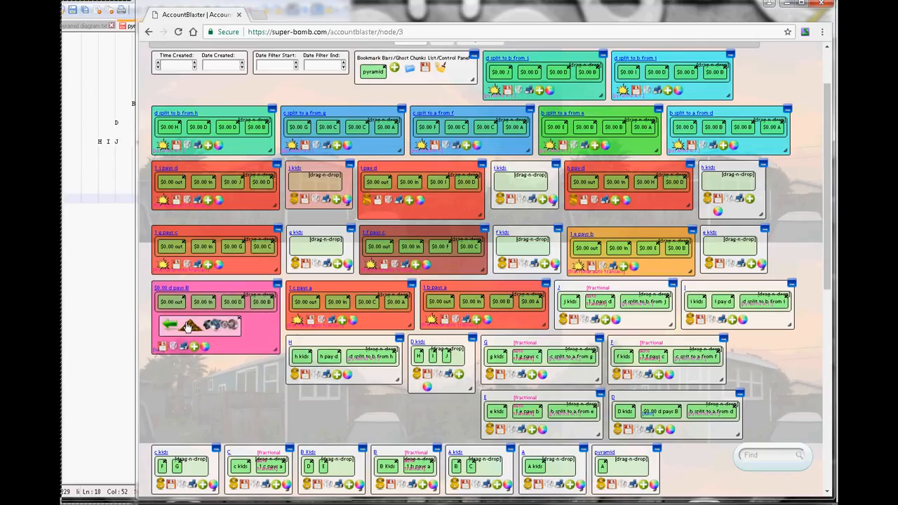
click(216, 327)
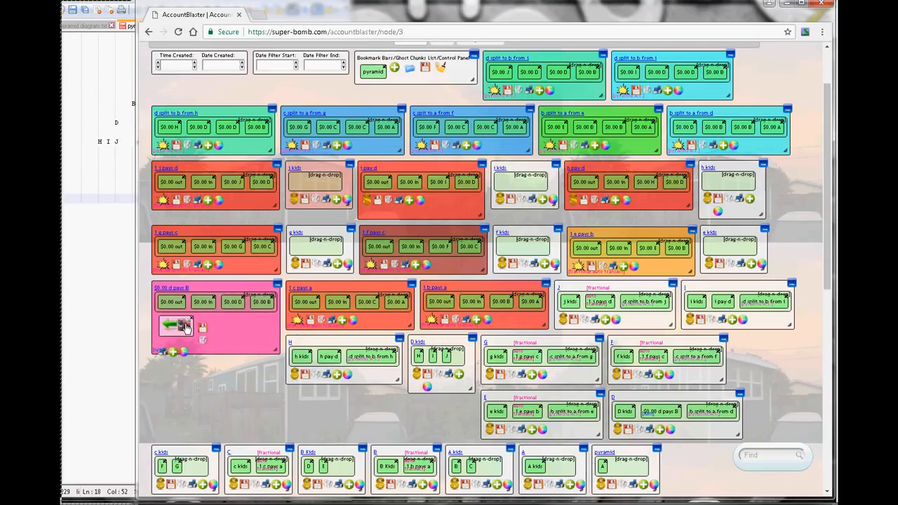
click(185, 326)
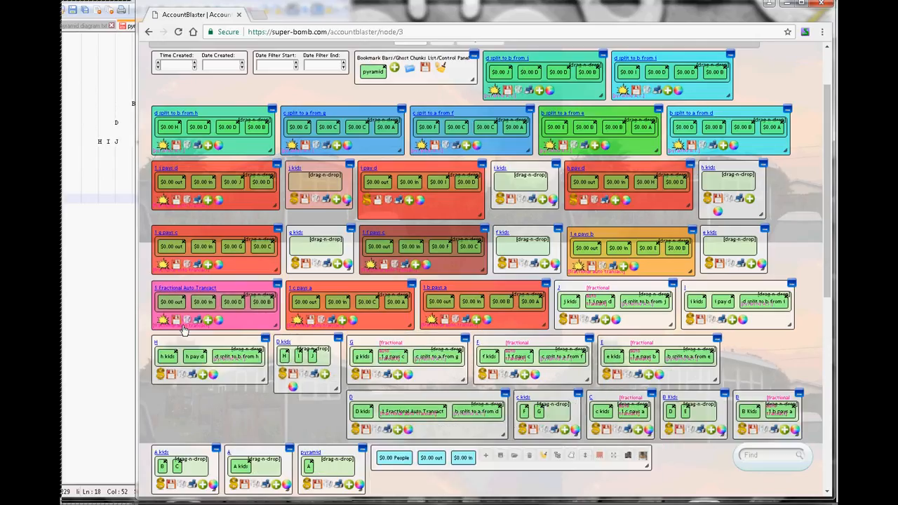
Rename the pink Fractional Auto Transact bar as "d pays b"
click(200, 289)
key(Tab)
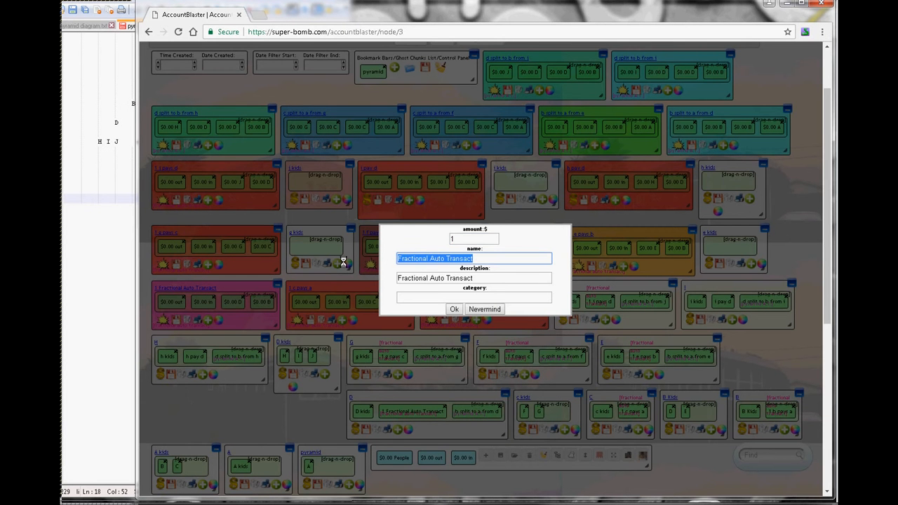
text(d )
text(pays)
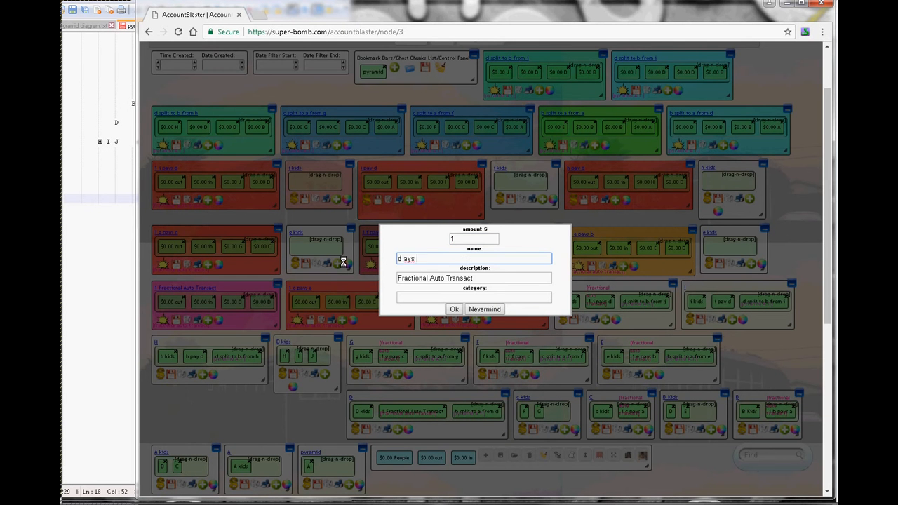
key(BackSpace)
key(BackSpace)
key(BackSpace)
key(BackSpace)
text(pays b)
key(Return)
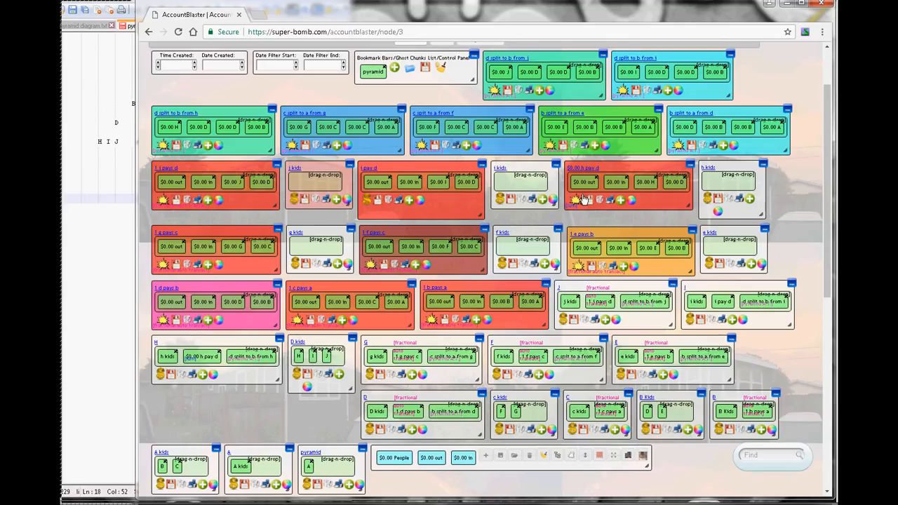
Convert the "h pay d" bookmark bar to a Fractional Auto Transact with amount 1 and name it "h pays d"
click(573, 202)
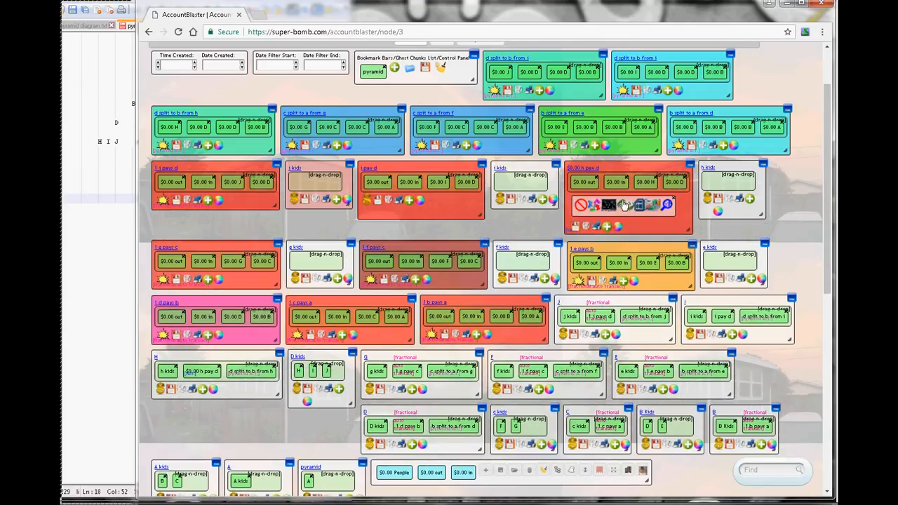
click(624, 205)
click(630, 204)
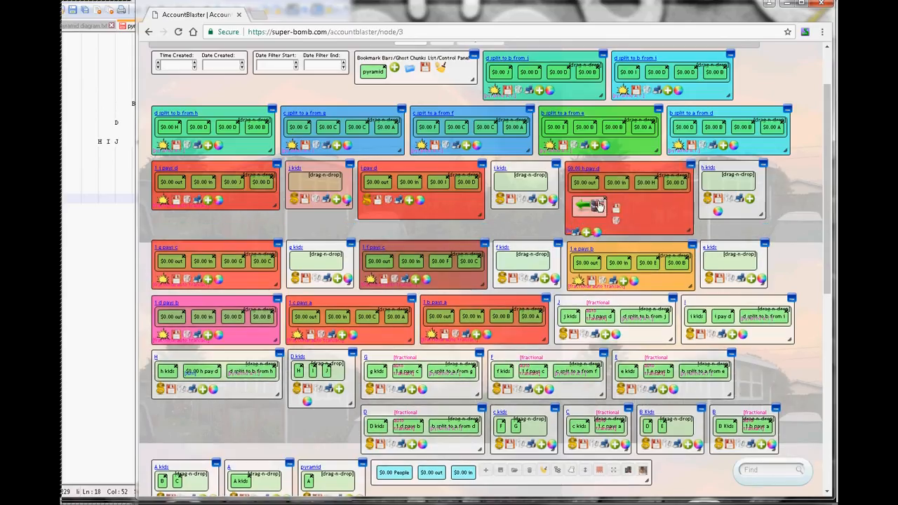
click(604, 206)
click(605, 206)
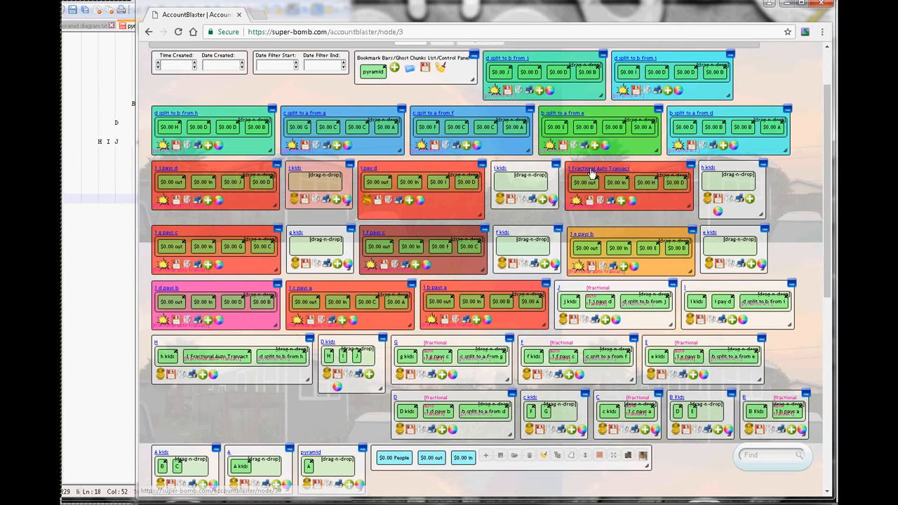
click(592, 184)
text(1)
drag(483, 257, 393, 258)
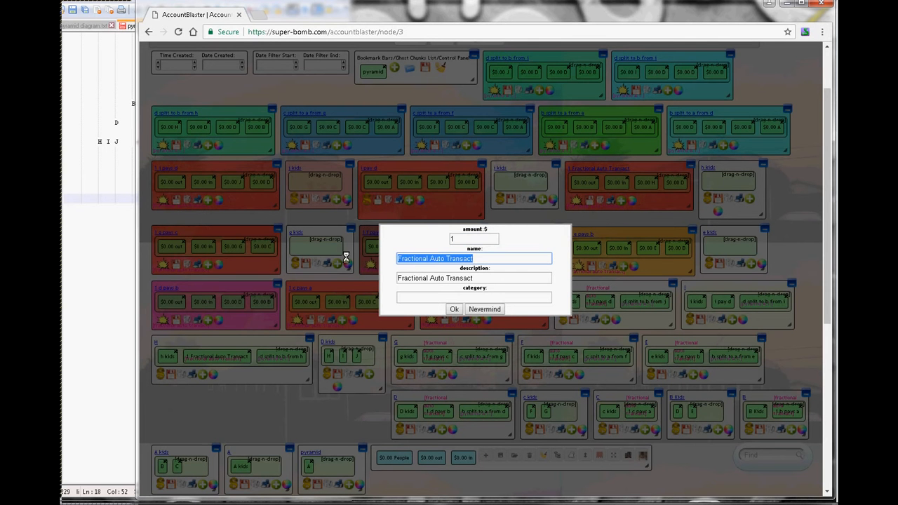
text(h pays d)
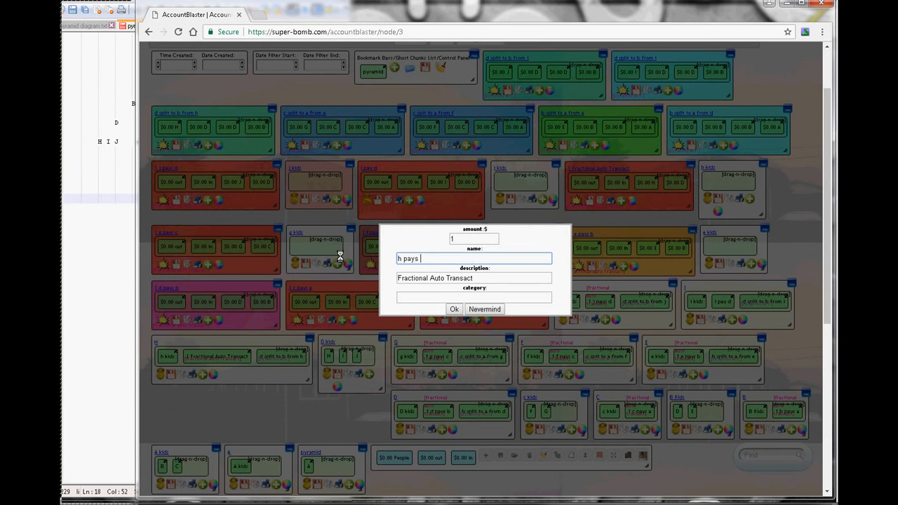
key(Return)
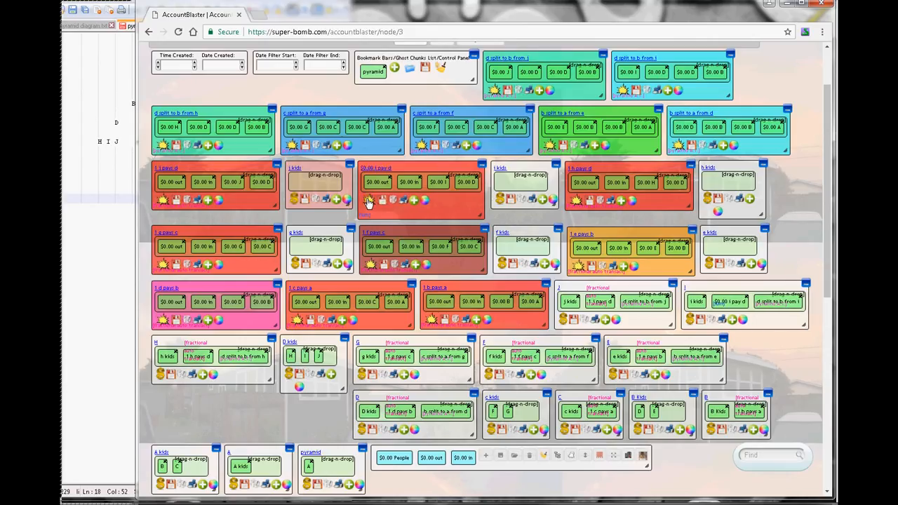
Convert the "i pay d" bookmark bar to a Fractional Auto Transact with amount 1 and name it "i pays d"
click(369, 201)
click(422, 205)
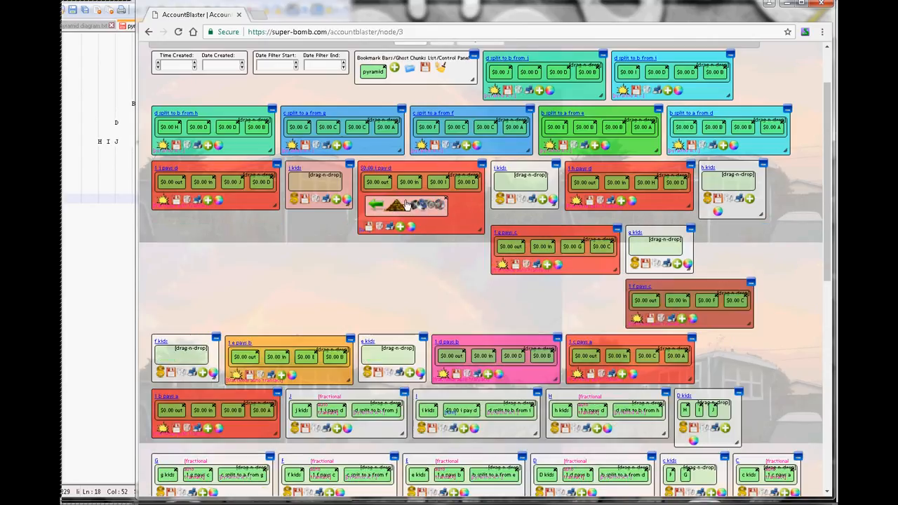
click(404, 206)
click(390, 206)
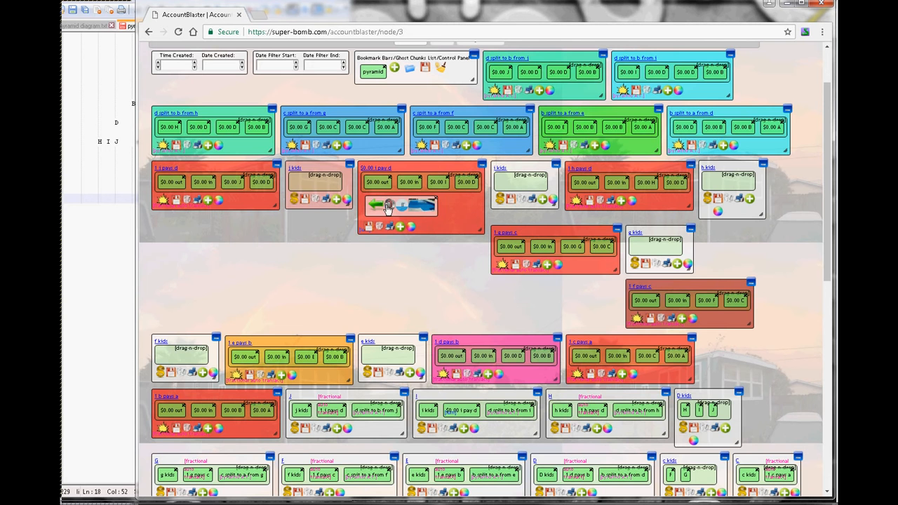
click(390, 205)
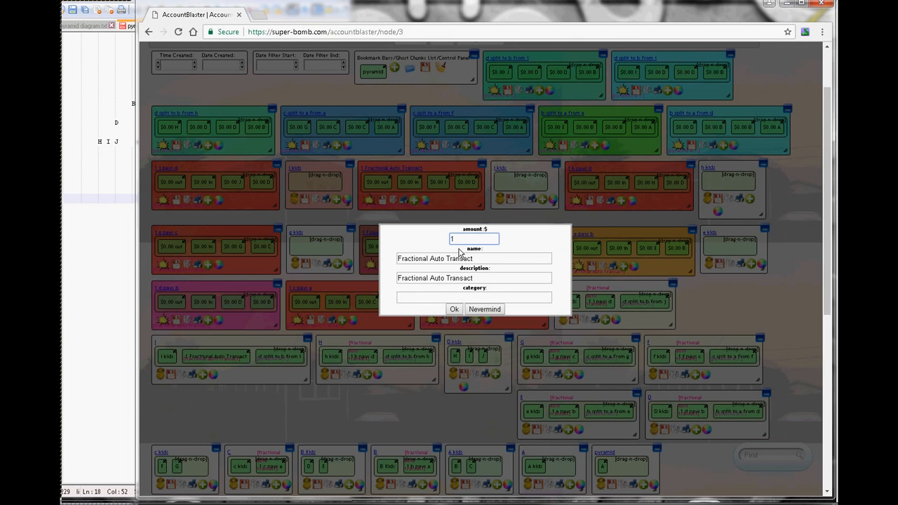
text(1)
drag(483, 258, 360, 259)
text(i pays d)
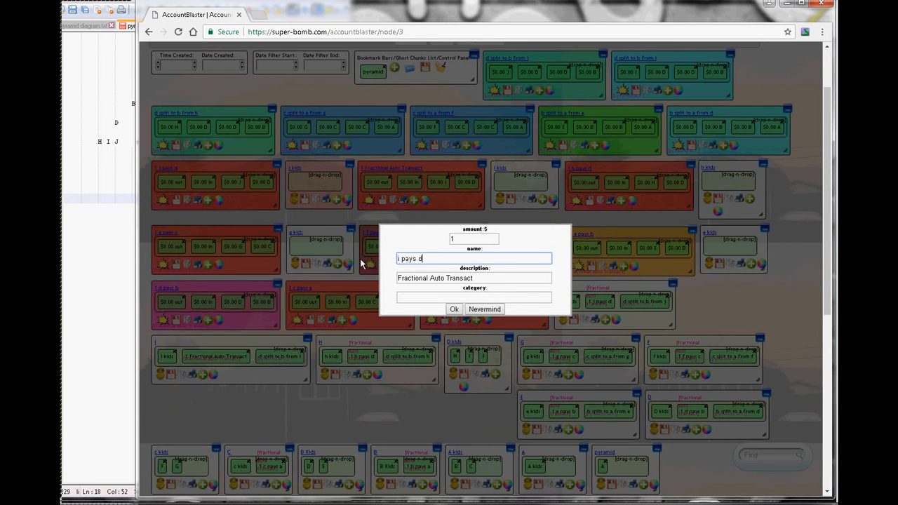
key(Return)
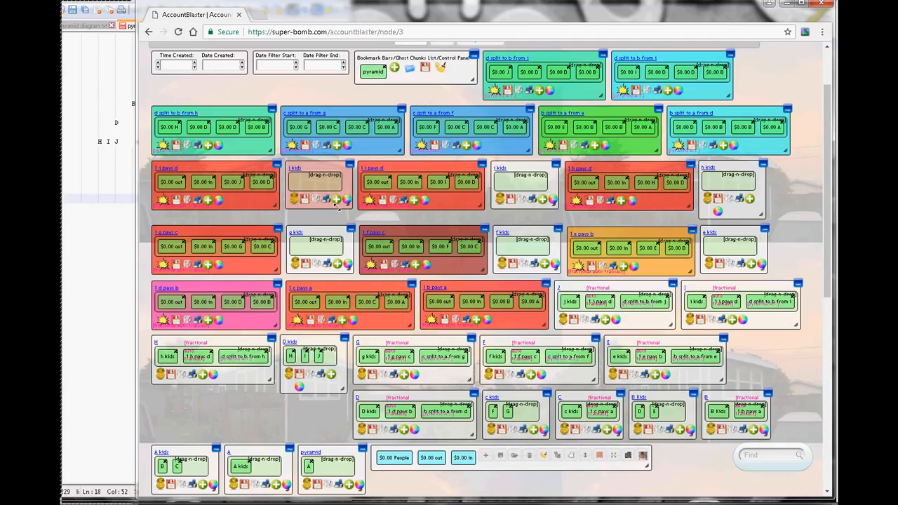
Review the amount and name of "j pays d", and compare the bookmark bars with the pyramid diagram in pyr 2.txt
click(164, 169)
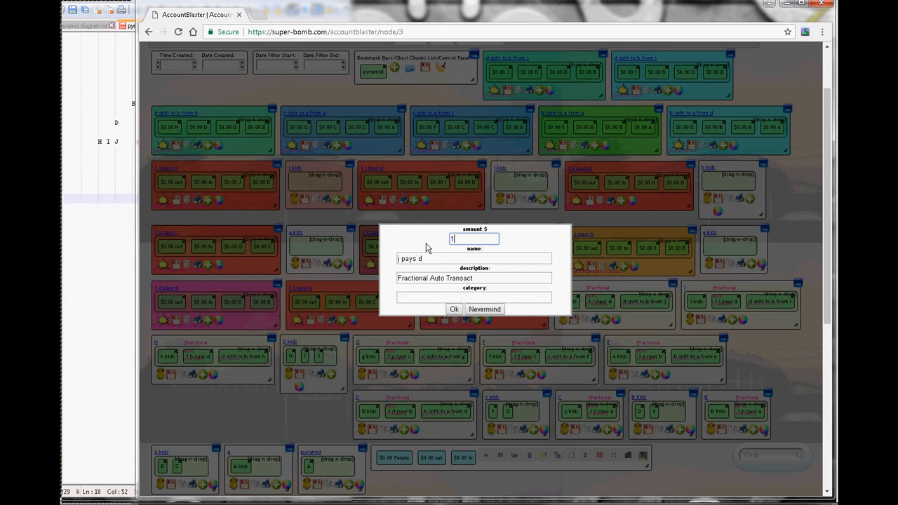
click(489, 312)
scroll(274, 251, up, 2)
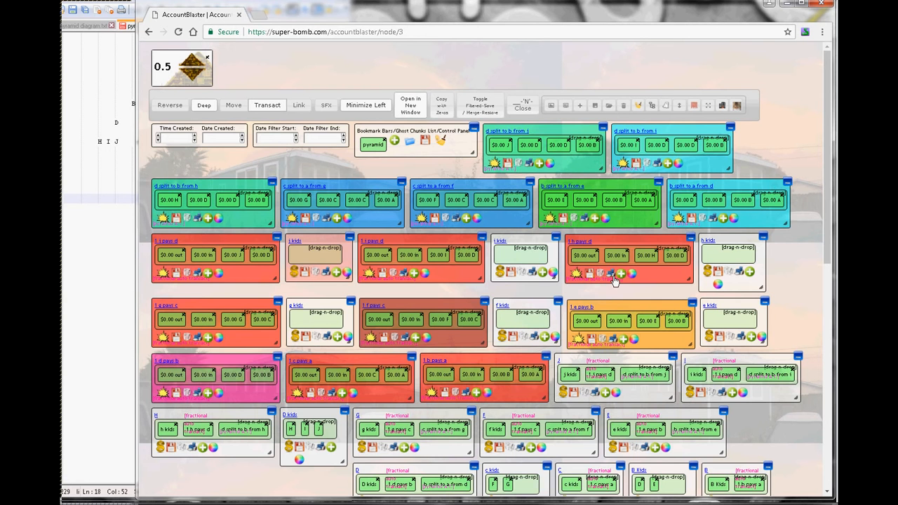
scroll(614, 280, down, 3)
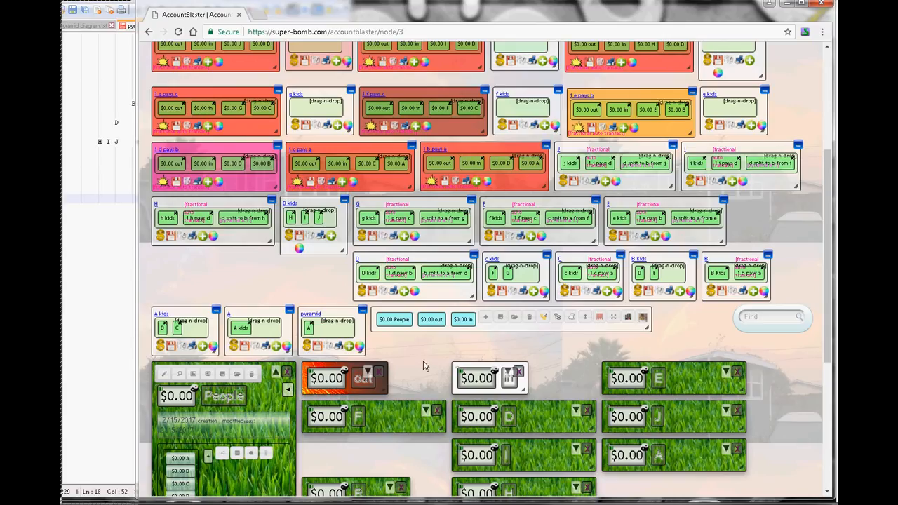
click(106, 249)
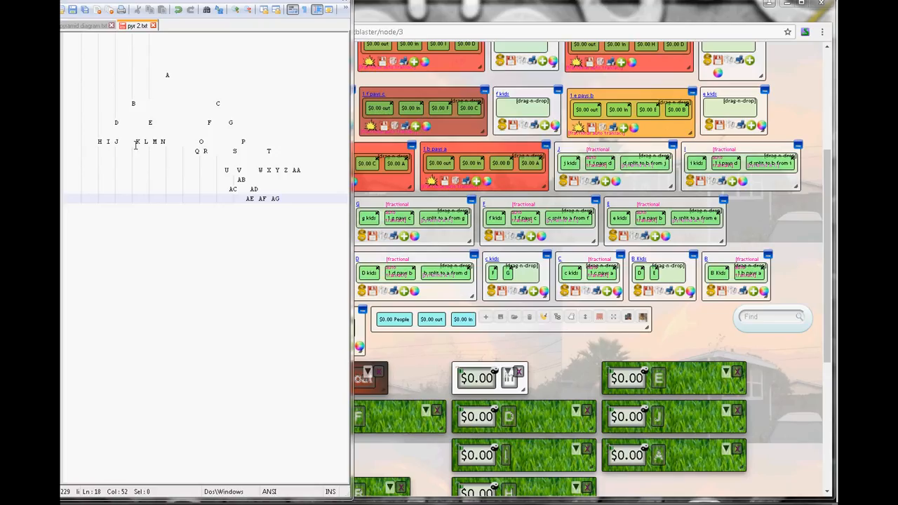
click(693, 333)
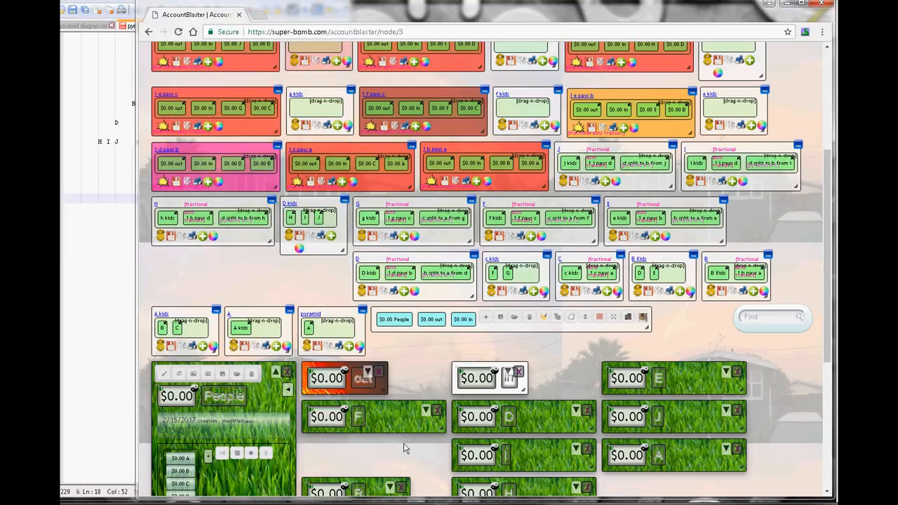
Add a part named K to the People account, open it as its own account, and place it just above account E
scroll(397, 445, down, 4)
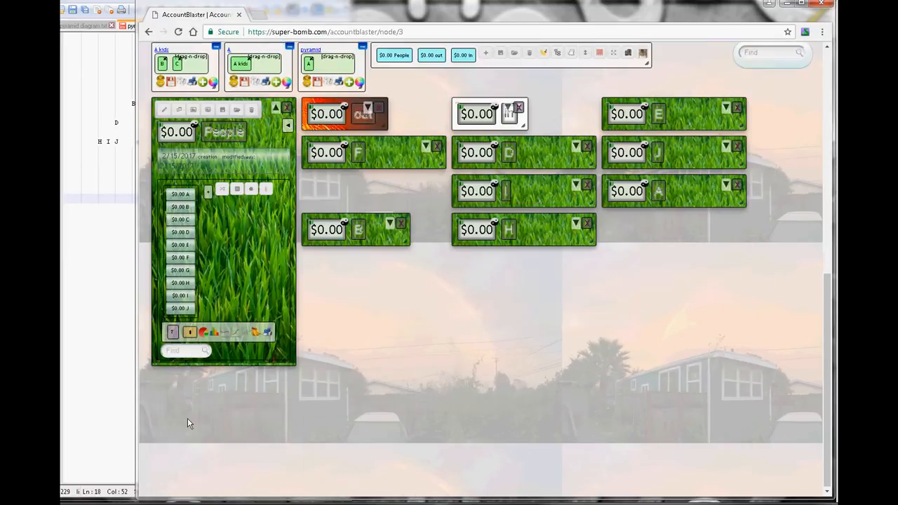
click(208, 190)
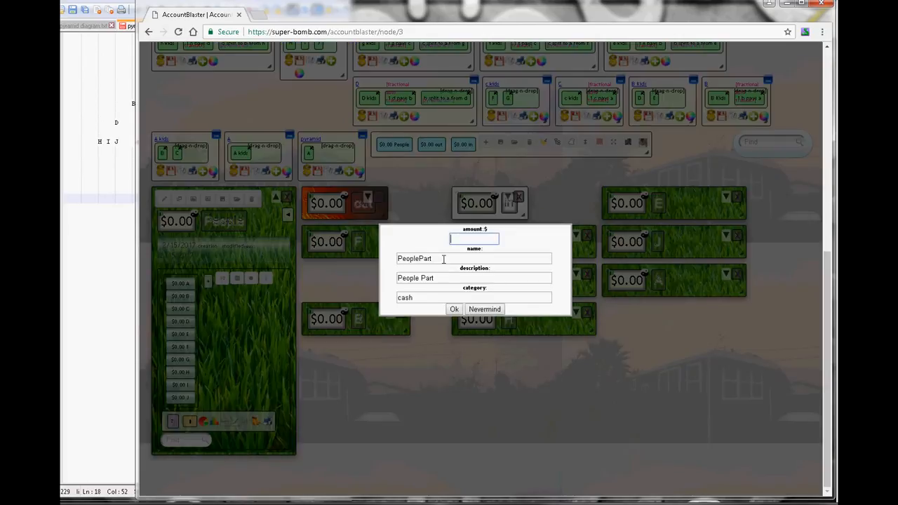
double_click(444, 259)
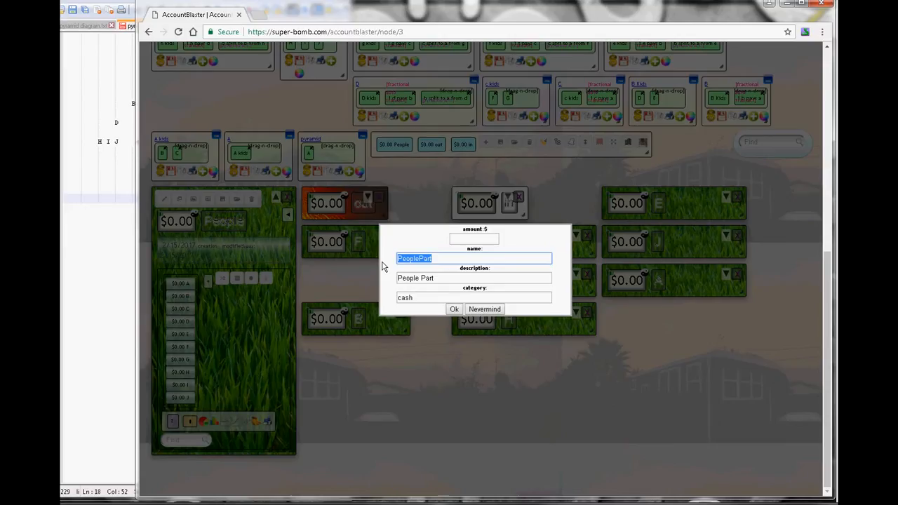
text(K)
key(Return)
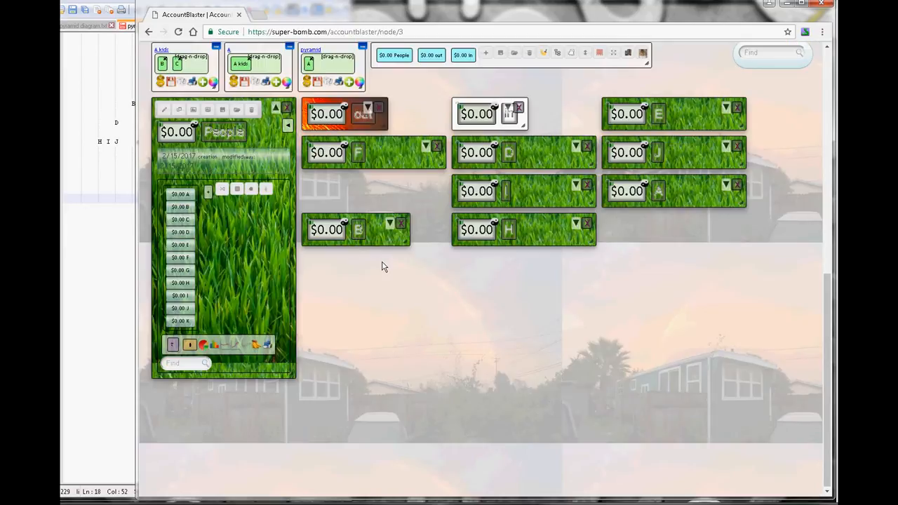
click(193, 327)
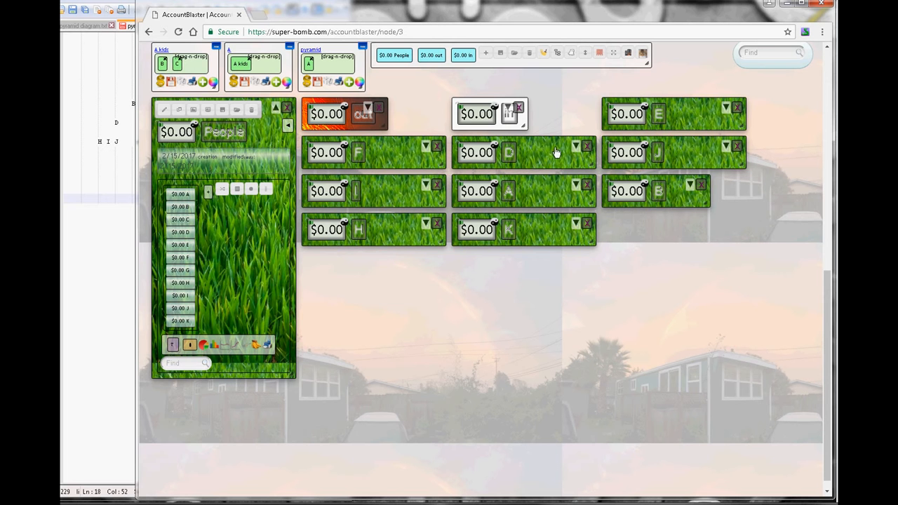
drag(547, 237, 644, 93)
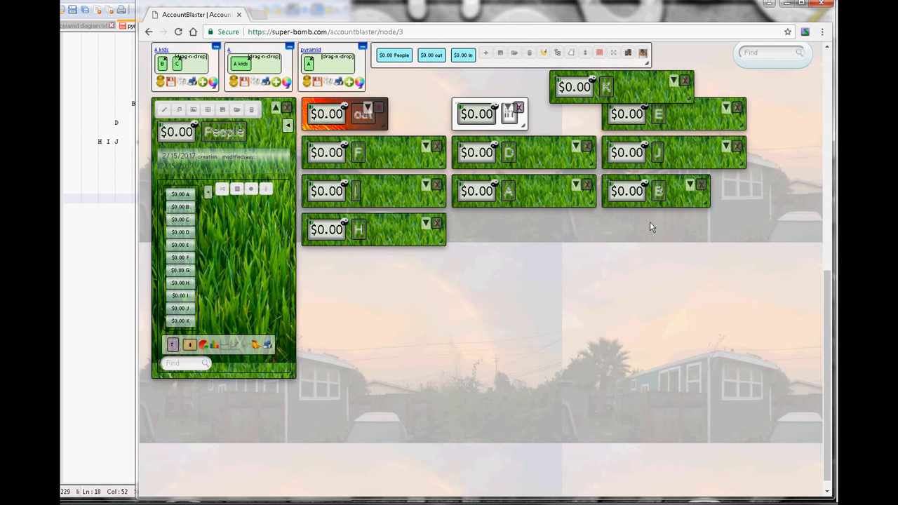
Save all the accounts to the desktop as the JSON file "People, A, B, +more (1).json"
scroll(618, 287, up, 2)
scroll(619, 287, up, 3)
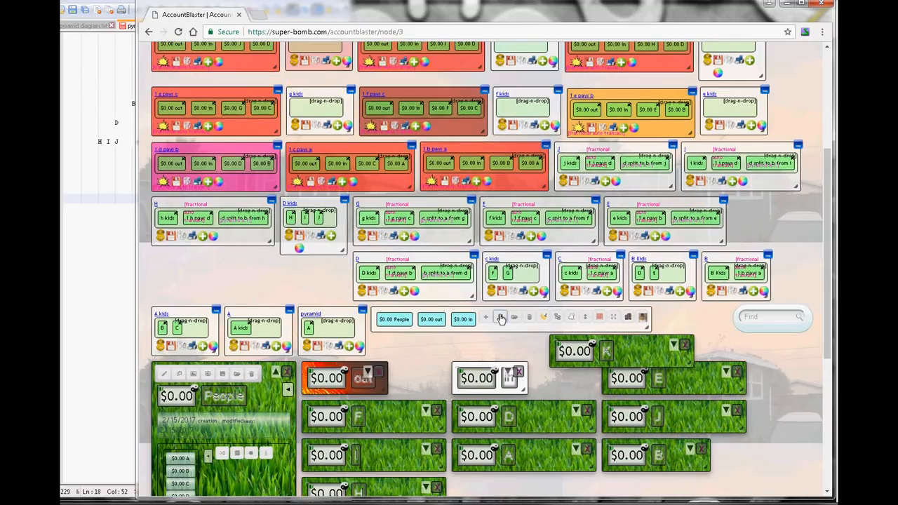
click(501, 317)
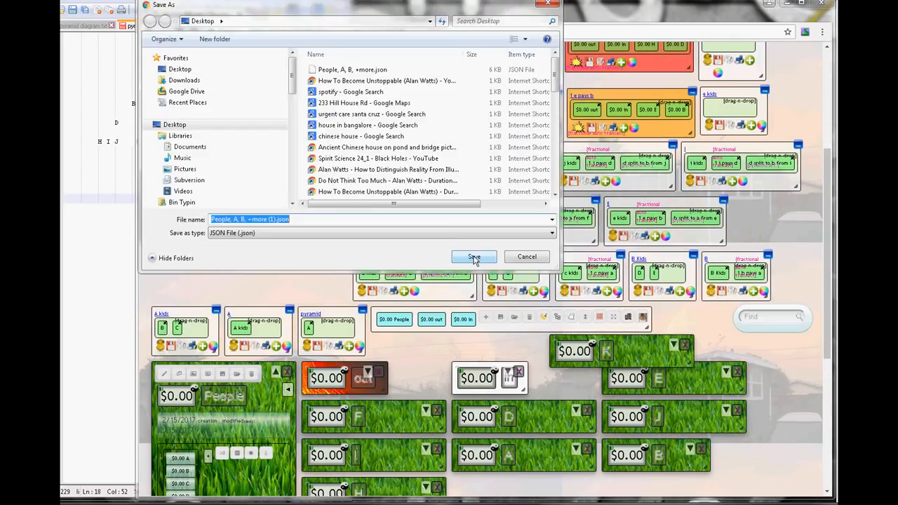
click(474, 257)
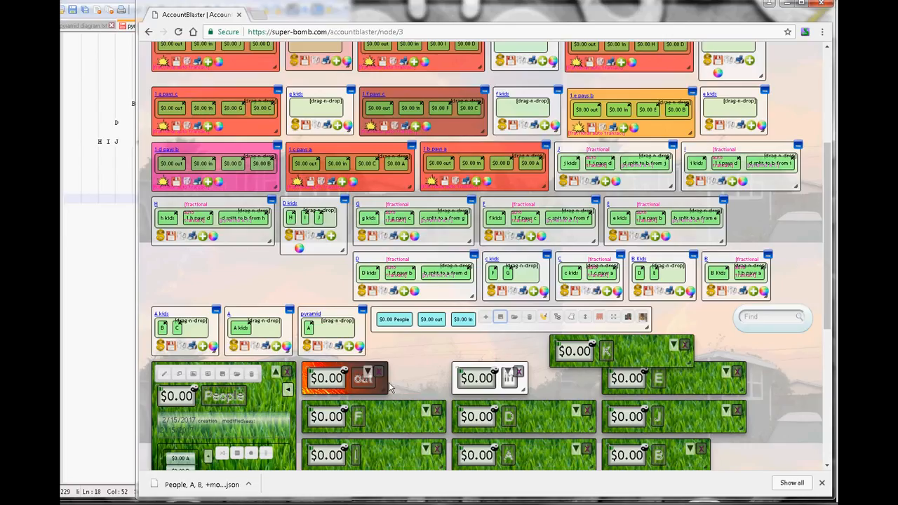
Check the pyramid diagram in pyr 2.txt, add a child bookmark bar to "e kids", and name it "K"
click(112, 256)
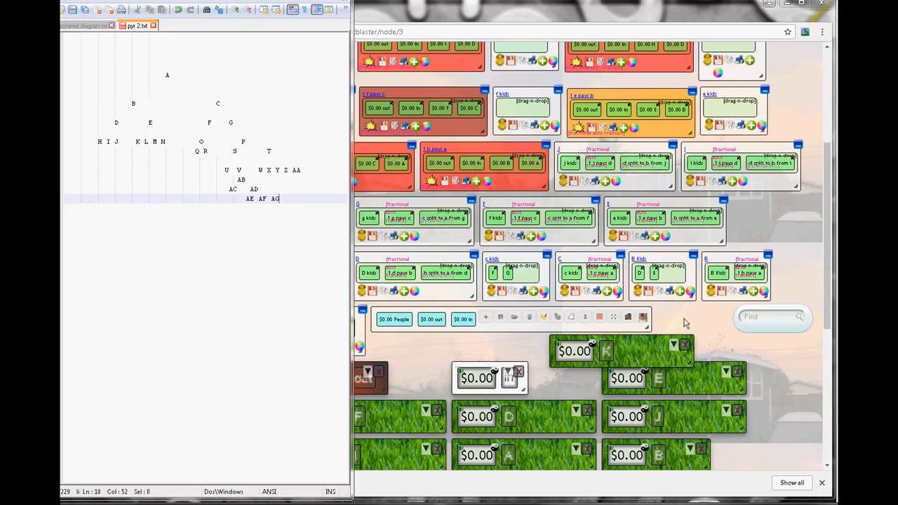
click(652, 279)
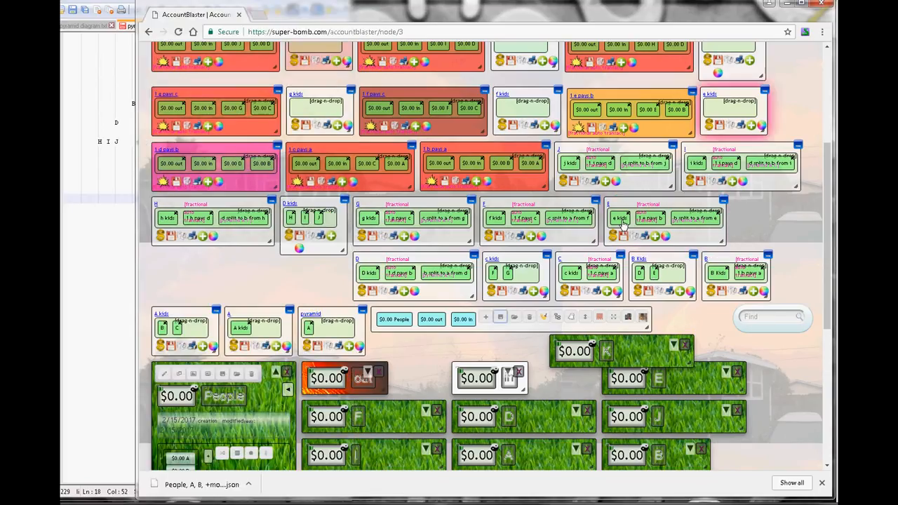
click(754, 127)
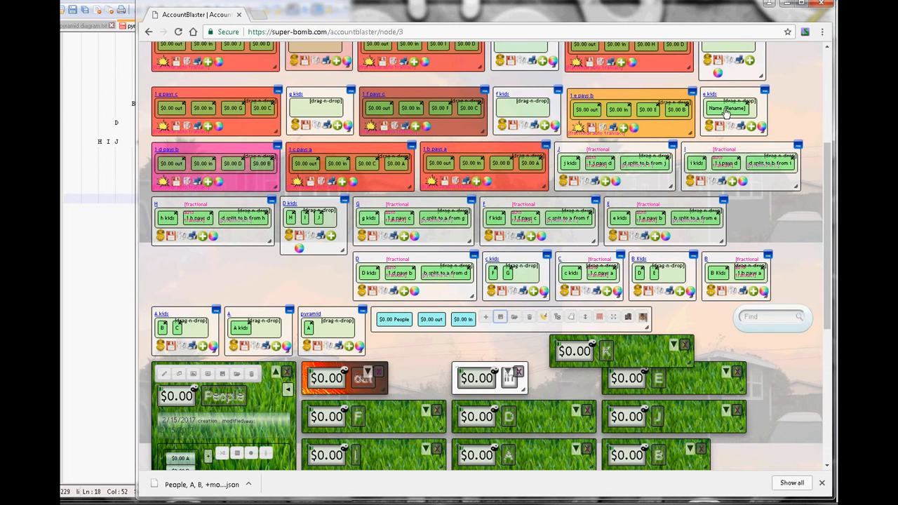
scroll(724, 121, up, 4)
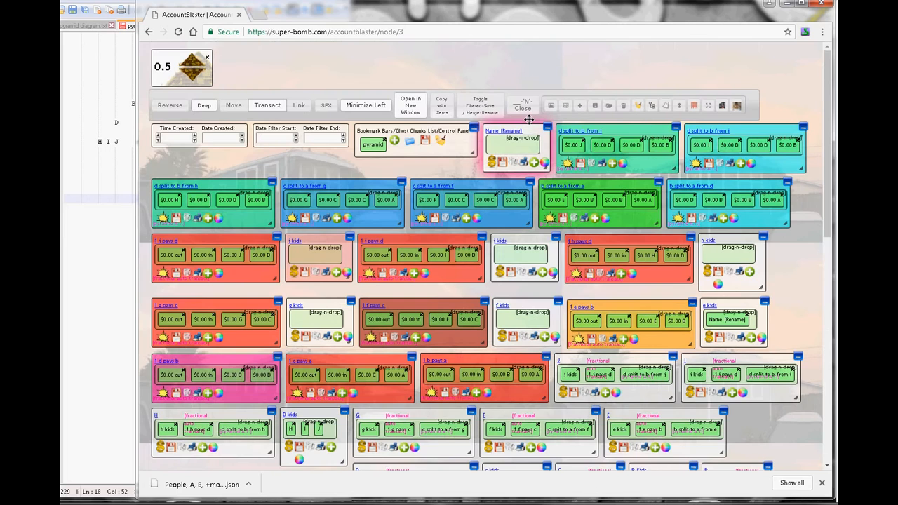
click(498, 131)
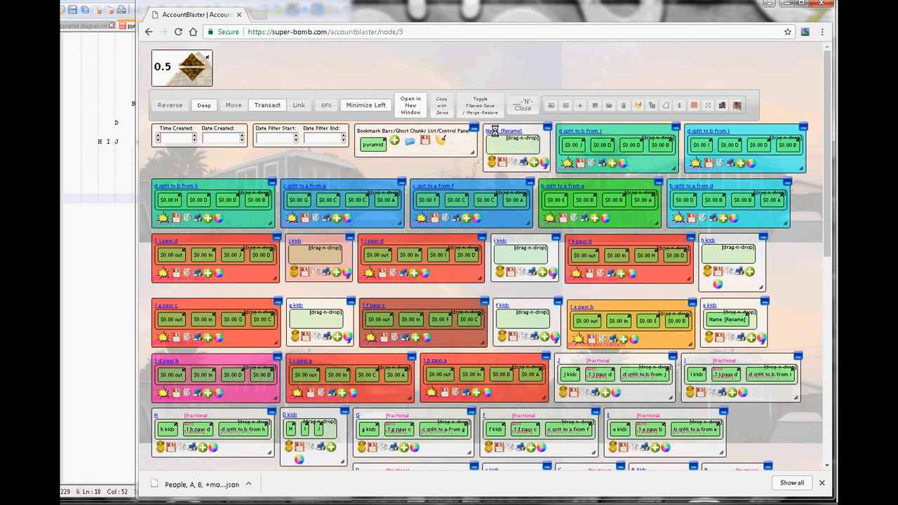
drag(467, 235, 351, 240)
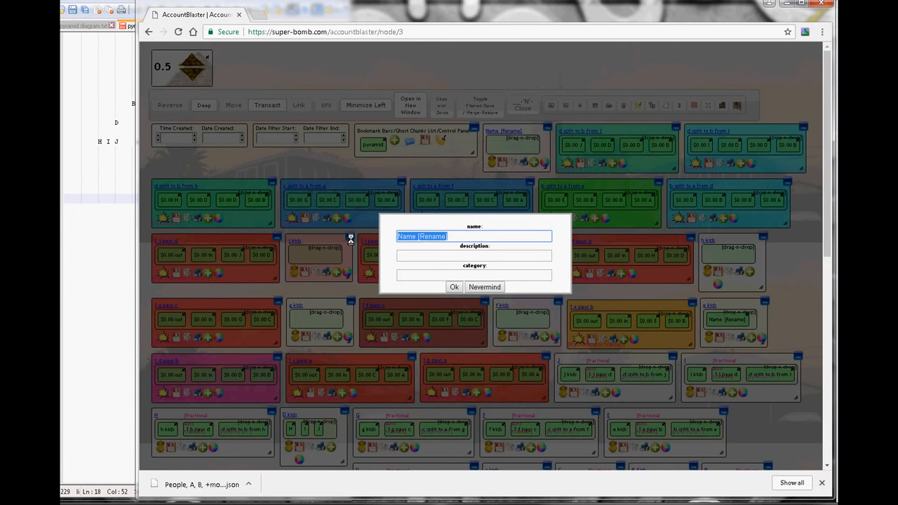
text(K)
key(Return)
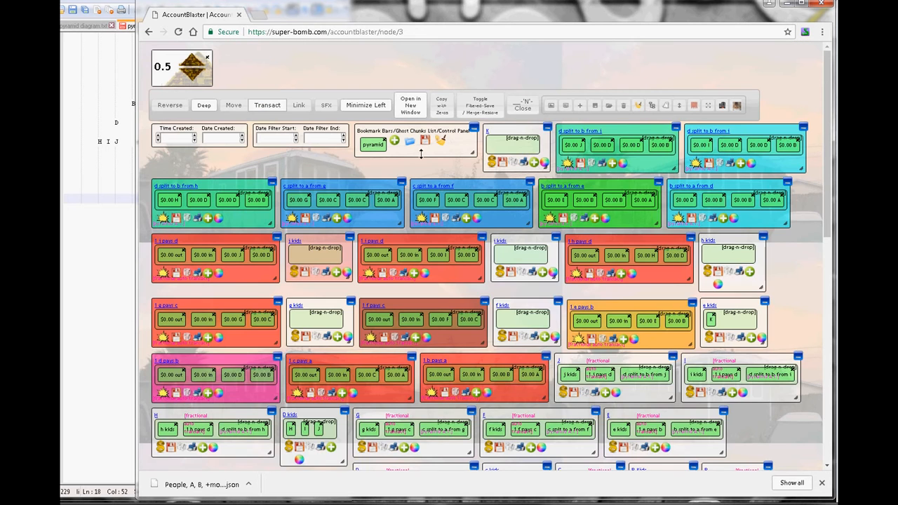
Add a child bookmark bar to the K bar and name it "k kids"
click(535, 163)
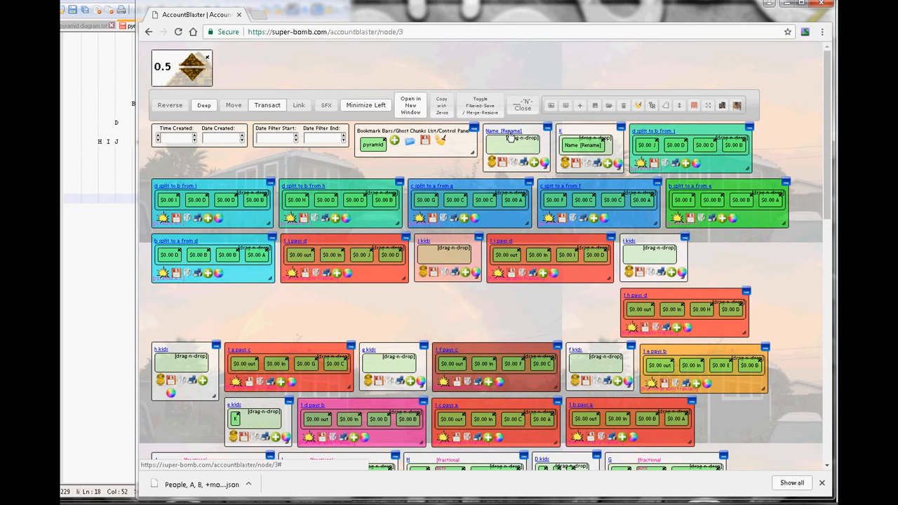
click(505, 131)
drag(458, 239, 347, 231)
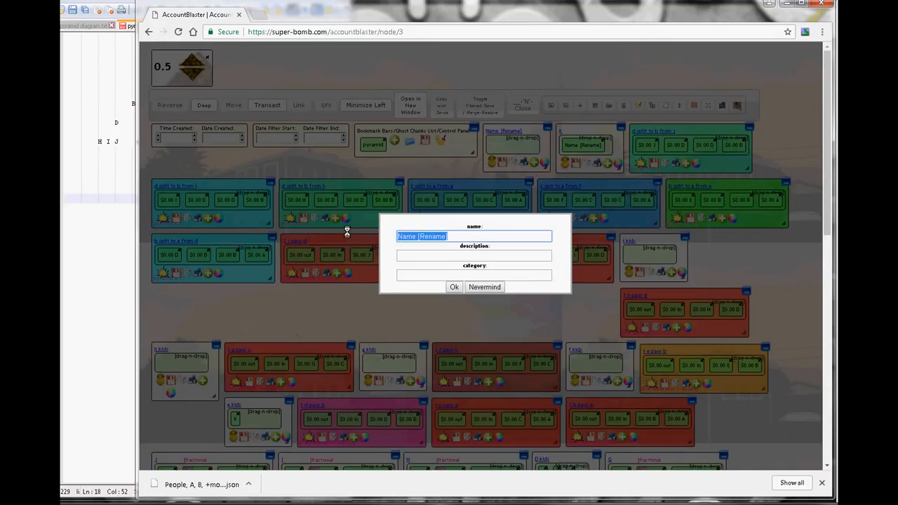
text(kids)
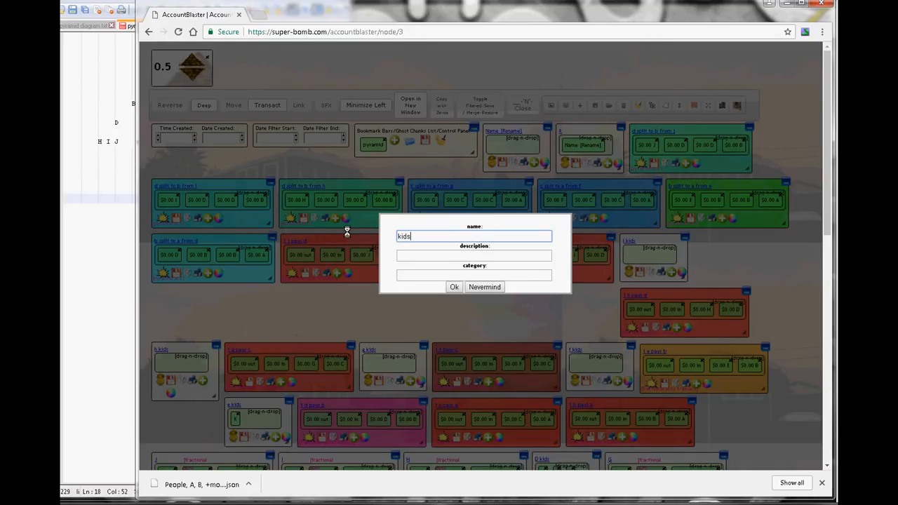
key(BackSpace)
key(BackSpace)
key(BackSpace)
text(kids)
key(Return)
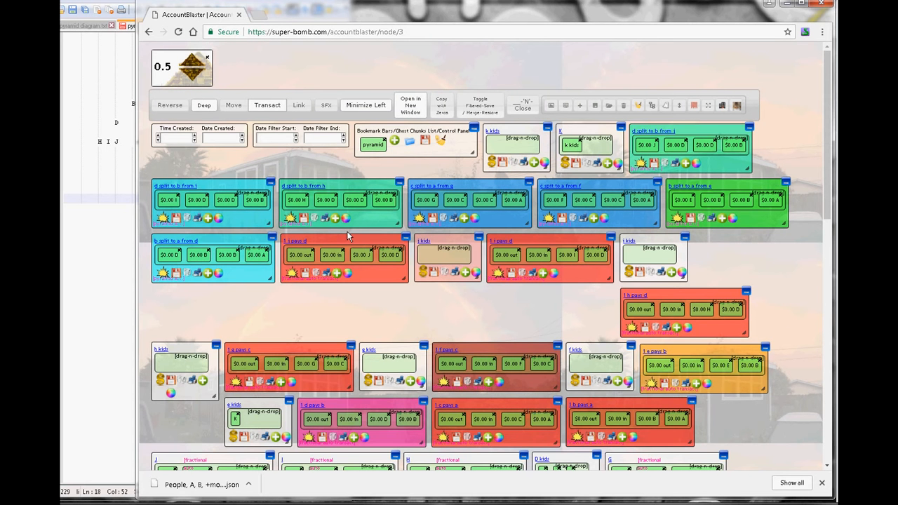
Add a second child bookmark bar to the K bar and name it "k pays e"
click(610, 164)
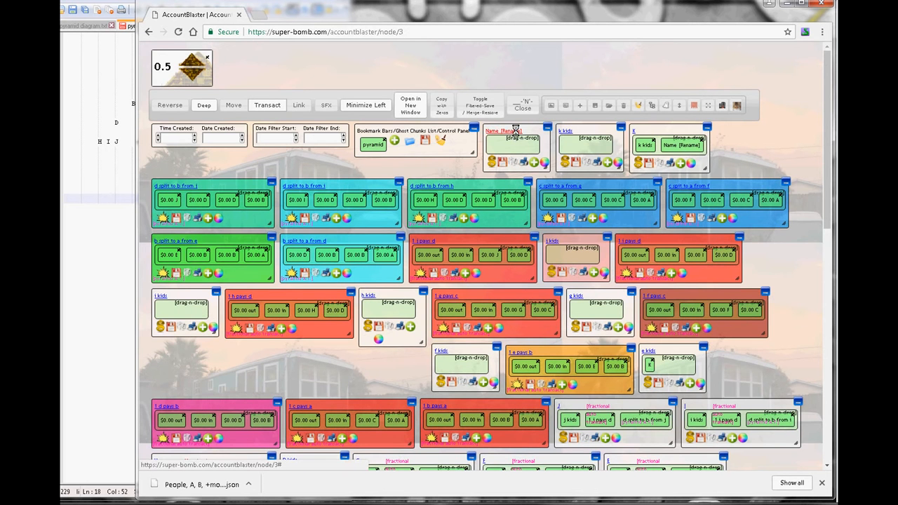
click(509, 132)
drag(449, 236, 355, 236)
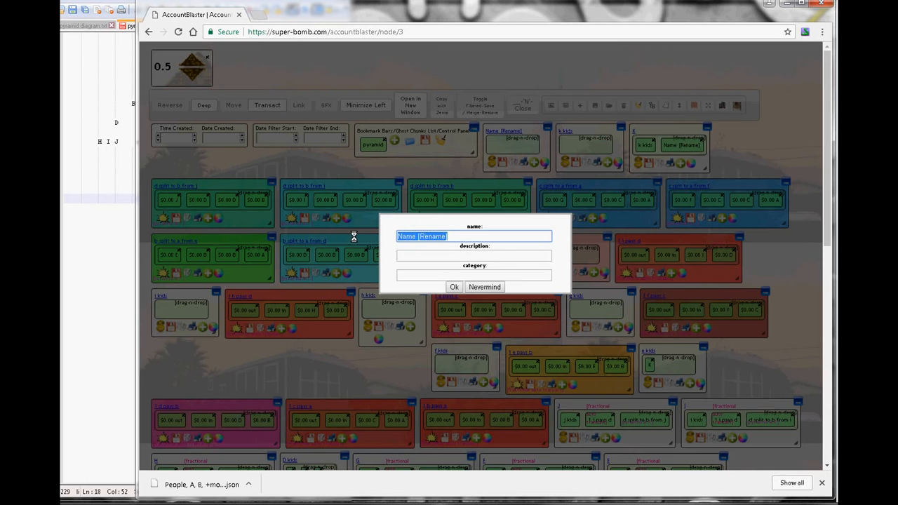
text(k pays e)
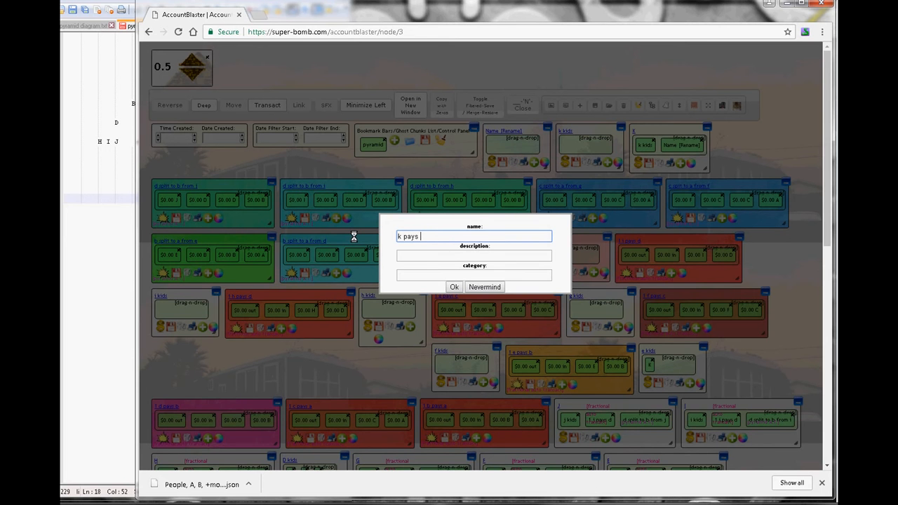
key(Return)
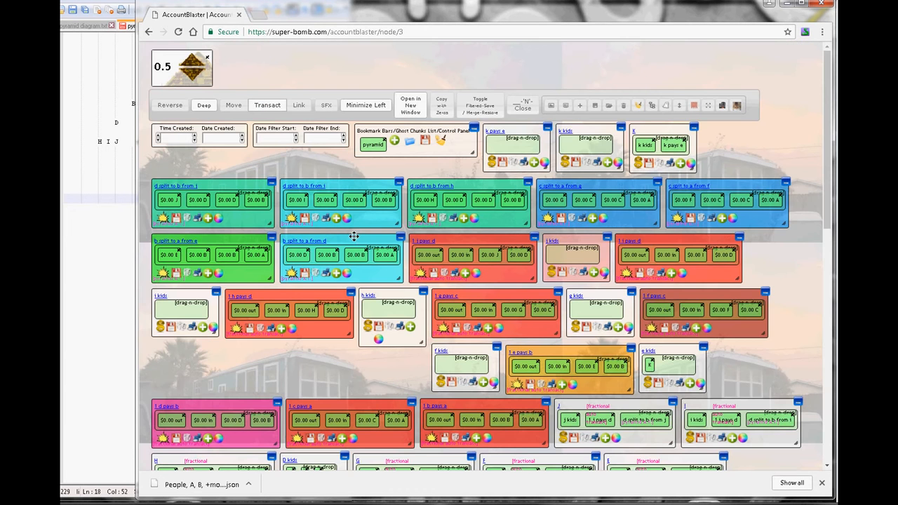
Add a third child bookmark bar to the K bar and, following the pyramid diagram, name it "e split to b from k"
click(679, 164)
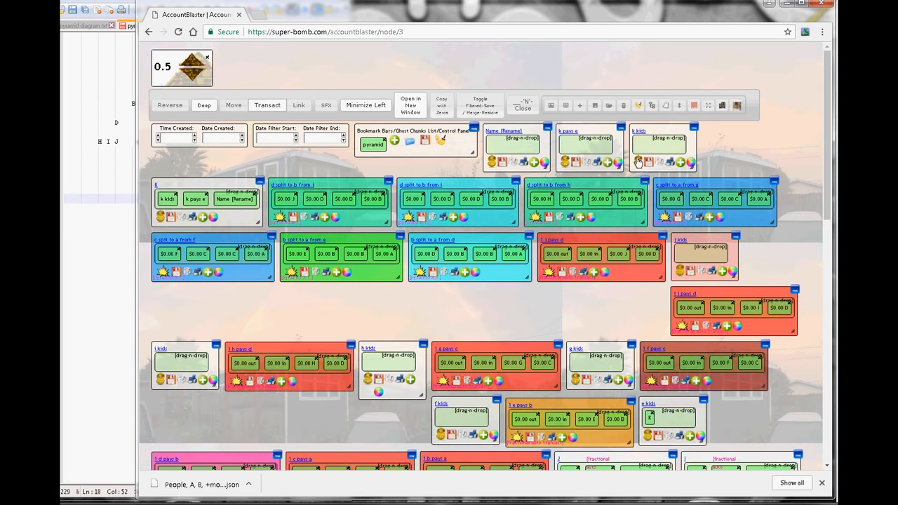
click(503, 131)
drag(482, 238, 378, 238)
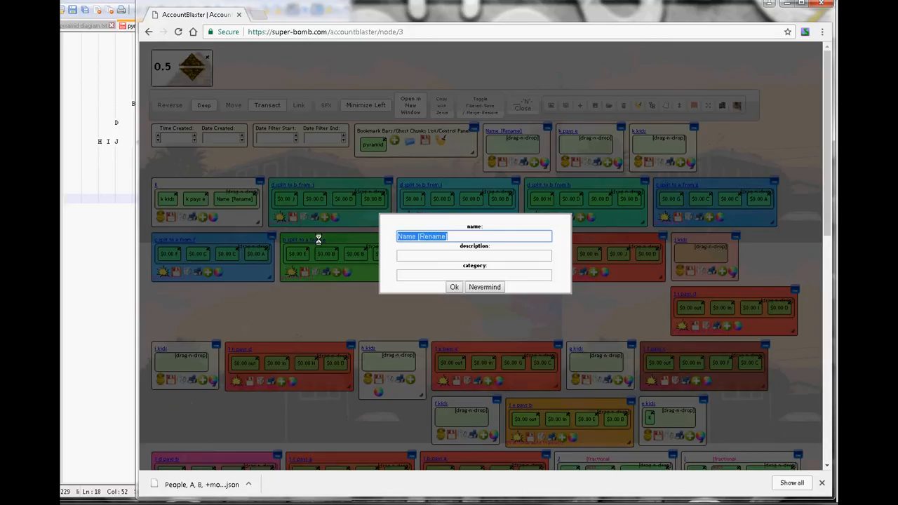
click(97, 270)
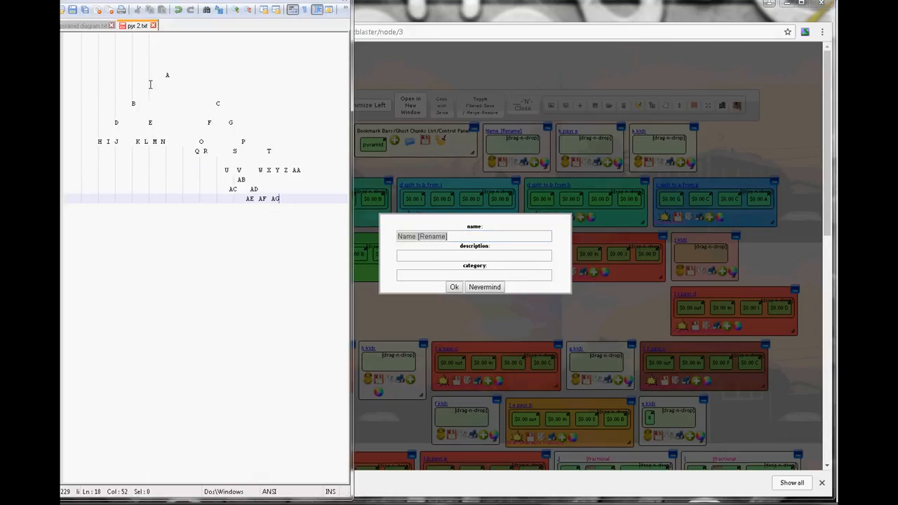
click(465, 237)
text(e split t)
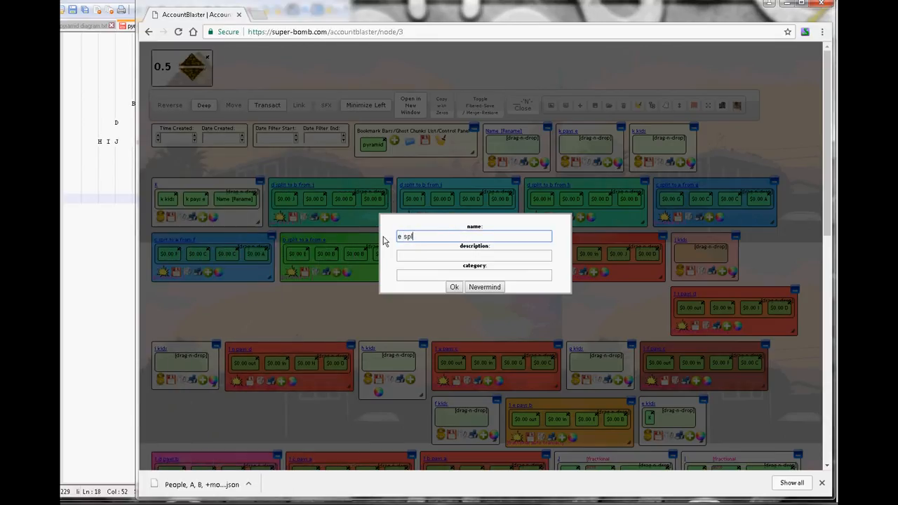
text(o b from k)
click(449, 287)
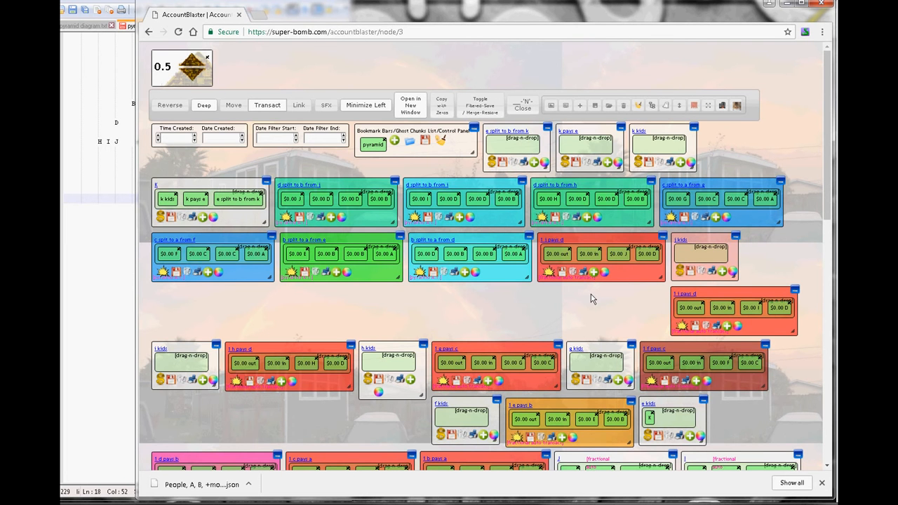
Move the out and in accounts up near the bookmark bars and add both, out first, to the "k pays e" bar
scroll(578, 333, down, 3)
scroll(576, 341, down, 2)
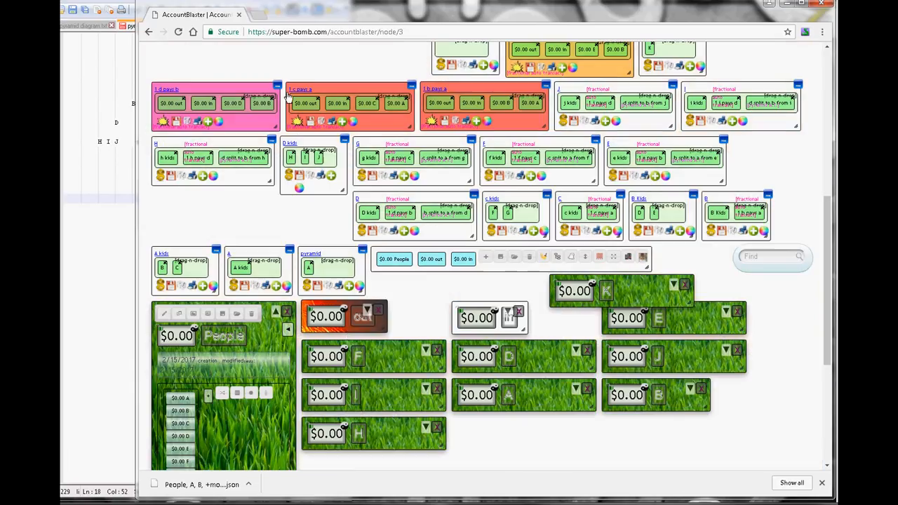
drag(337, 332, 239, 73)
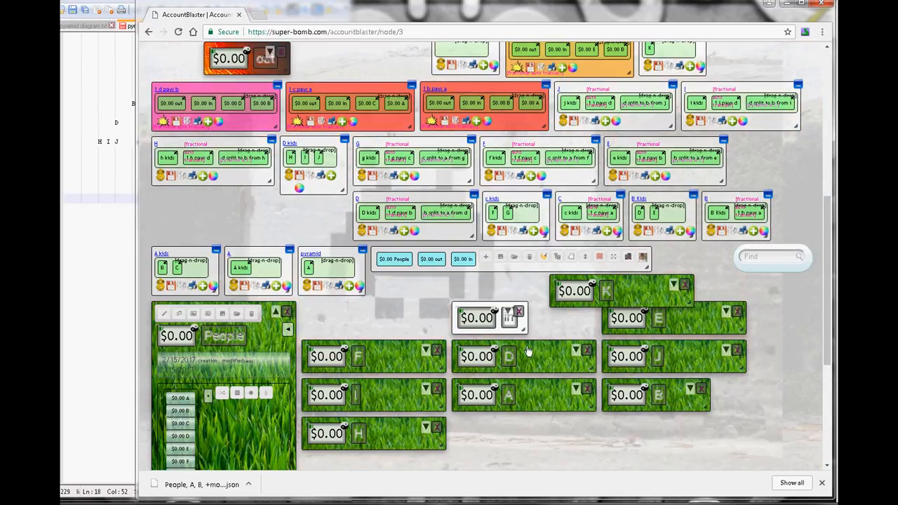
drag(485, 331, 349, 74)
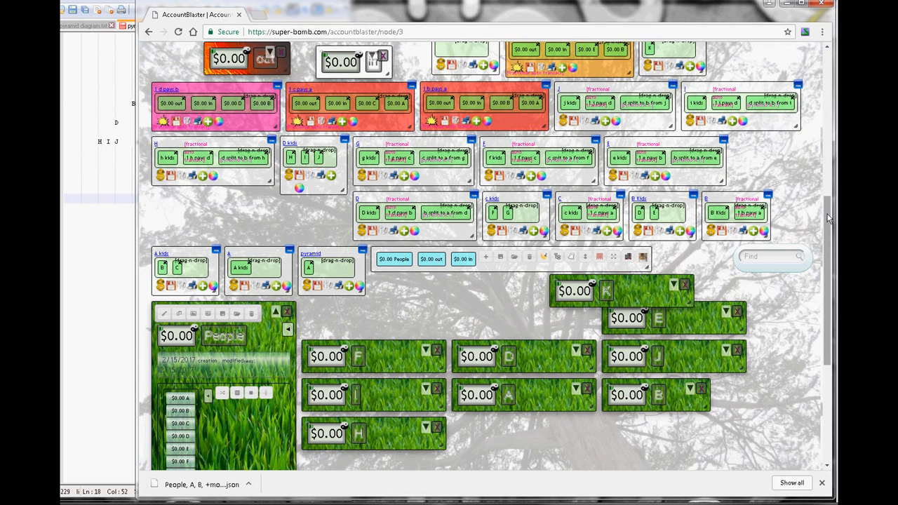
drag(827, 218, 833, 82)
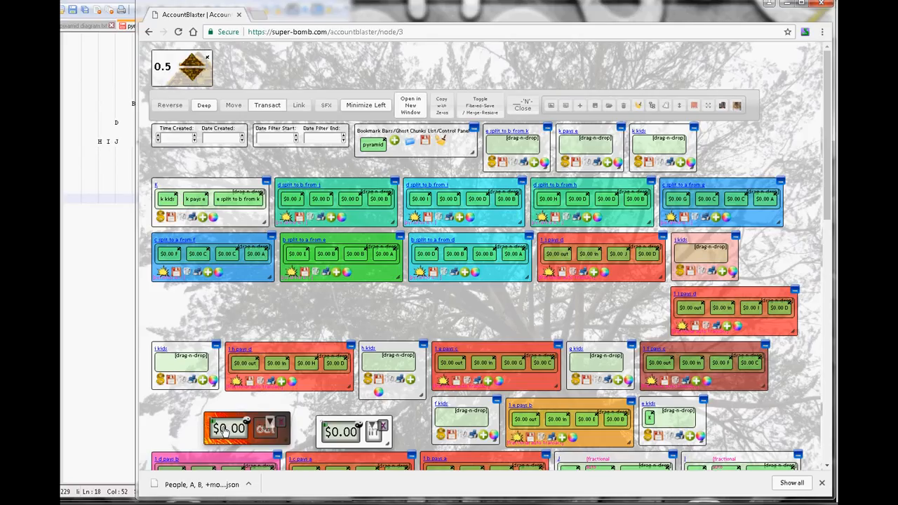
drag(223, 430, 587, 144)
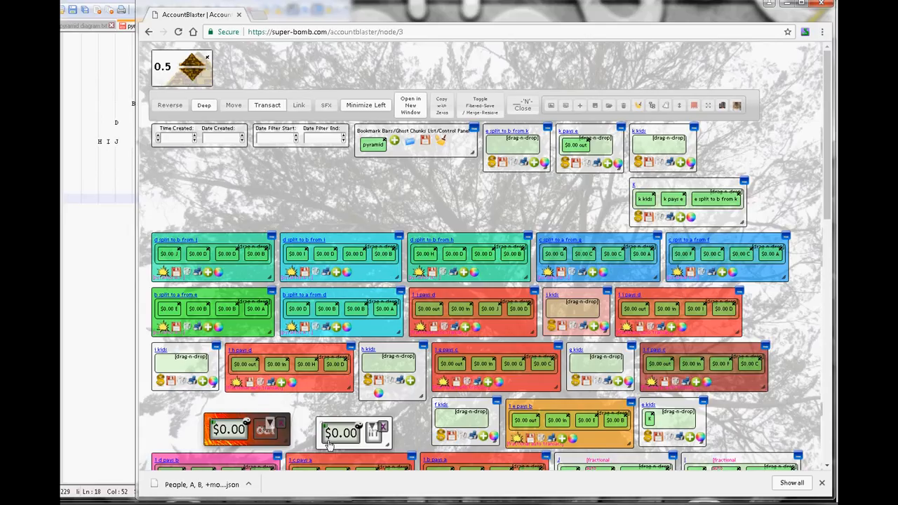
drag(331, 439, 592, 153)
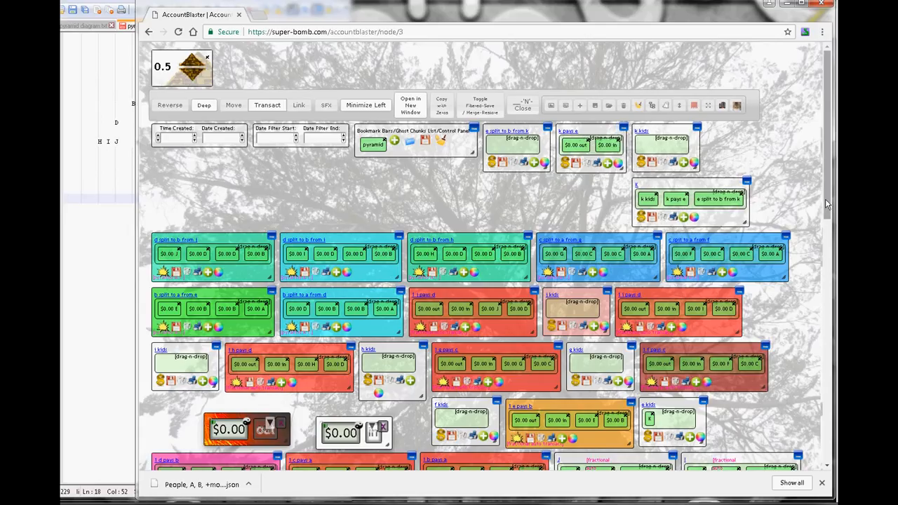
Move the K and E accounts up near the bookmark bars and add both, K first, to the "k pays e" bar
drag(826, 202, 835, 363)
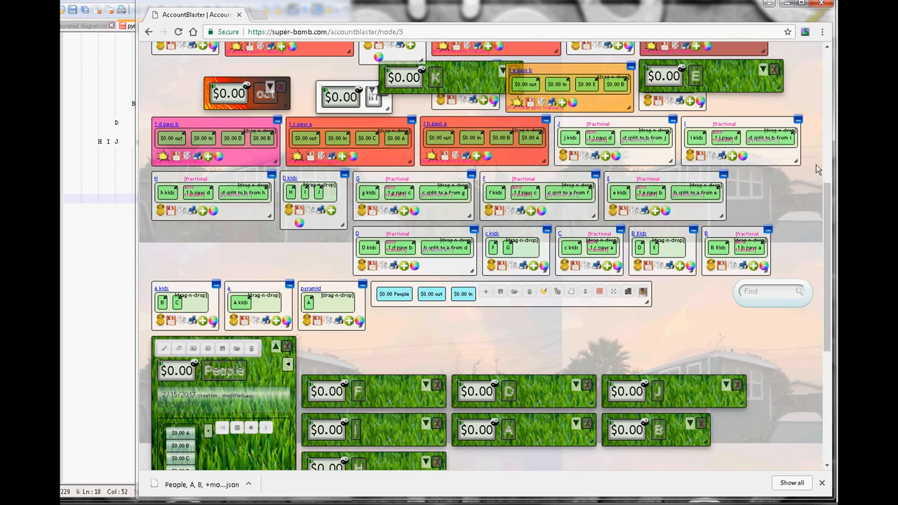
drag(825, 174, 818, 112)
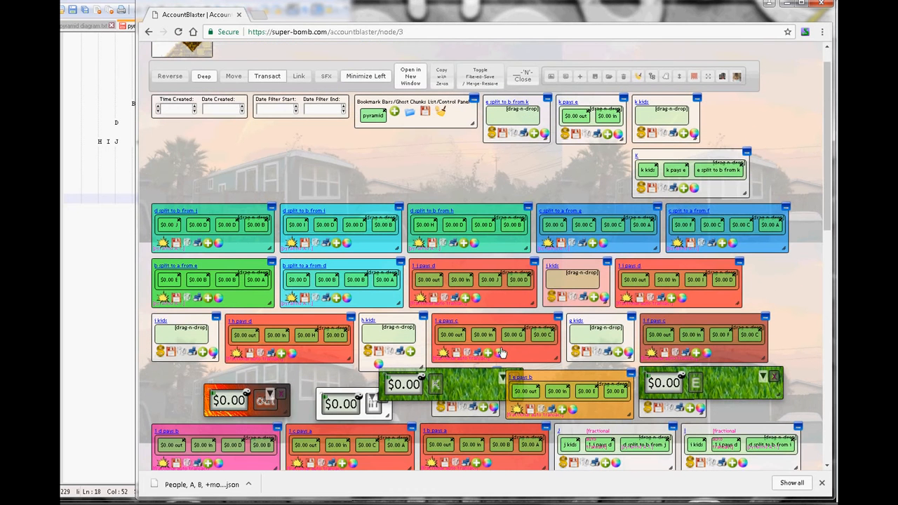
click(403, 384)
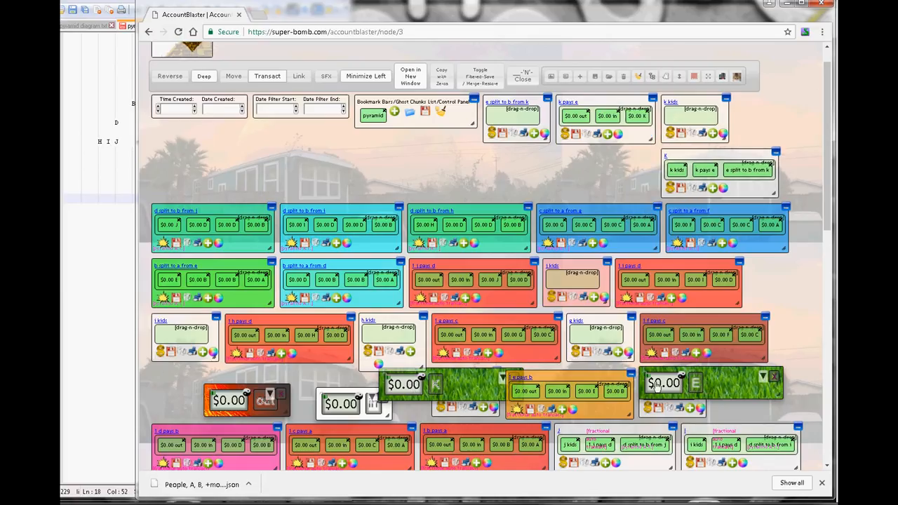
drag(655, 384, 617, 160)
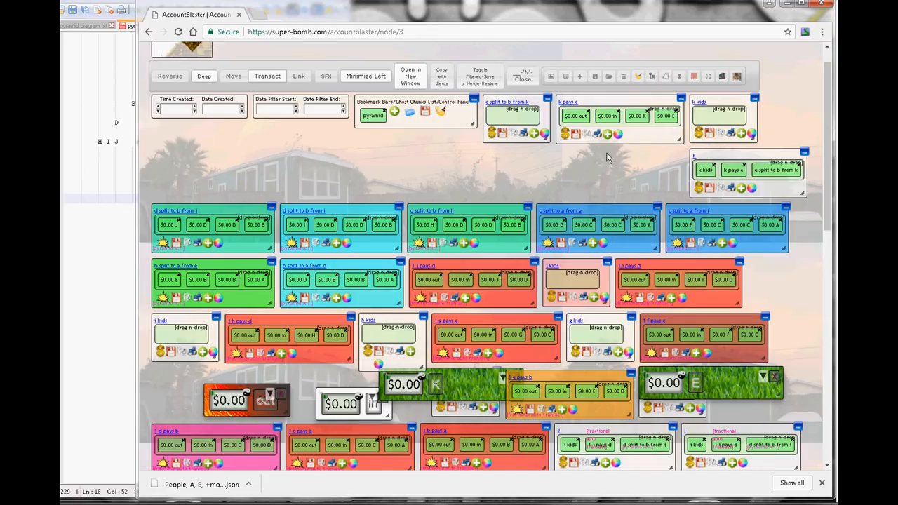
Color the "k pays e" bar red and convert it into a Fractional Auto Transact
click(564, 134)
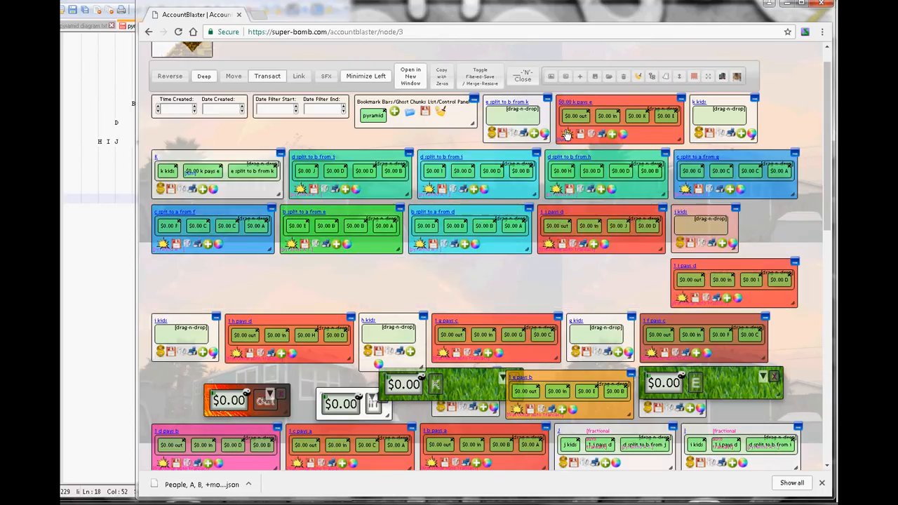
click(564, 135)
click(617, 140)
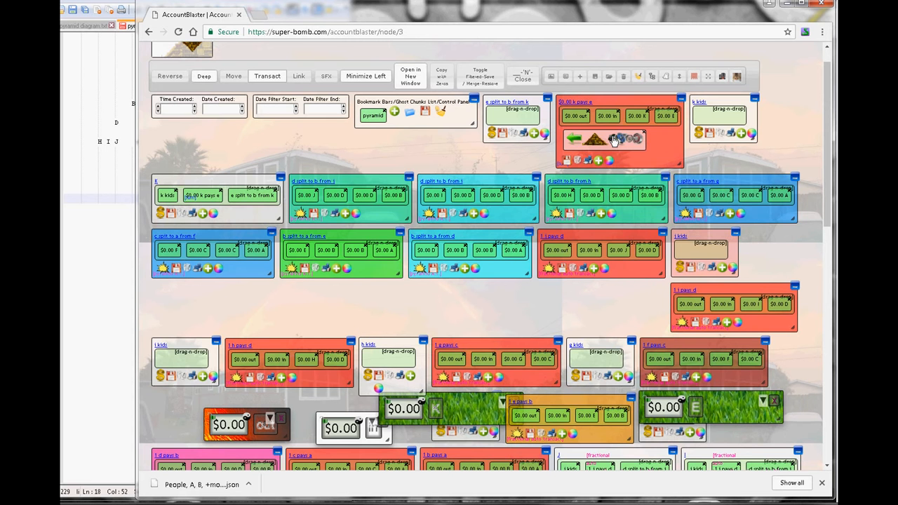
click(596, 143)
click(590, 142)
click(588, 141)
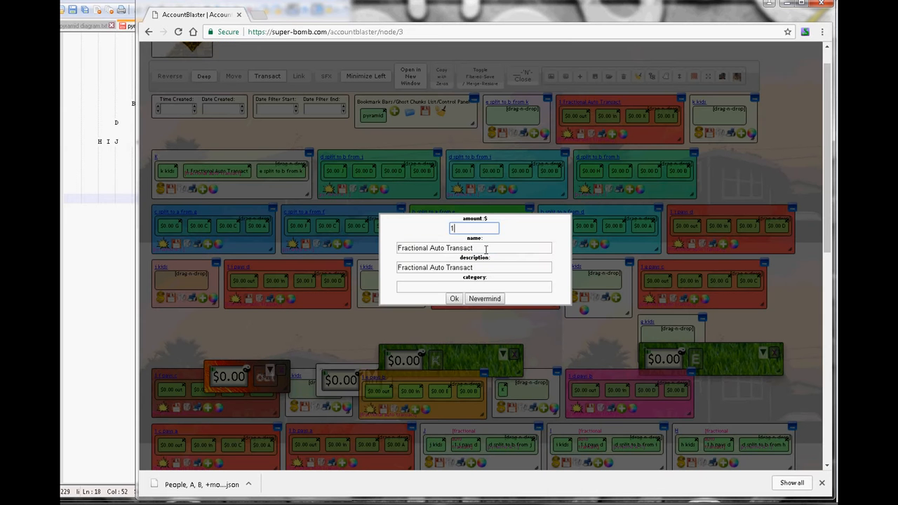
Set the fractional auto transaction's amount to $1 and its name to "k pays e"
key(Tab)
text(k pays e)
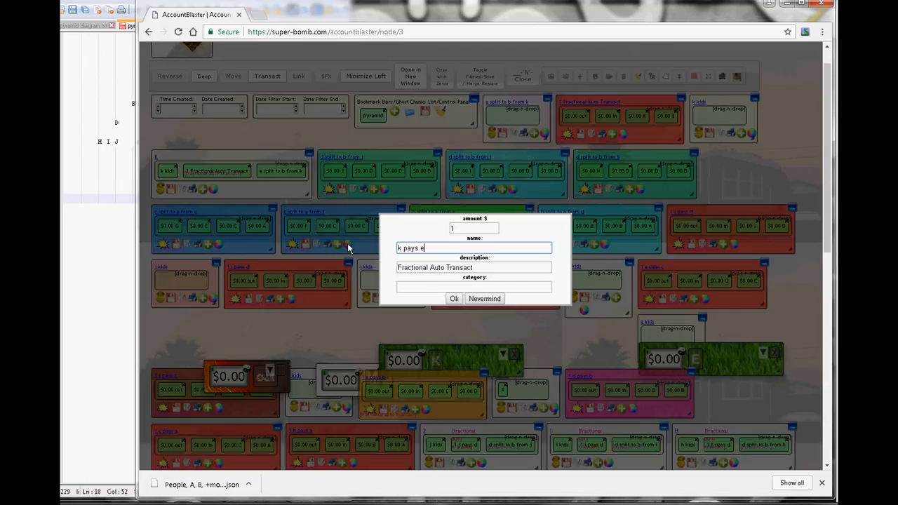
key(Return)
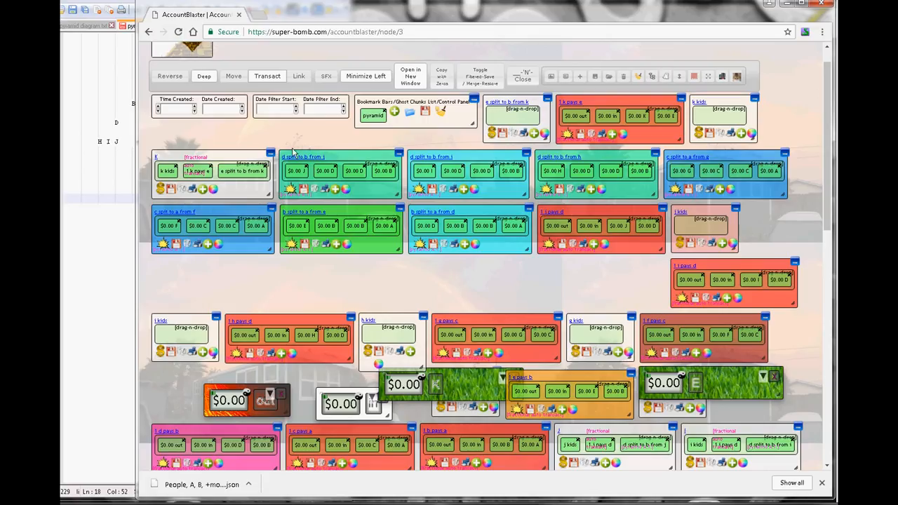
Following the pyramid diagram, add account K once and account E twice to the "e split to b from k" bar
click(116, 152)
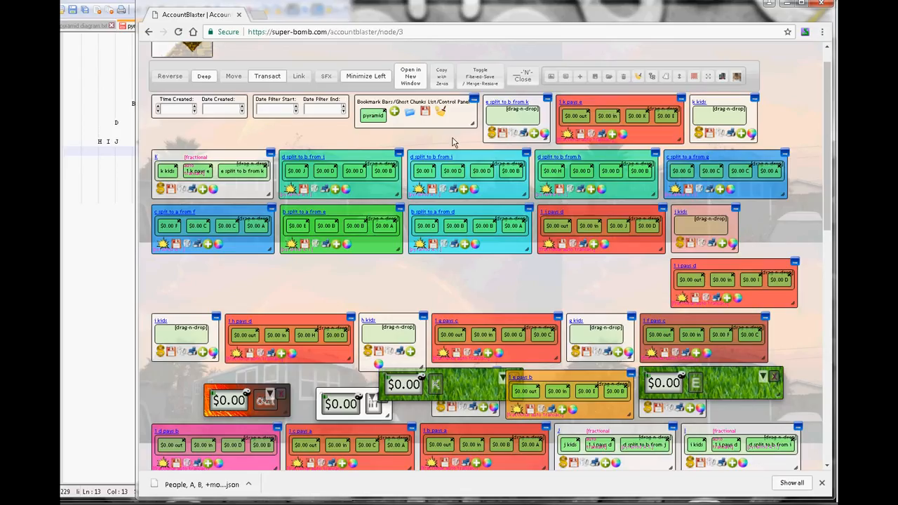
drag(404, 385, 501, 117)
drag(664, 384, 535, 122)
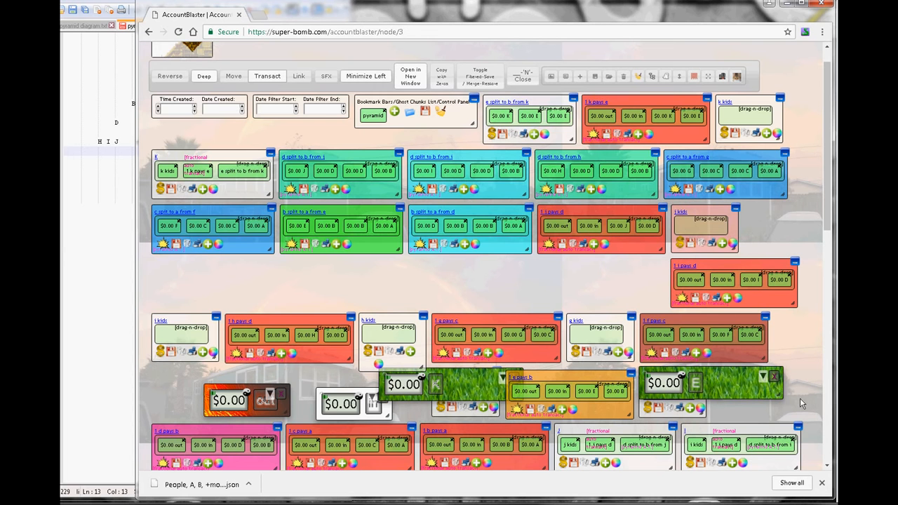
Move the B account up near the bookmark bars and add it as the last account of the "e split to b from k" bar
drag(825, 204, 835, 385)
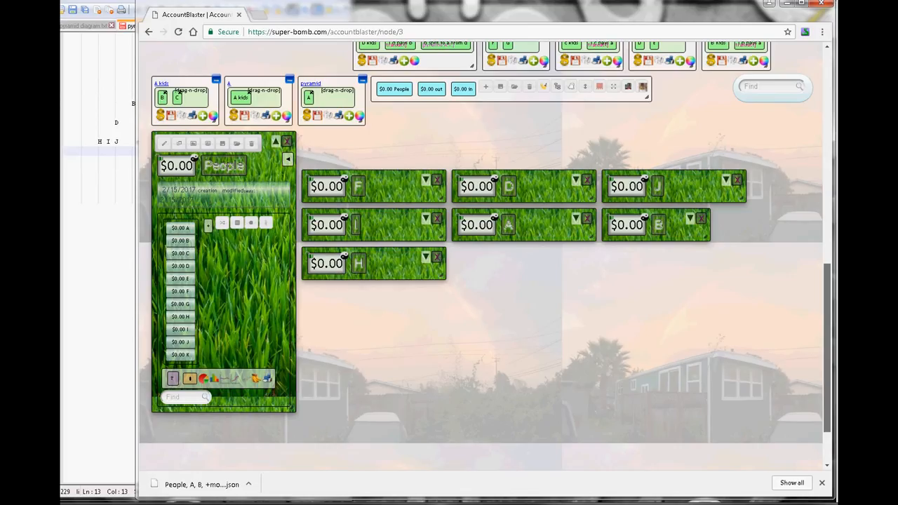
scroll(659, 302, up, 3)
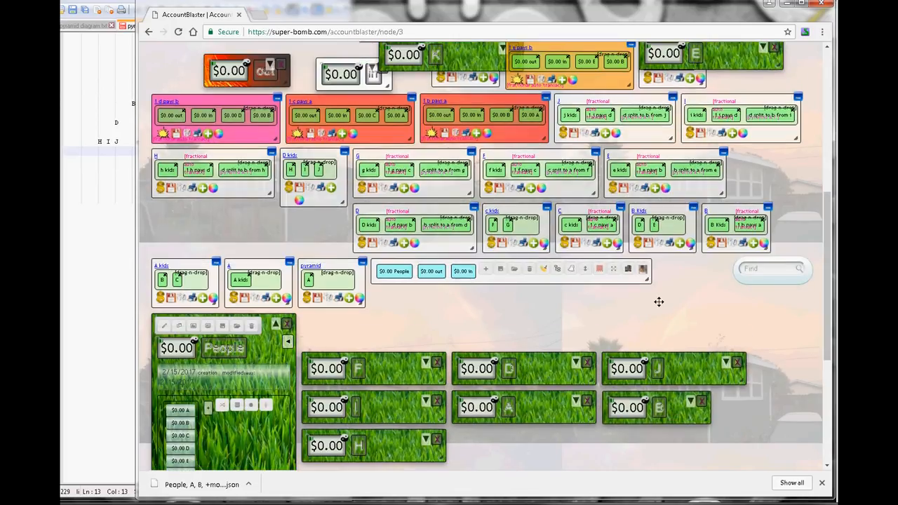
drag(674, 409, 371, 60)
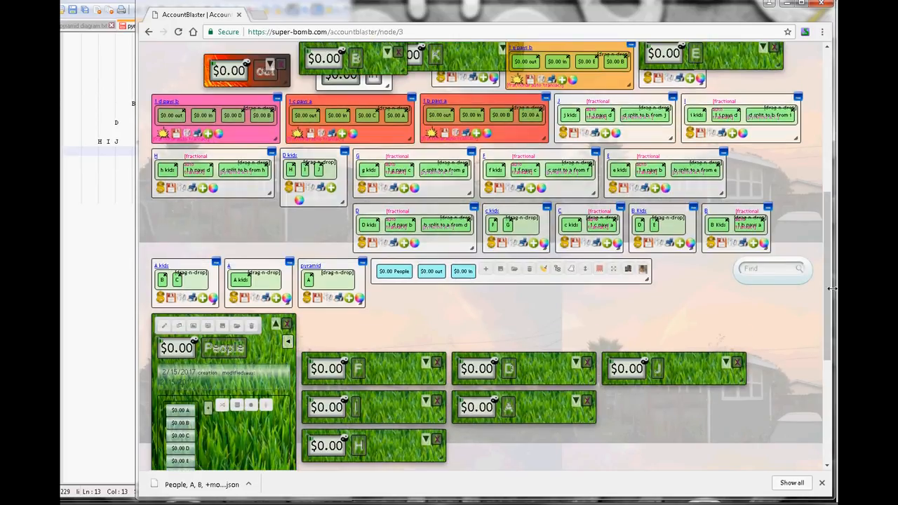
drag(829, 256, 827, 105)
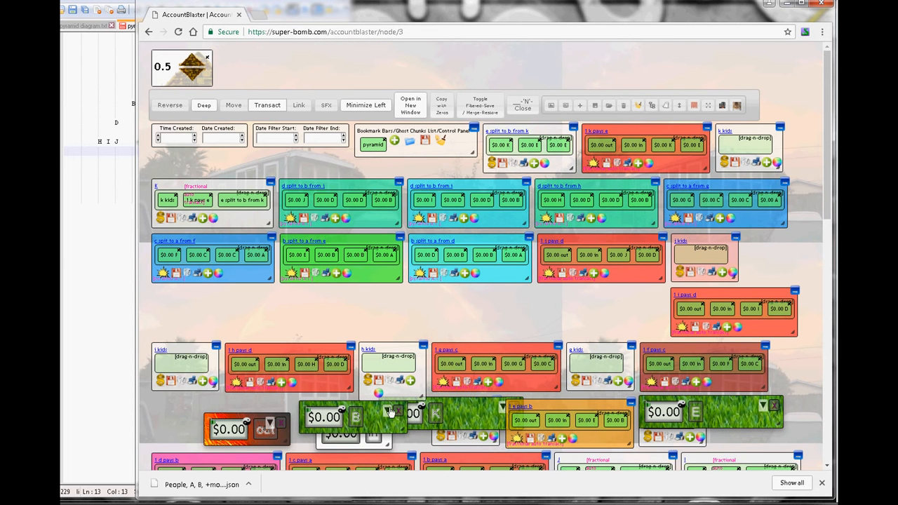
drag(382, 426, 557, 162)
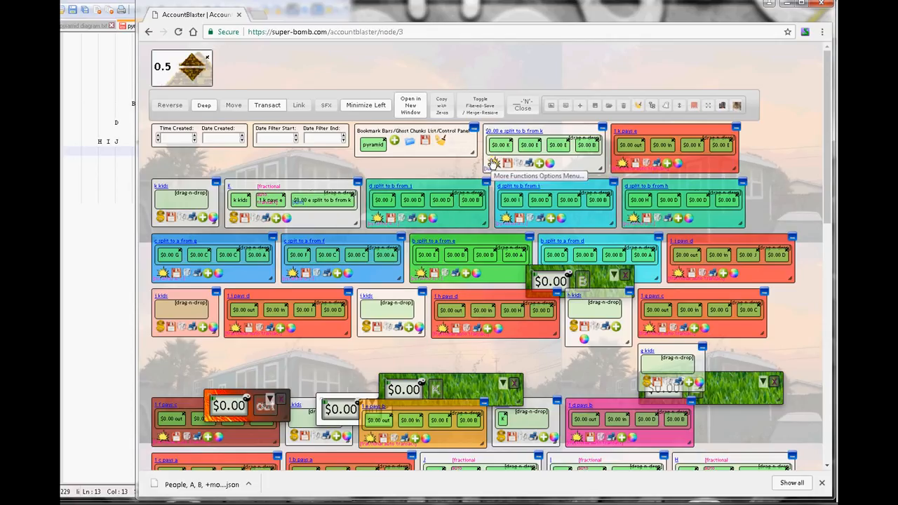
Cycle the "e split to b from k" bar's color to blue
click(551, 164)
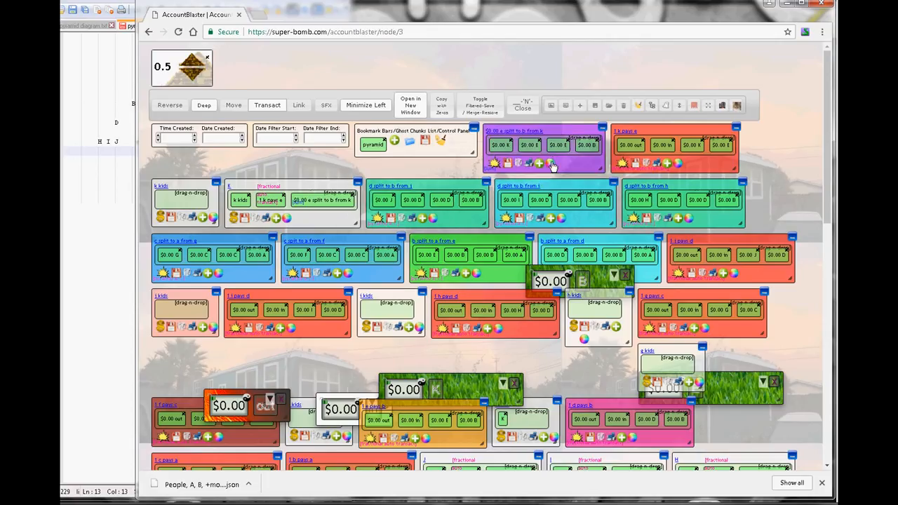
click(552, 164)
click(552, 164)
click(552, 164)
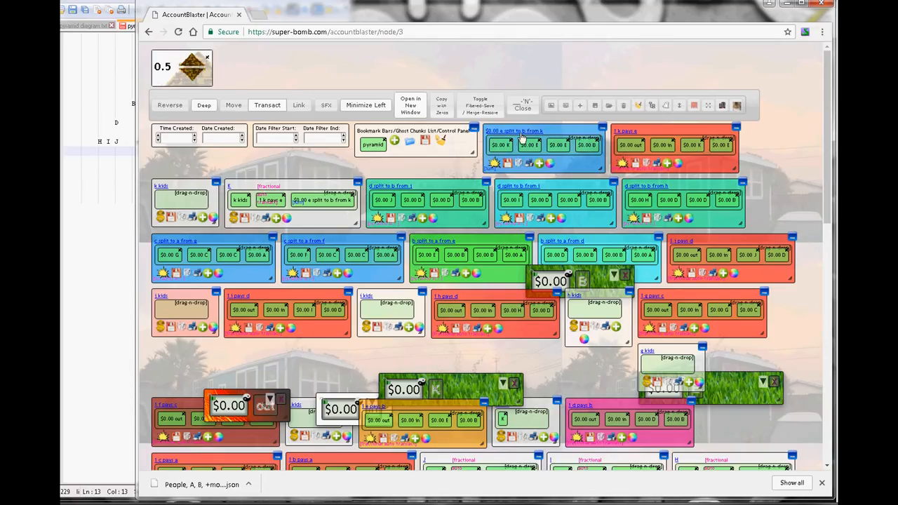
Convert the blue bar into a Pyramid A.T. with an amount of $1 and the name "e split to b from k"
click(494, 163)
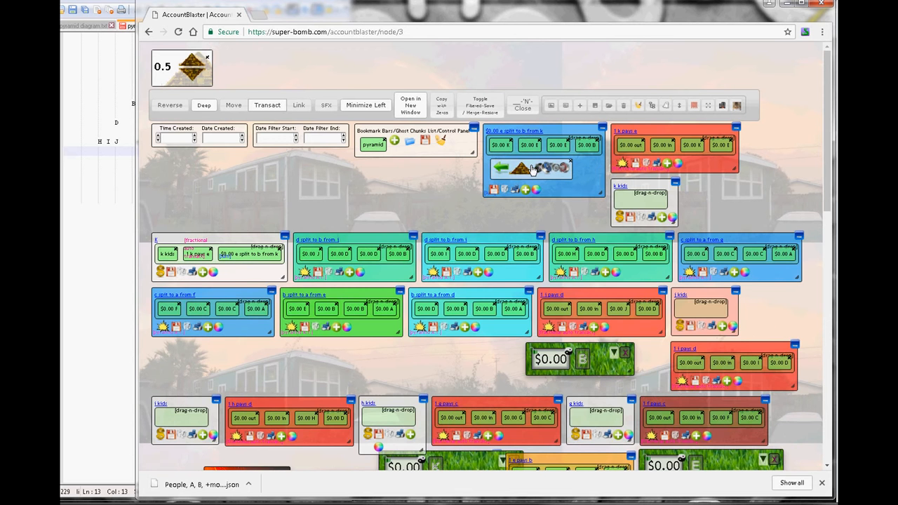
click(523, 166)
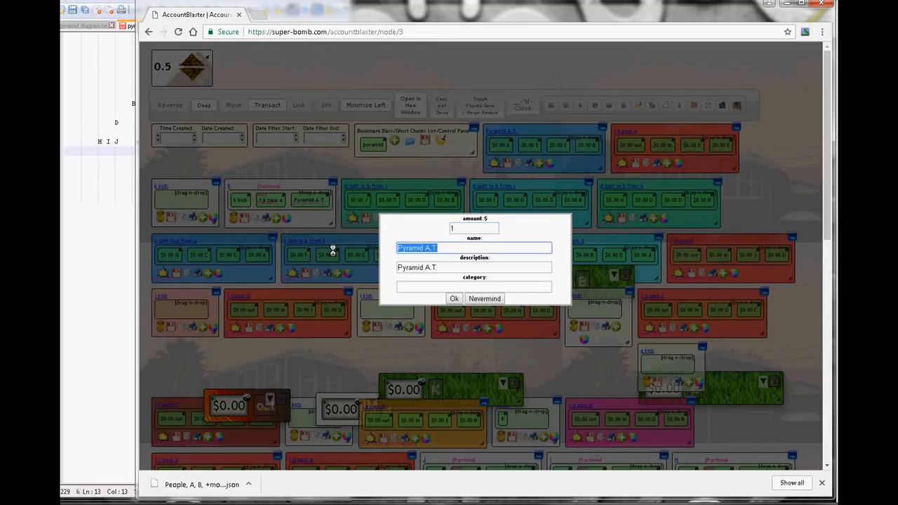
text(e split to b from k)
key(Return)
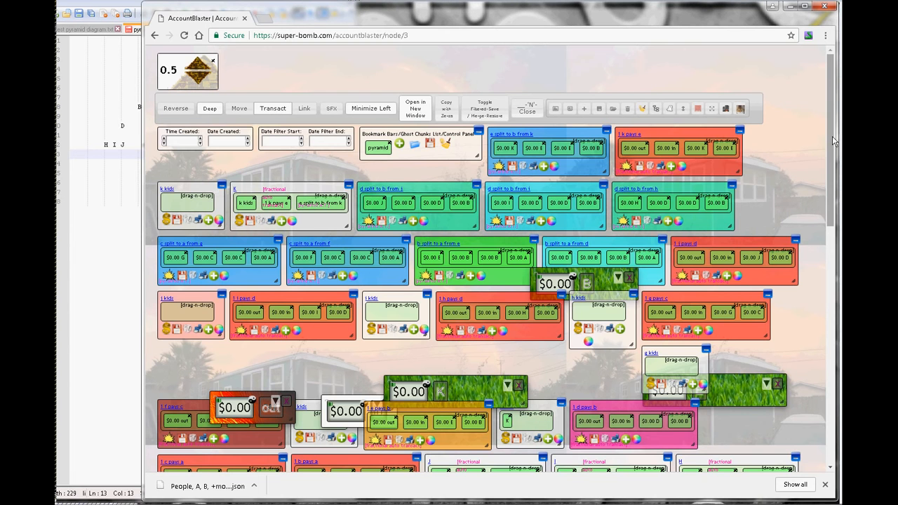
Highlight members A through K in the pyramid diagram text file to review the part already set up, and return to AccountBlaster
drag(835, 200, 833, 466)
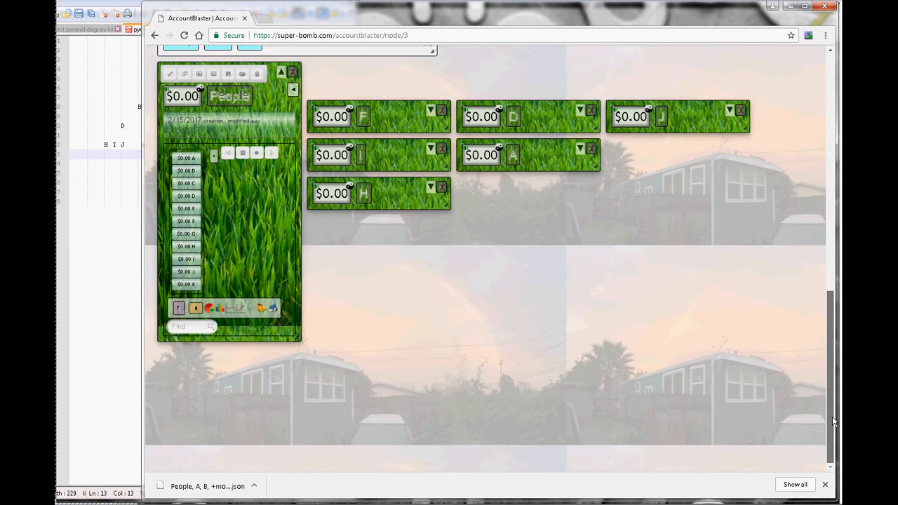
click(92, 260)
drag(146, 145, 155, 77)
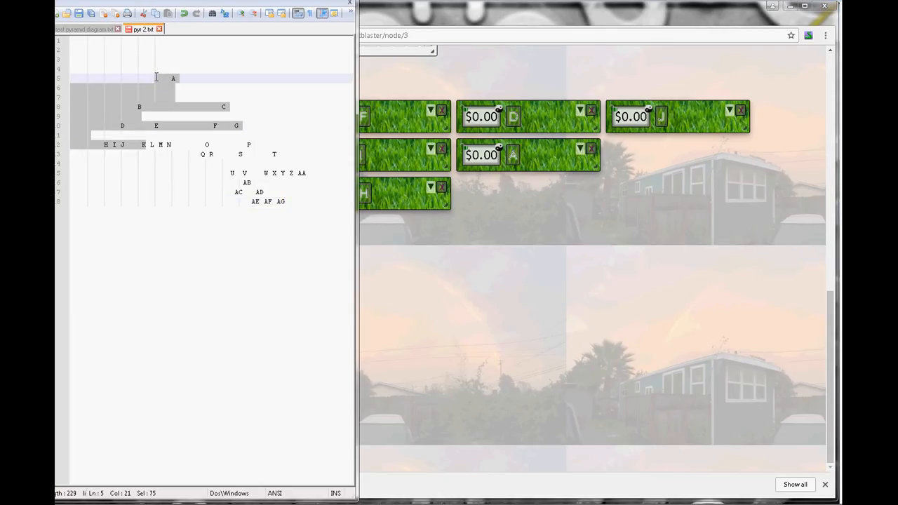
click(503, 251)
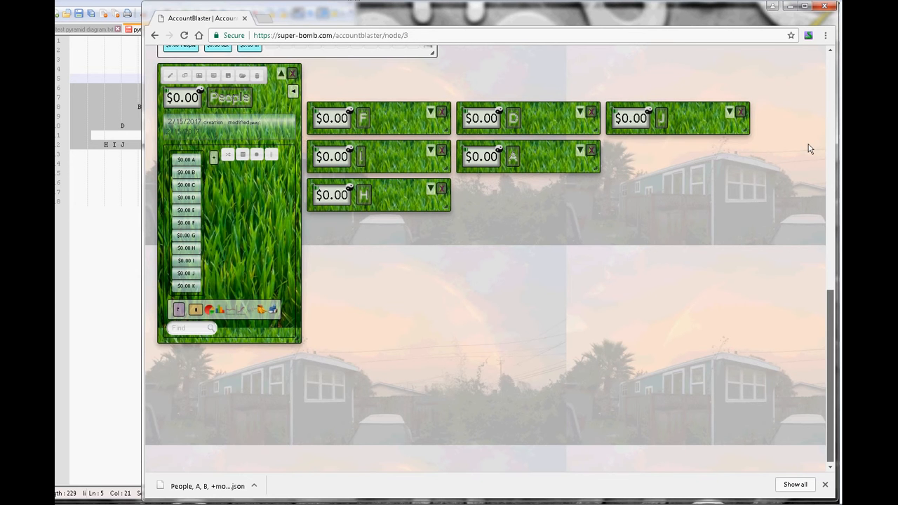
Review the bookmark bars from K's kids, payment and split bars down to the pyramid bar
scroll(807, 119, up, 4)
scroll(805, 109, up, 4)
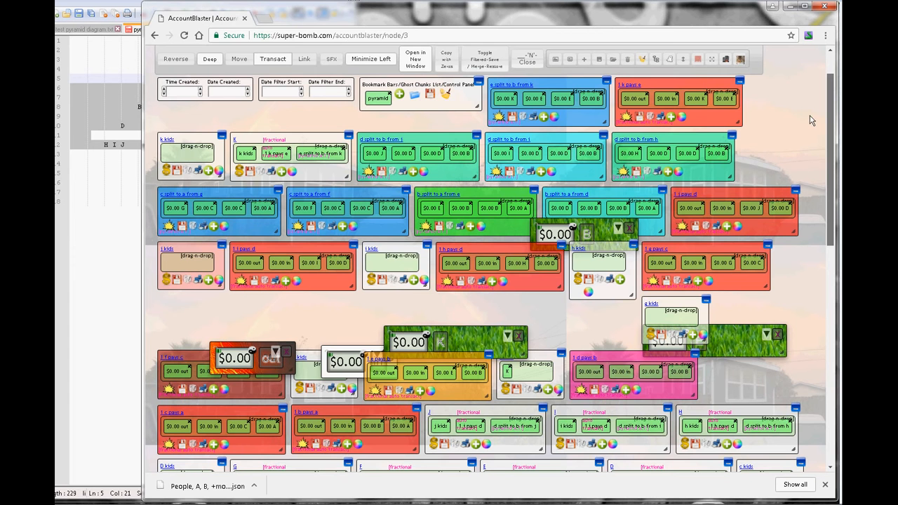
scroll(808, 123, down, 1)
scroll(807, 127, down, 2)
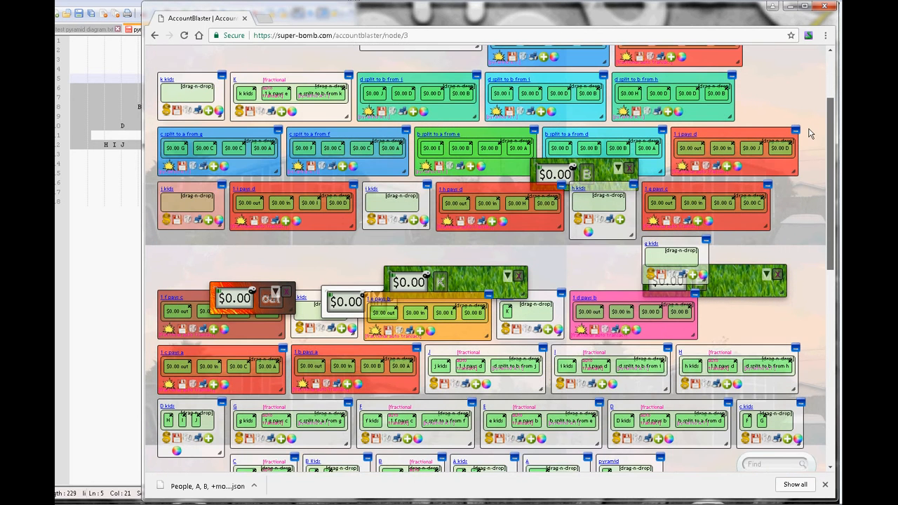
scroll(813, 123, up, 1)
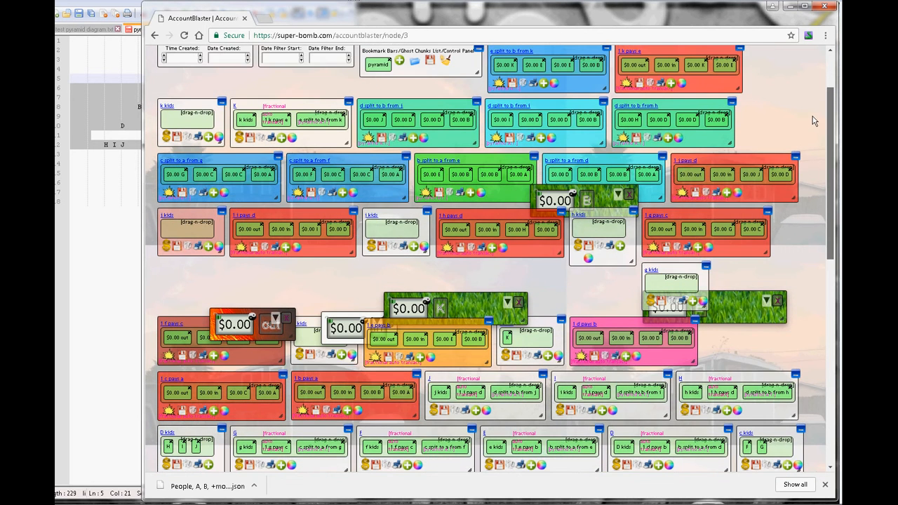
drag(813, 121, 811, 119)
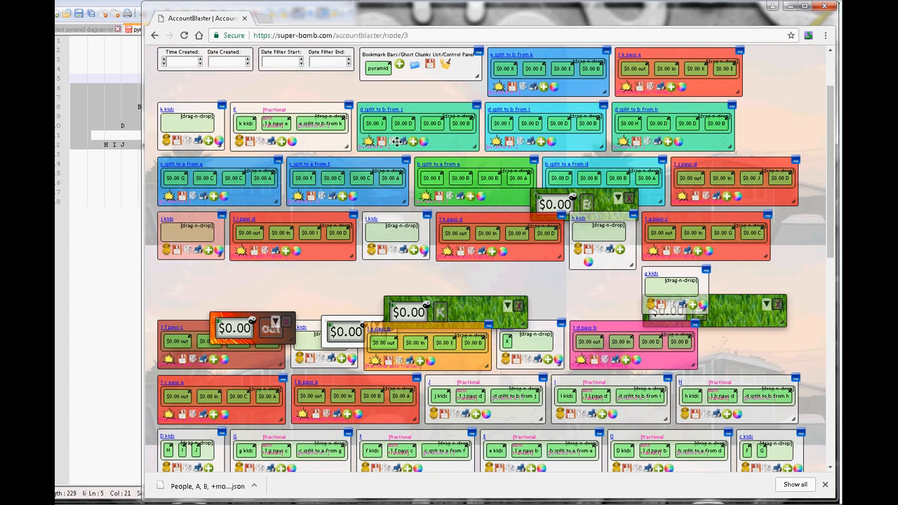
scroll(582, 365, down, 3)
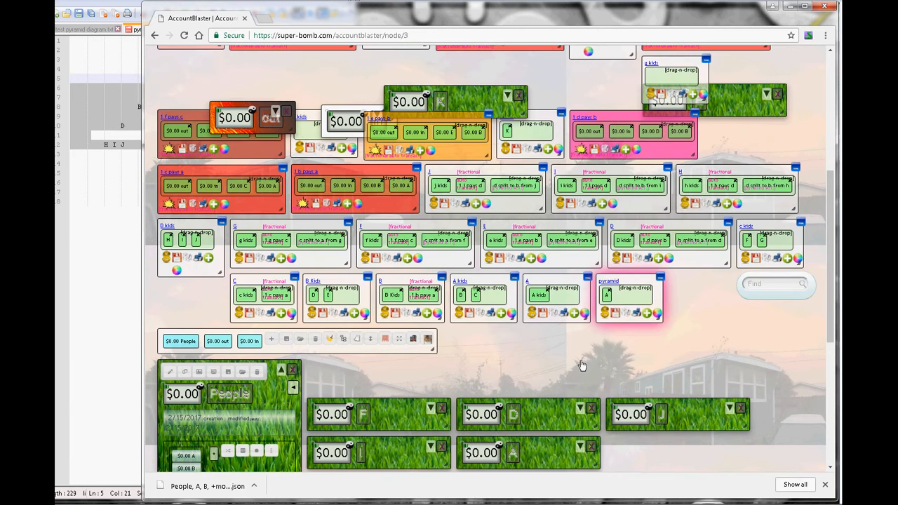
scroll(582, 365, down, 1)
drag(605, 250, 438, 254)
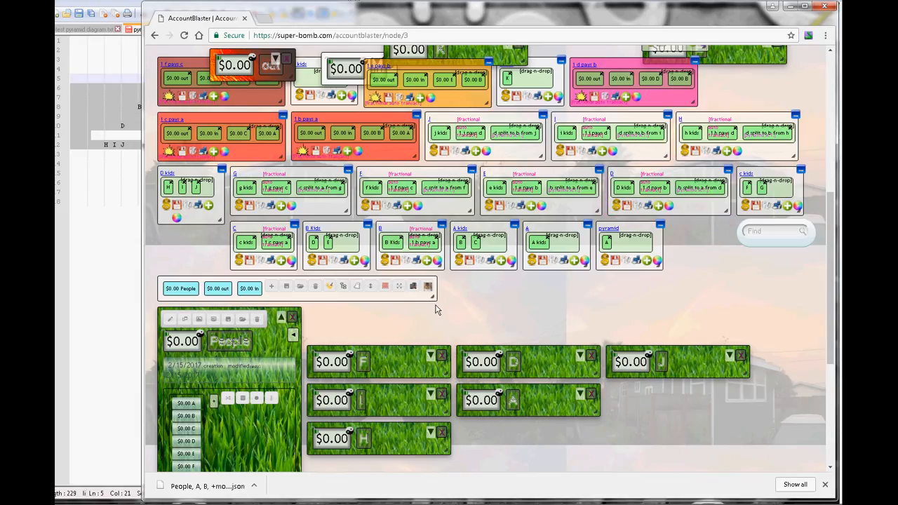
Compare members A through K with the remaining members L through AG in the pyramid diagram, and return to AccountBlaster
click(94, 214)
drag(147, 148, 129, 77)
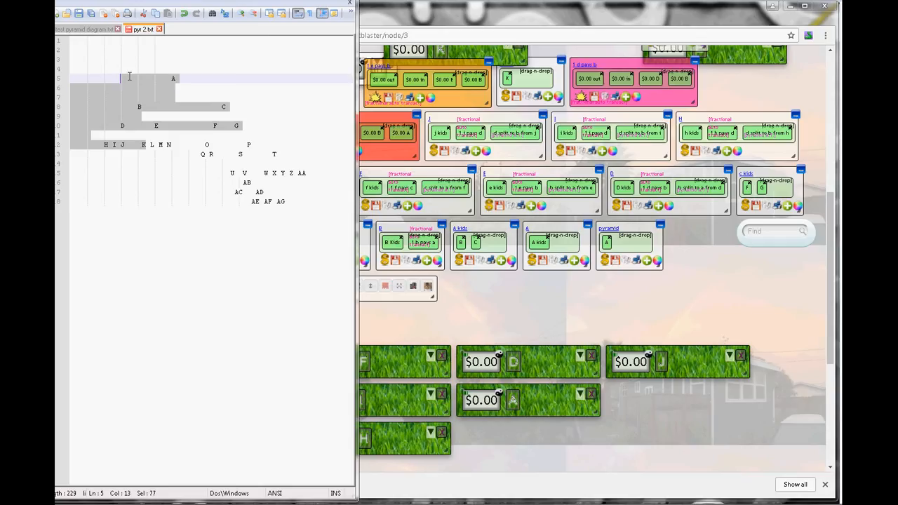
click(148, 144)
drag(148, 144, 299, 204)
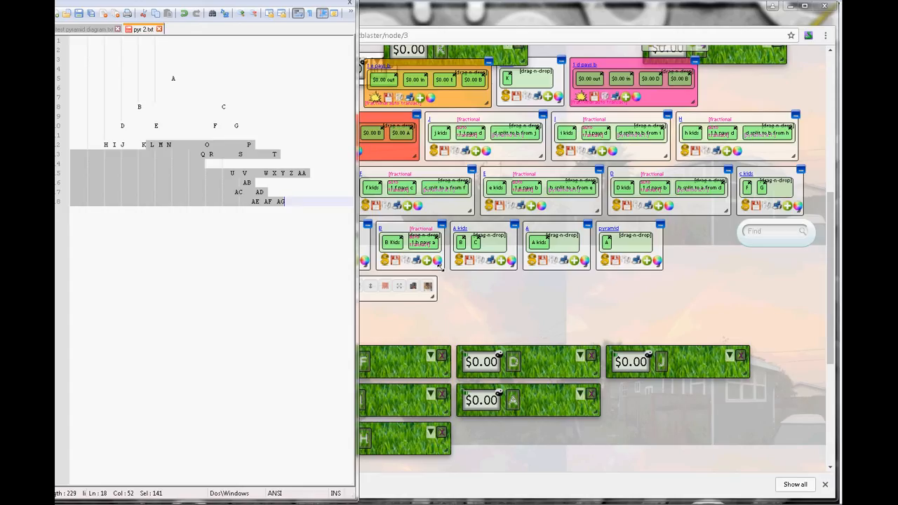
click(126, 136)
click(140, 145)
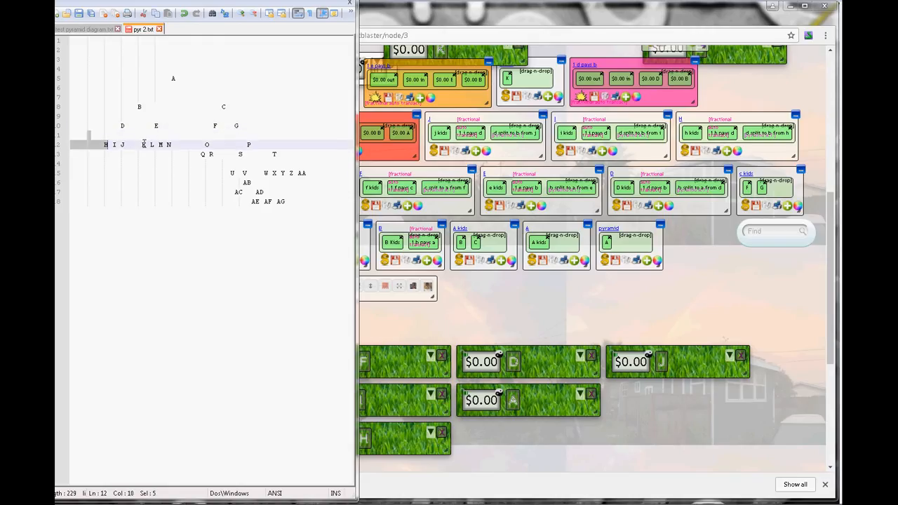
click(156, 125)
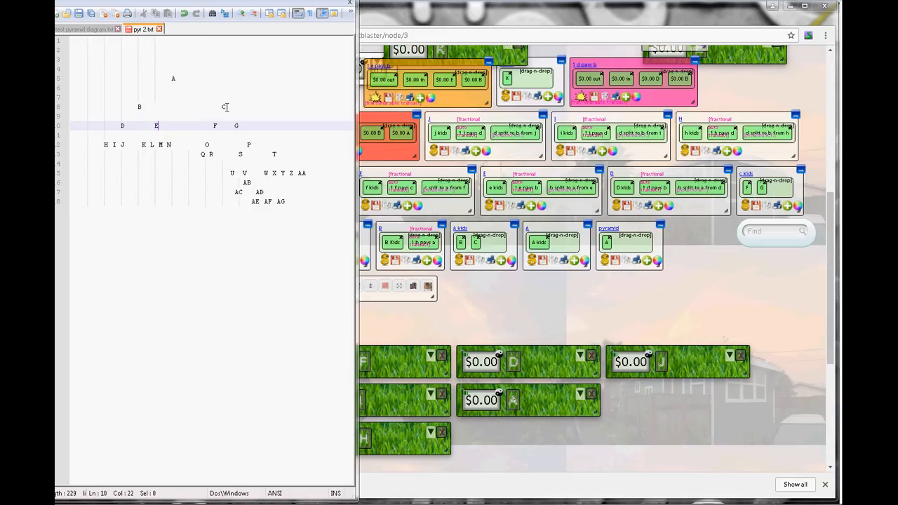
click(504, 295)
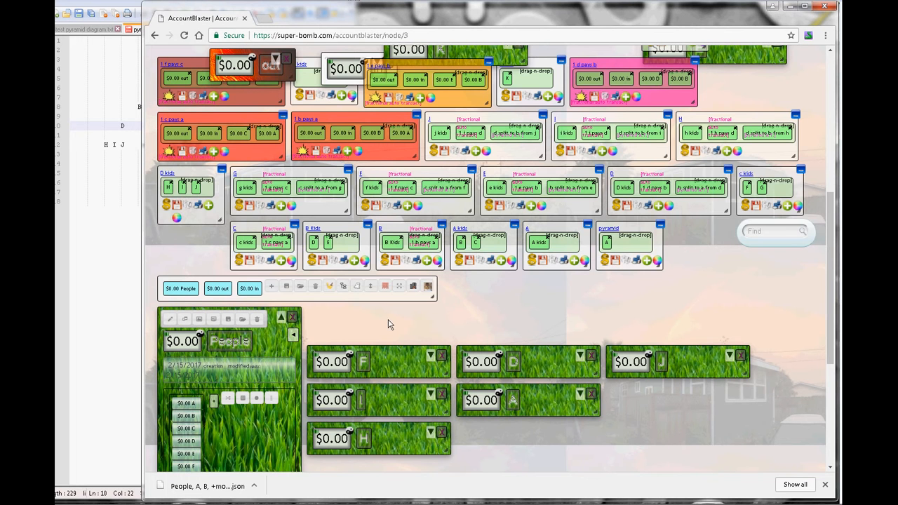
Add a new part named L to the People account and open it alongside the other members
scroll(389, 324, down, 3)
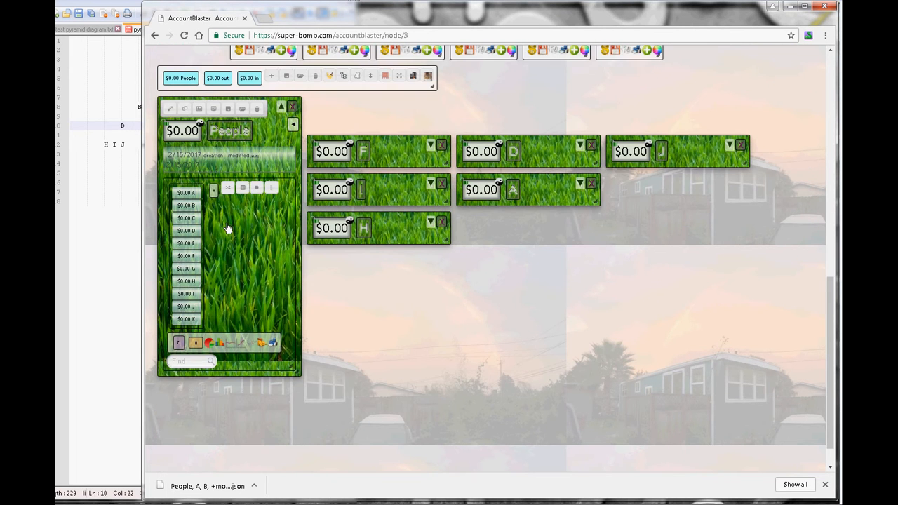
click(213, 190)
key(Tab)
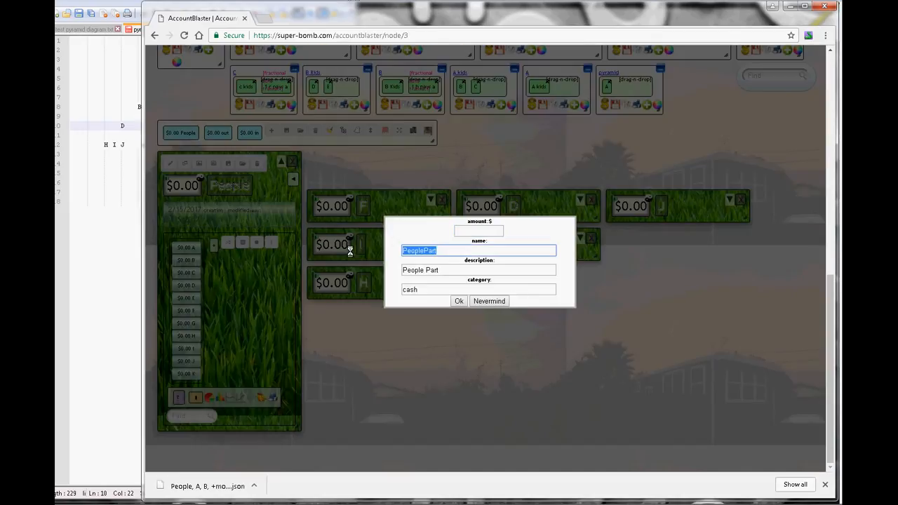
text(L)
key(Return)
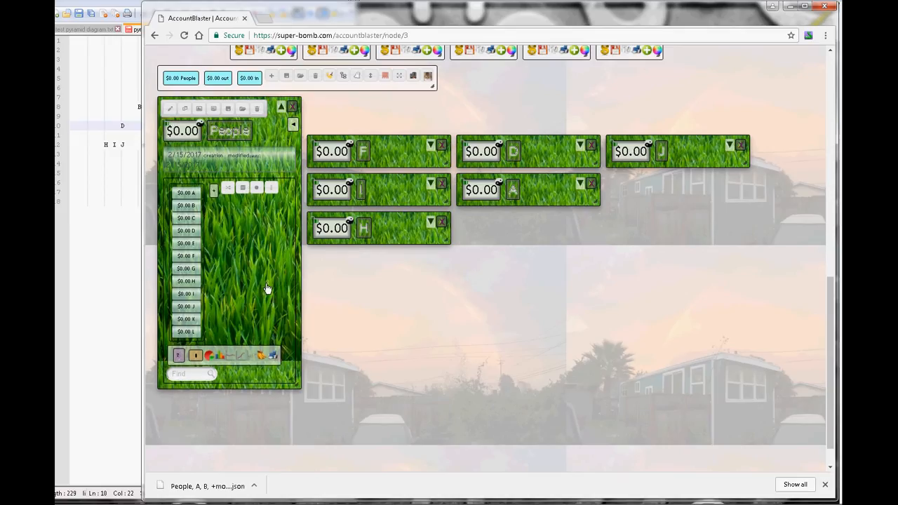
click(198, 332)
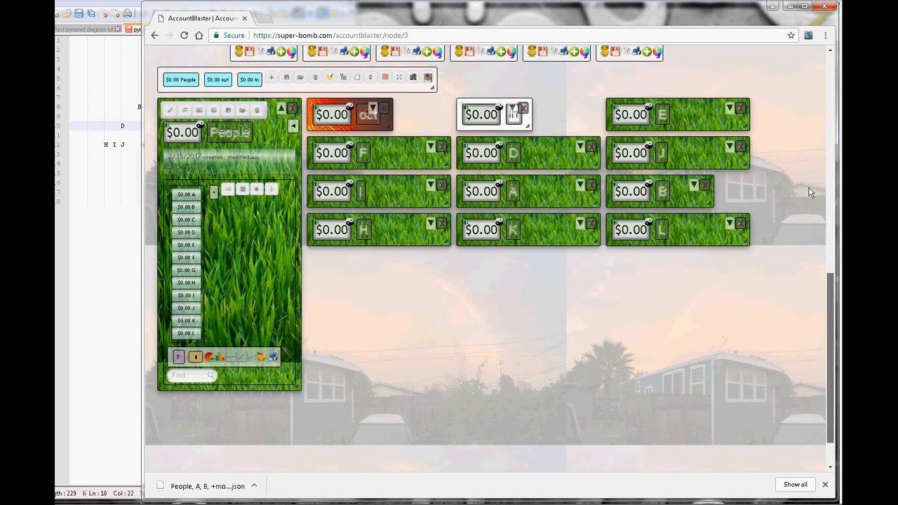
Check L's place in the pyramid diagram, add a new bookmark bar to the e kids bar and name it L
drag(830, 302, 810, 121)
scroll(197, 174, up, 1)
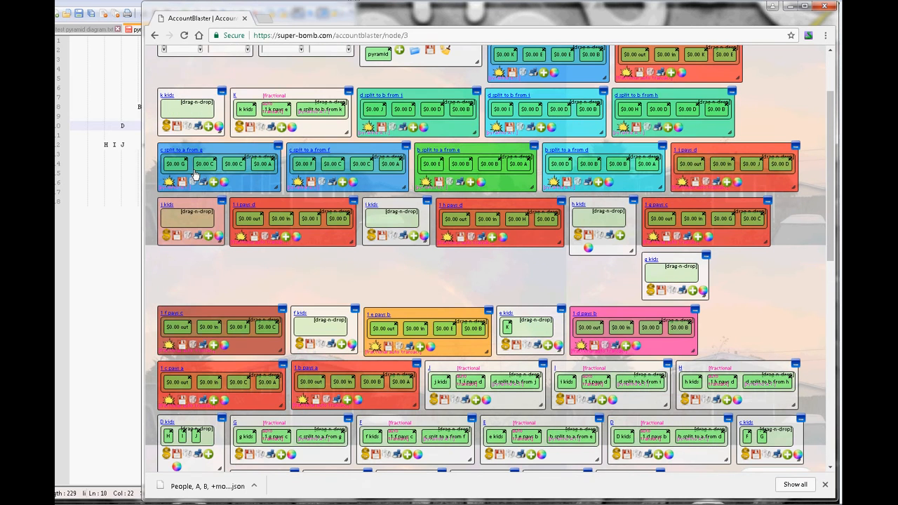
click(109, 247)
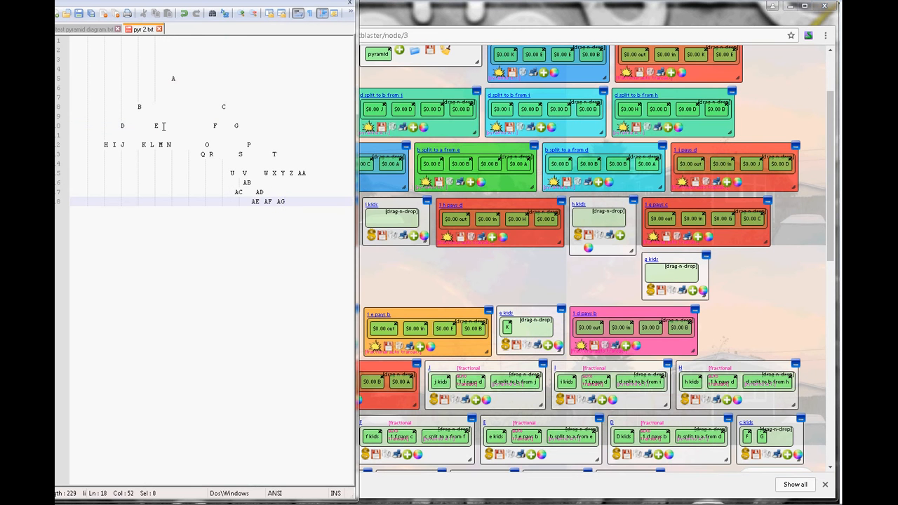
click(774, 307)
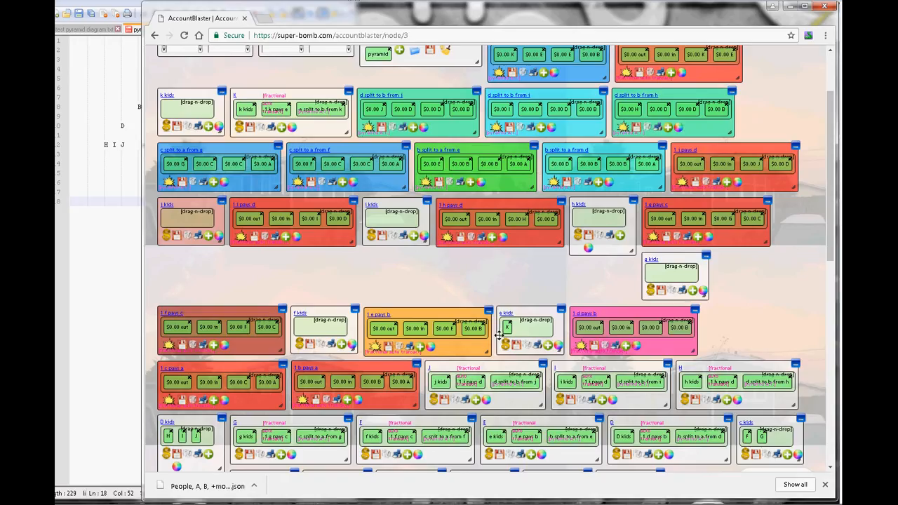
click(547, 346)
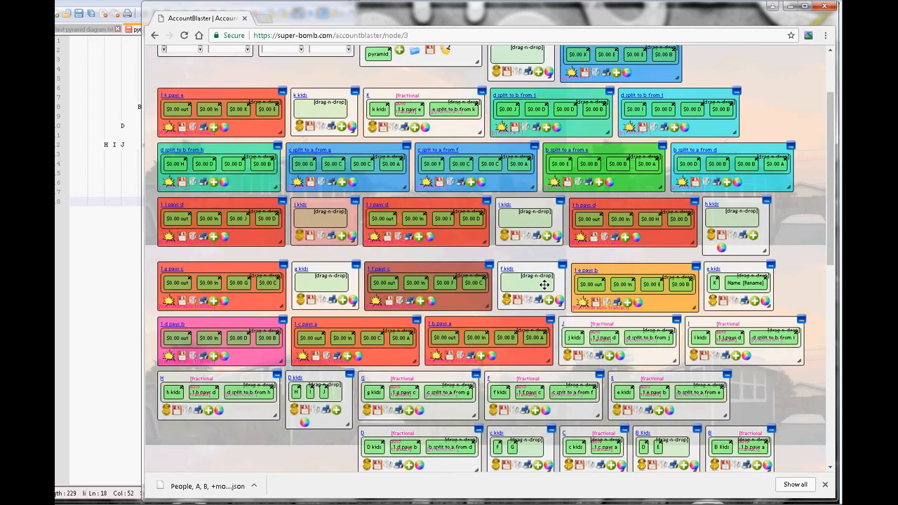
click(511, 133)
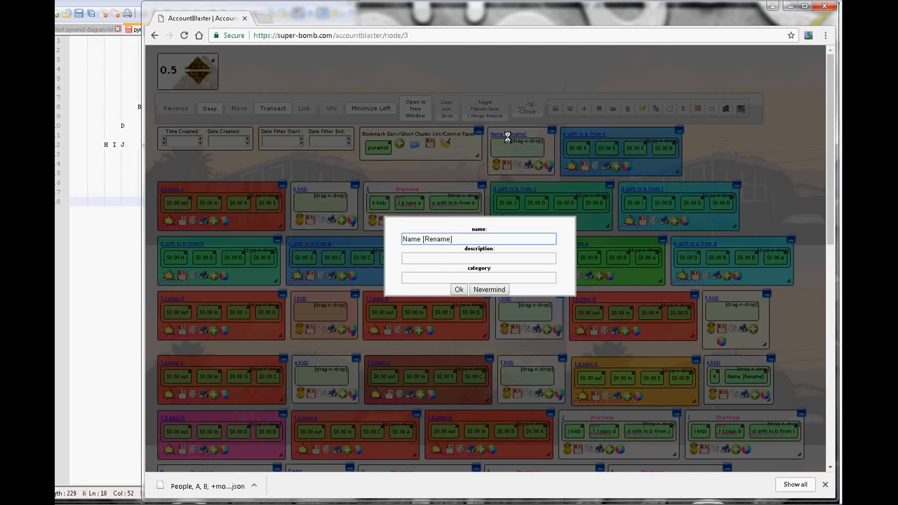
drag(476, 239, 365, 238)
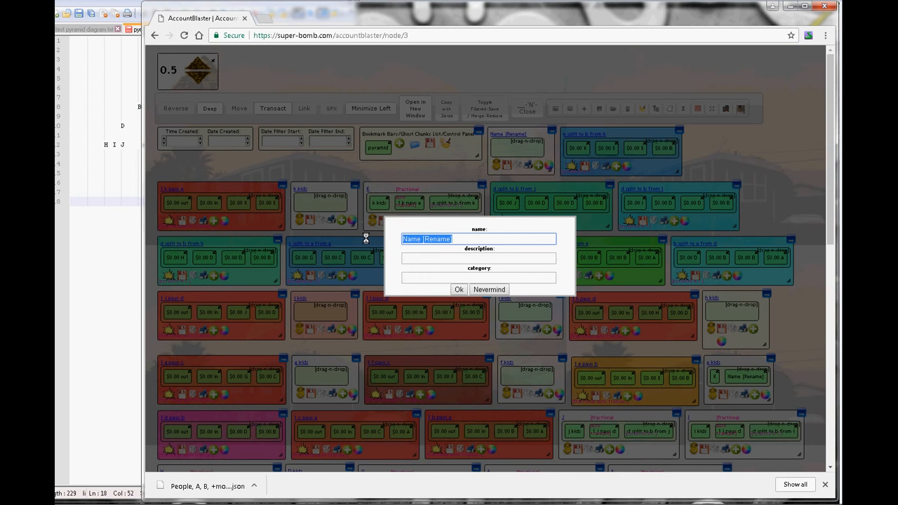
text(L)
key(Return)
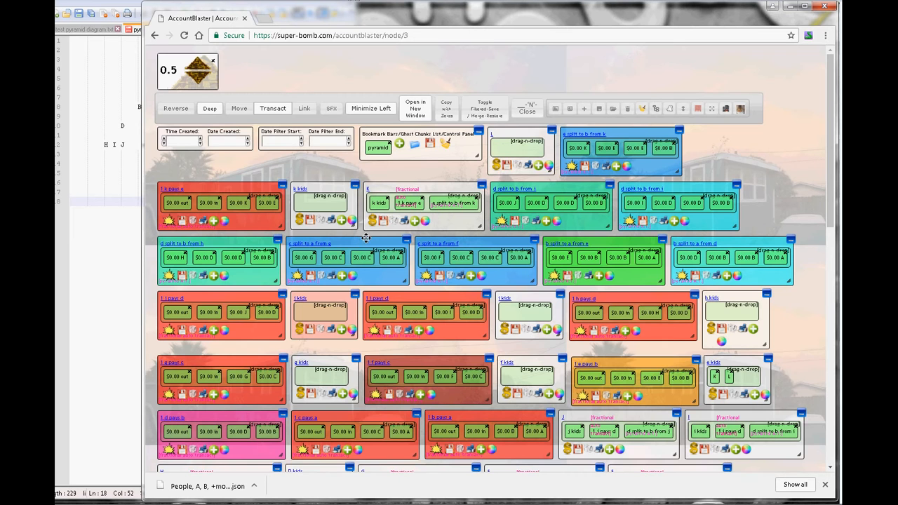
Add a new bookmark bar inside the L bar and name it "L Kids"
click(541, 165)
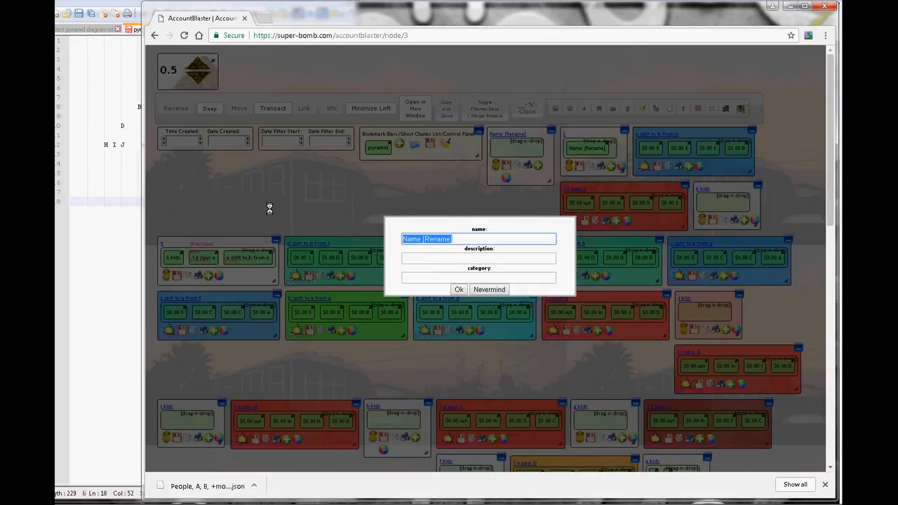
text(kida)
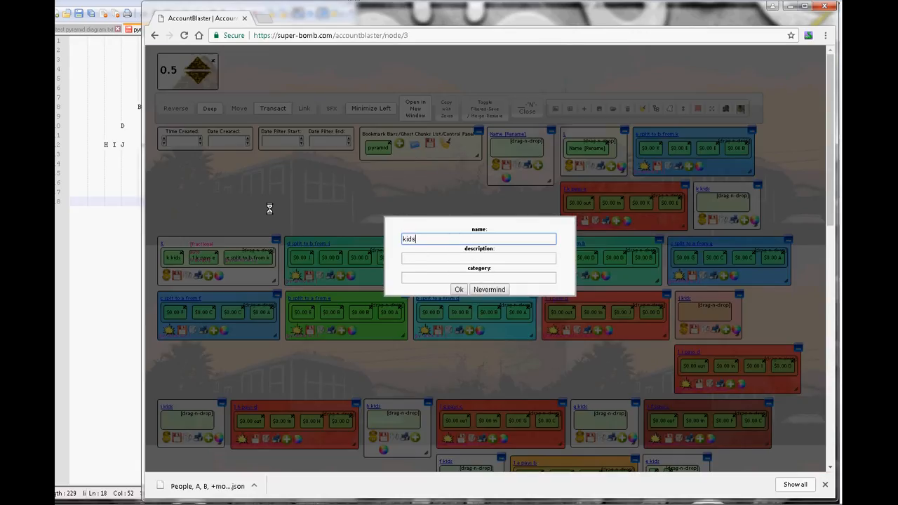
key(BackSpace)
key(BackSpace)
key(BackSpace)
key(BackSpace)
text(L Kids)
key(Return)
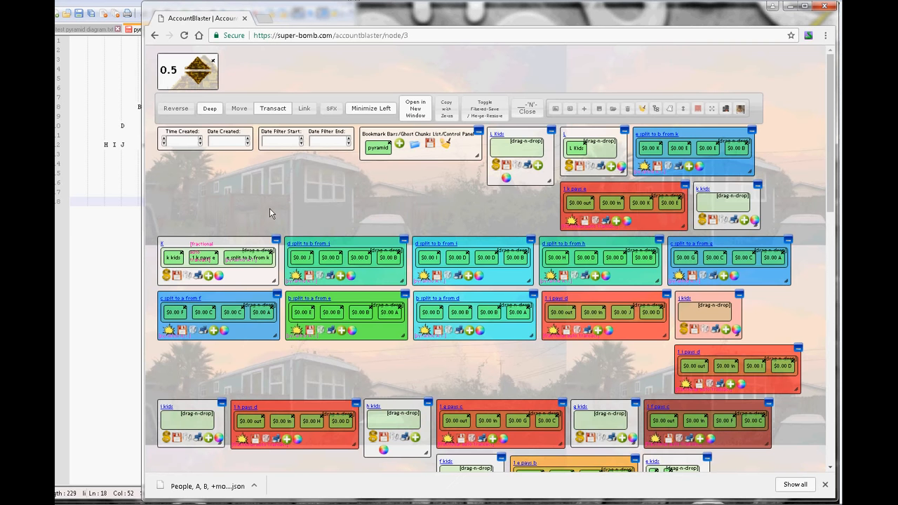
Add a second bookmark bar inside the L bar and name it "L pays e"
click(611, 166)
click(612, 166)
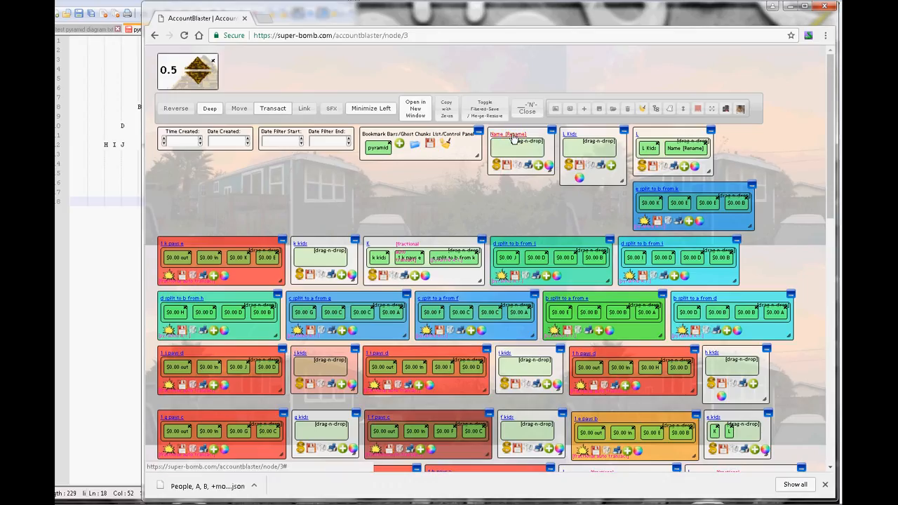
click(514, 139)
drag(463, 239, 331, 229)
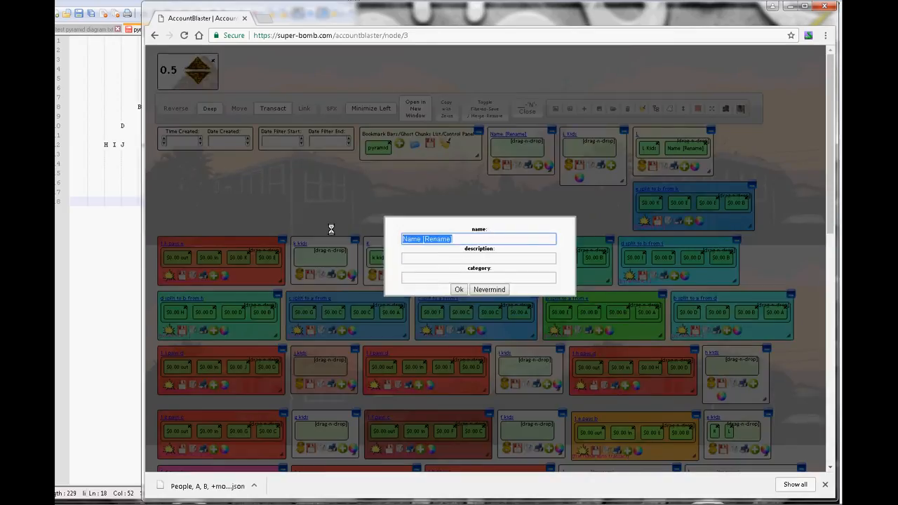
text(L pays )
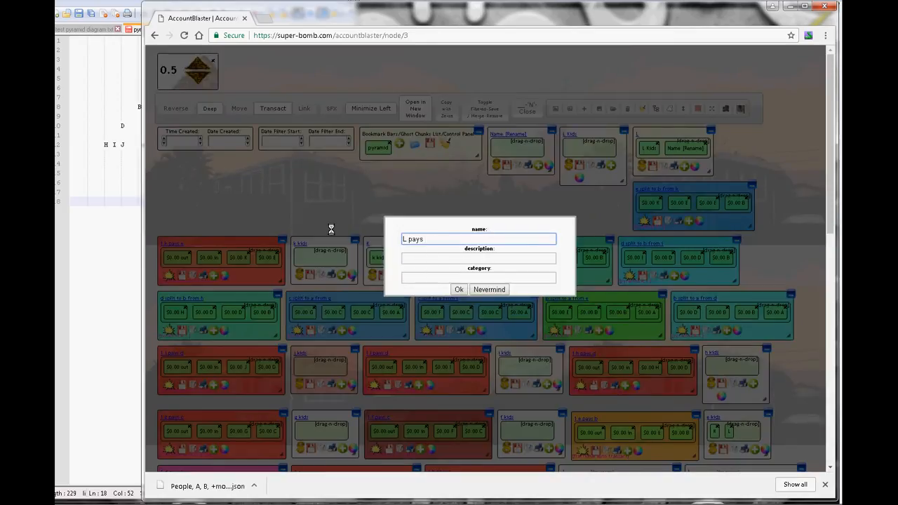
text(e)
click(458, 290)
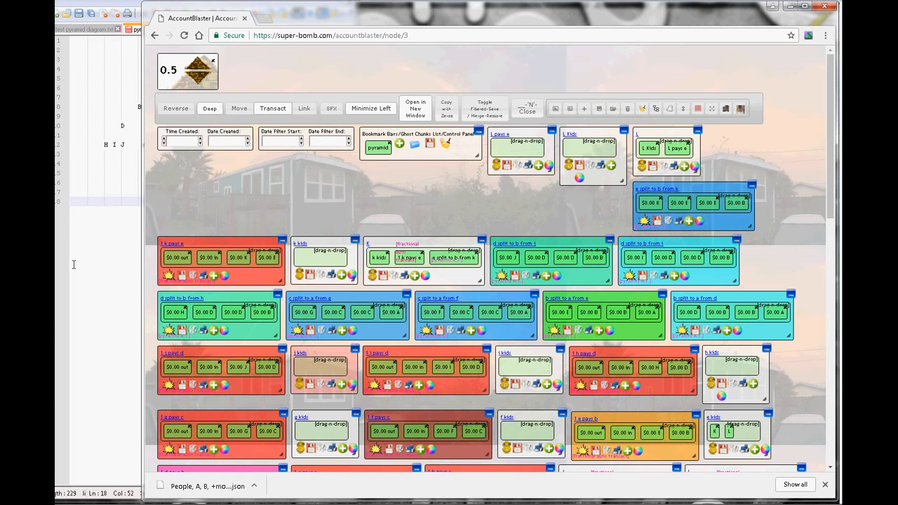
Consult the pyramid diagram, add a third bookmark bar inside the L bar and name it "e split to b from L"
click(73, 264)
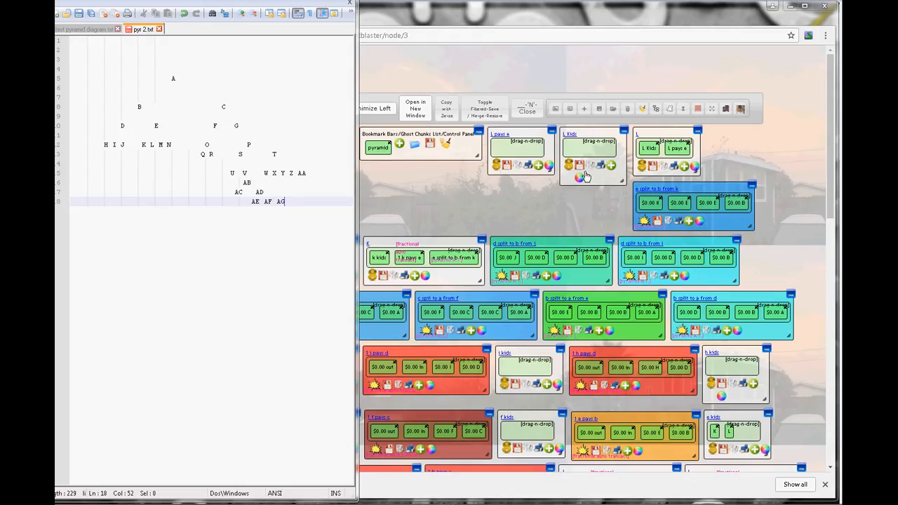
click(686, 169)
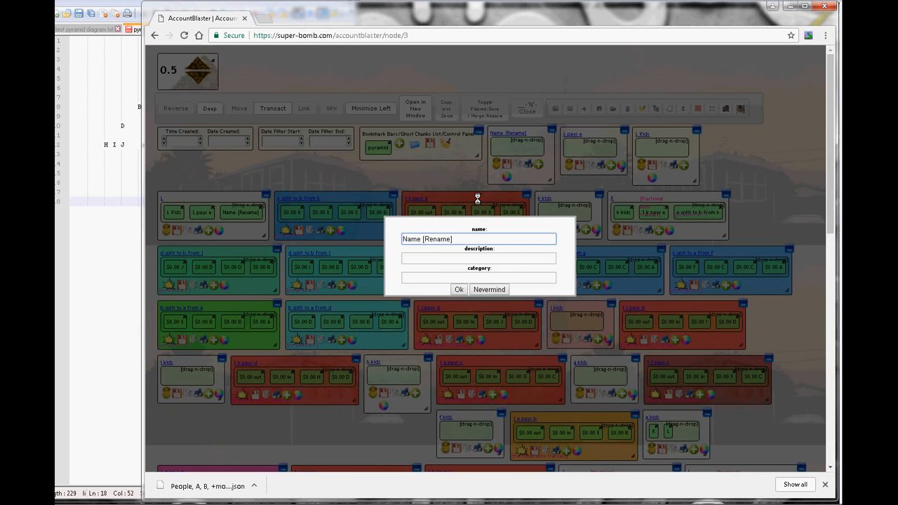
text(e split to b from l)
key(Return)
key(Escape)
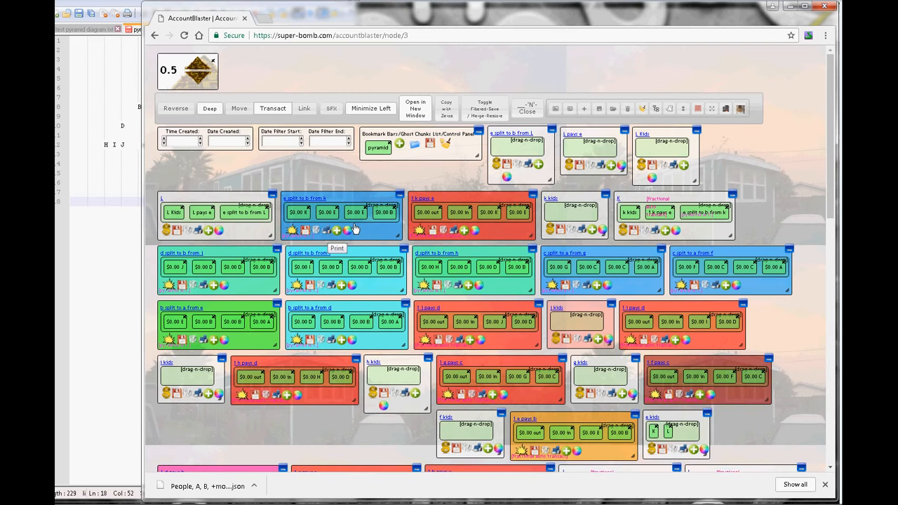
Color the "e split to b from L" bar blue and the "L pays e" bar red
click(506, 178)
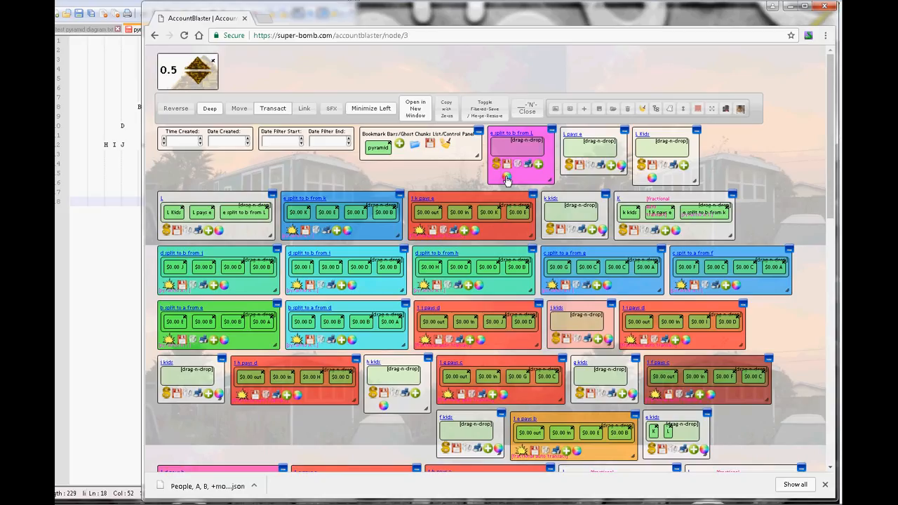
click(507, 177)
click(506, 178)
click(506, 178)
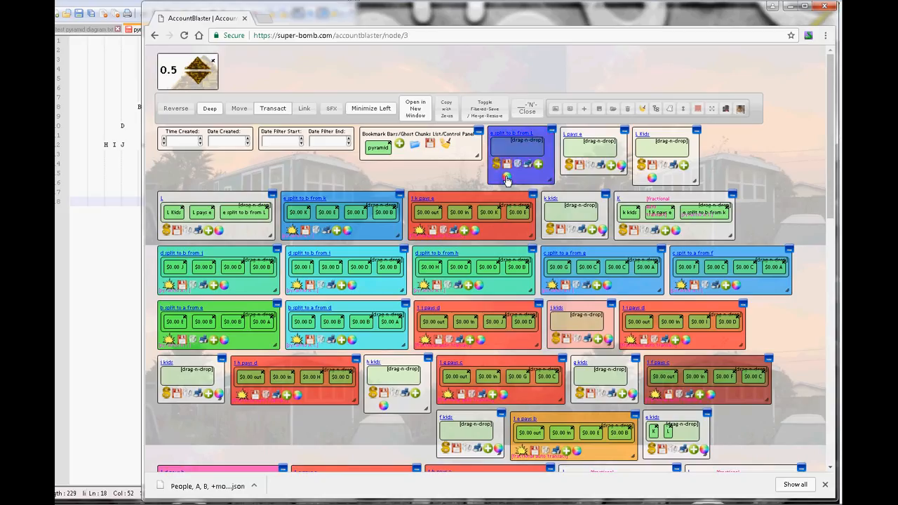
click(506, 178)
click(506, 178)
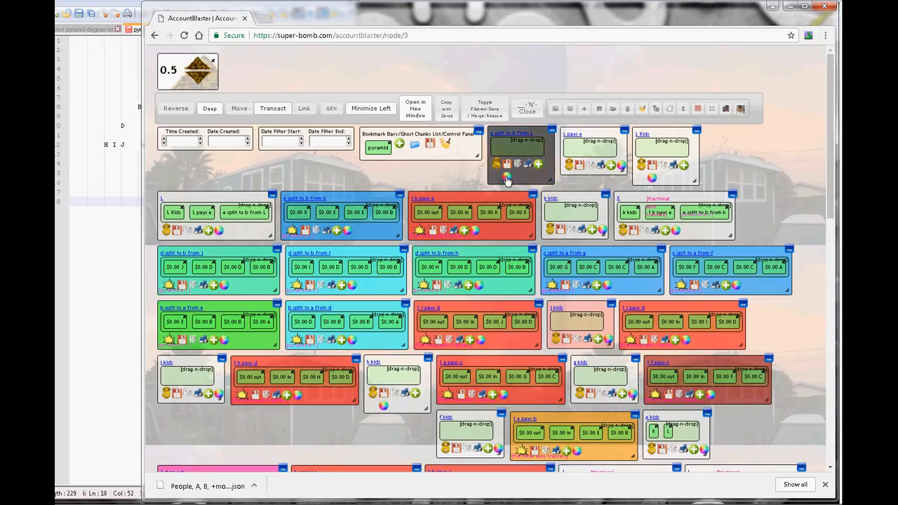
click(506, 178)
click(507, 178)
click(506, 179)
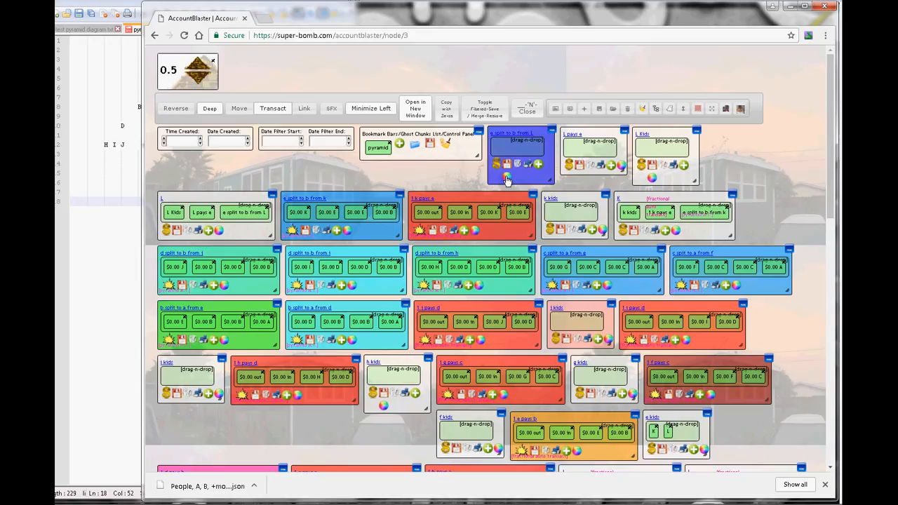
click(622, 166)
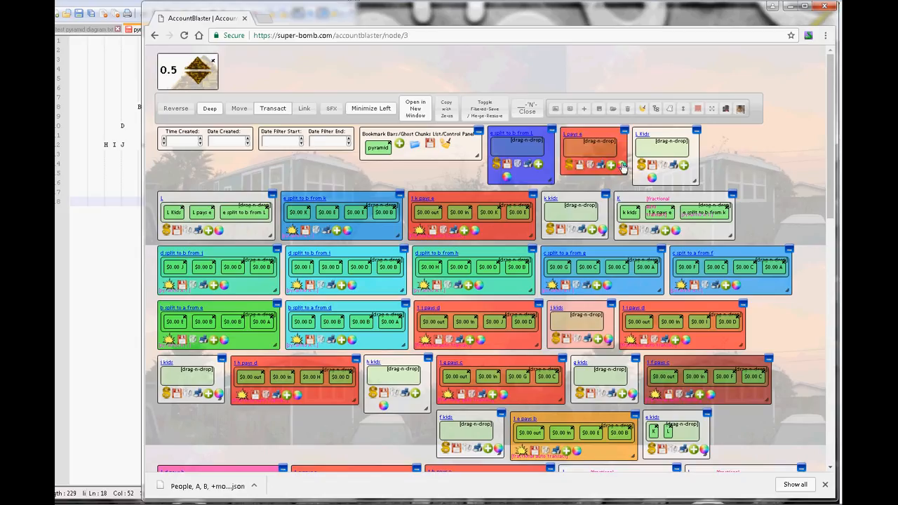
Convert the red "L pays e" bar into a Fractional Auto Transact
click(568, 166)
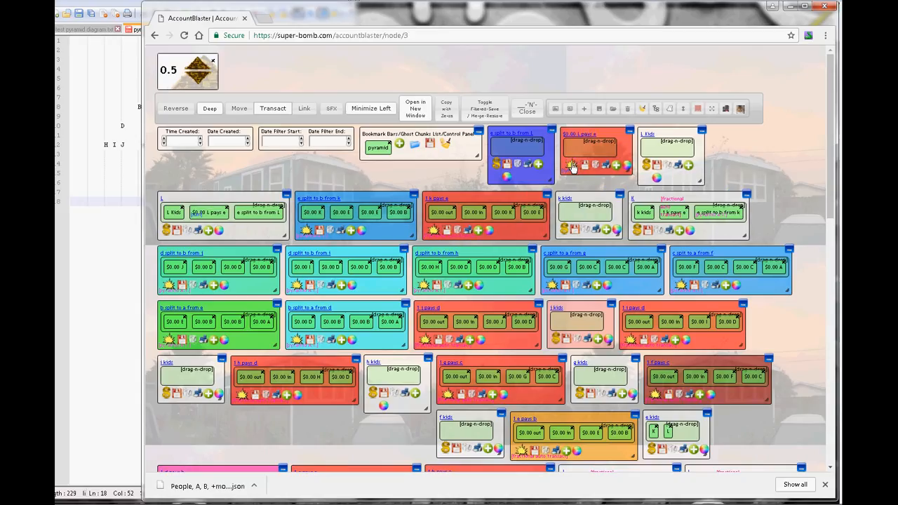
click(571, 166)
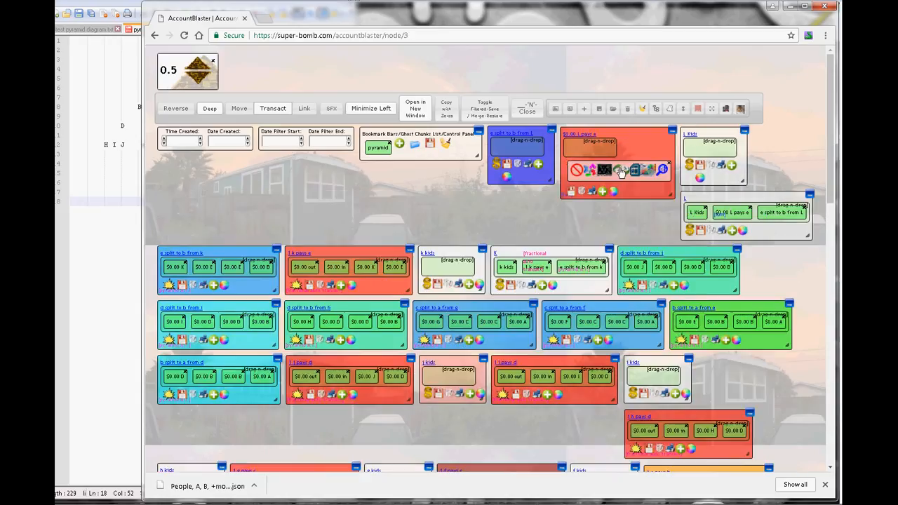
click(620, 173)
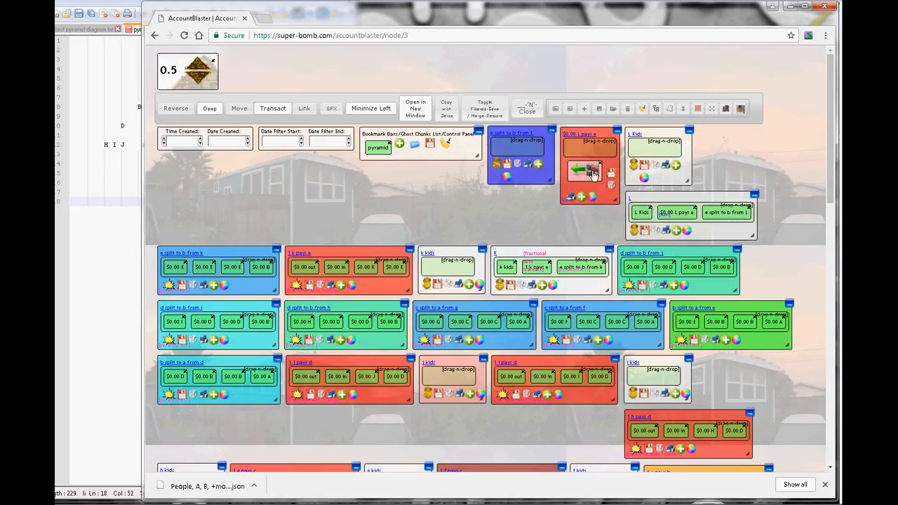
click(594, 175)
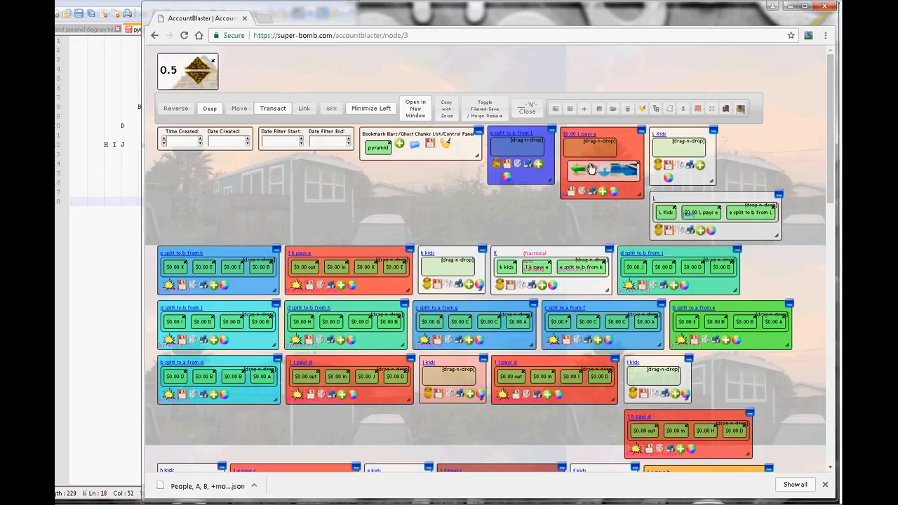
click(591, 169)
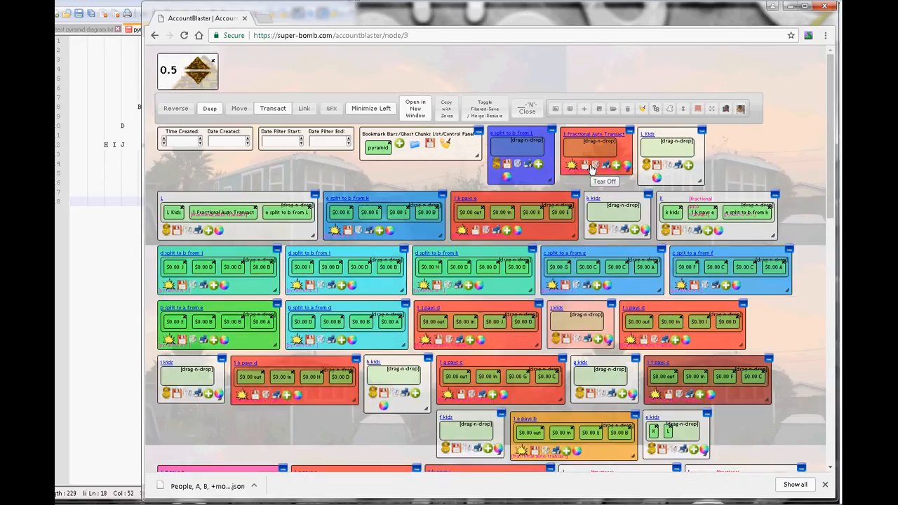
Set the red Fractional Auto Transact bar's amount to $1 and its name to "L pays E", checking the payee in the pyramid diagram
click(593, 136)
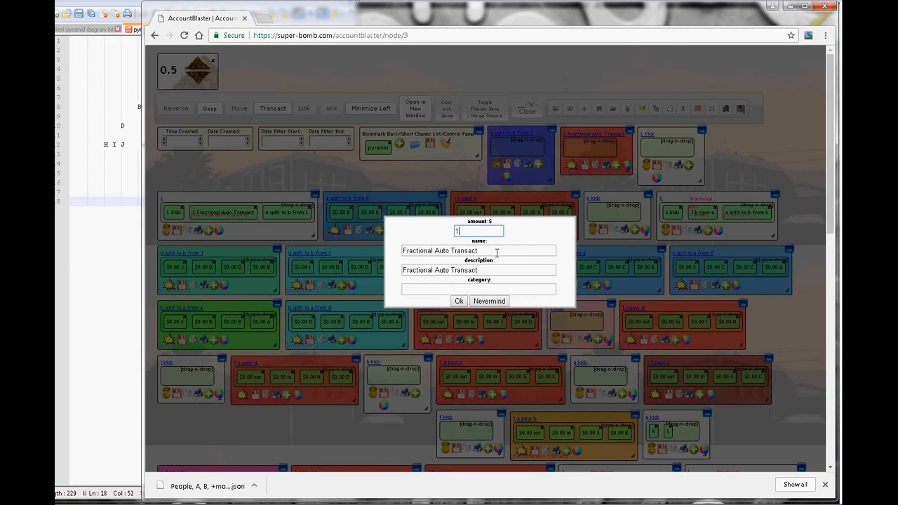
text(1)
key(Tab)
text(L pays )
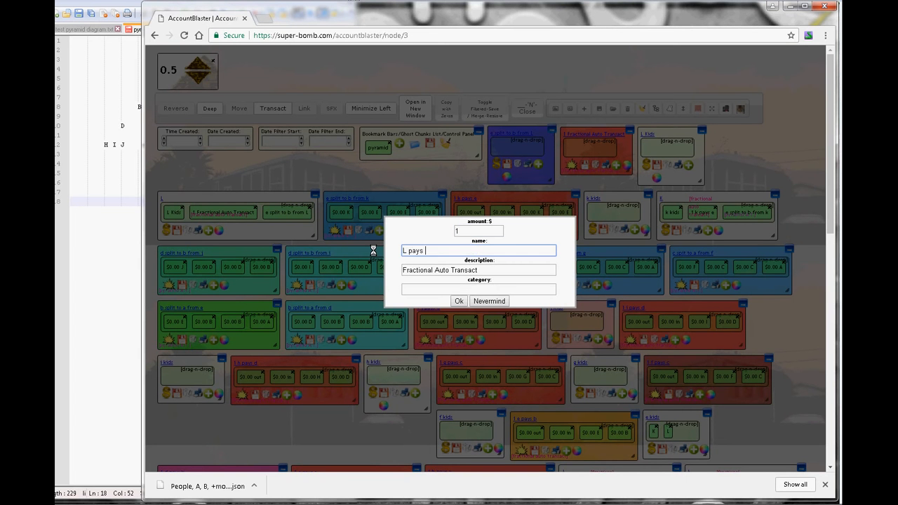
text(E)
click(61, 224)
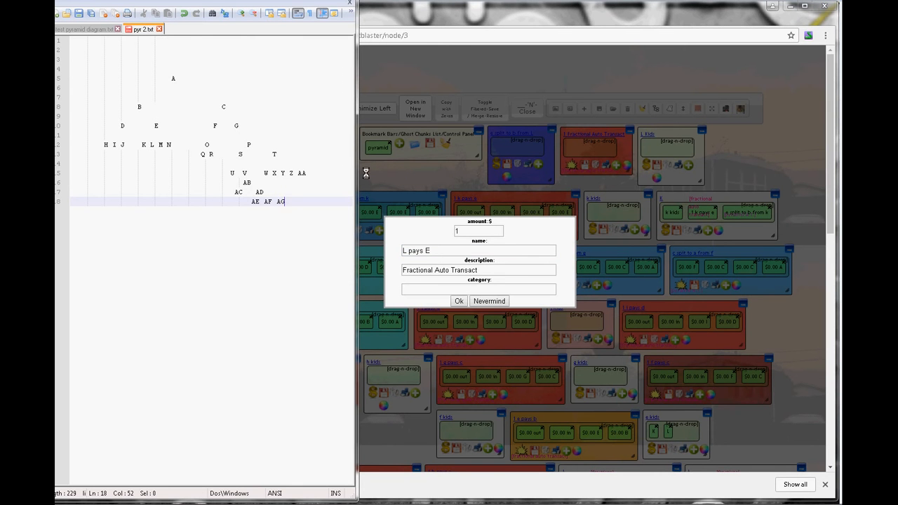
click(458, 301)
click(459, 301)
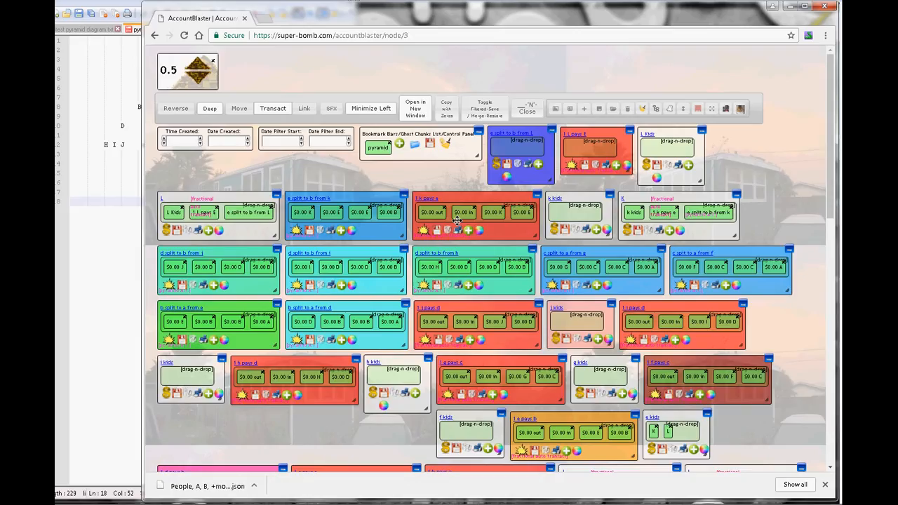
Convert the blue "e split to b from L" bar into a Pyramid Auto Transact
click(496, 165)
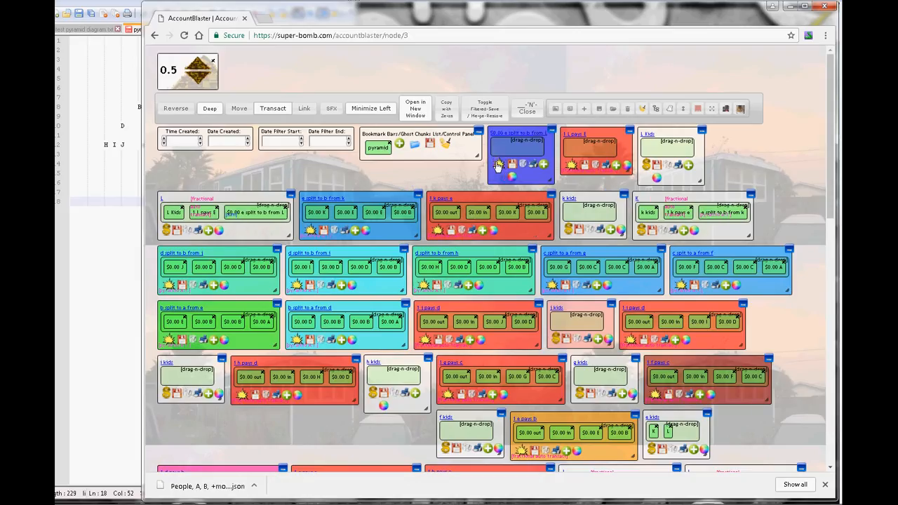
click(498, 166)
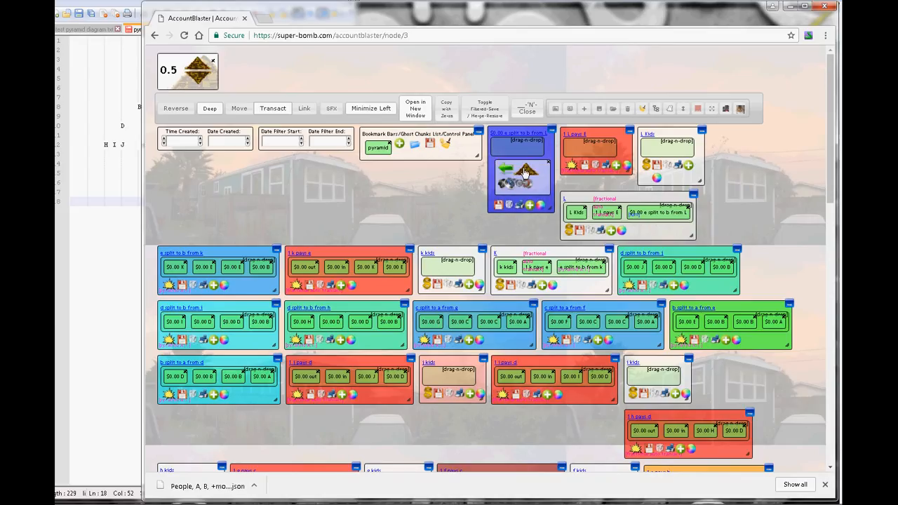
click(525, 172)
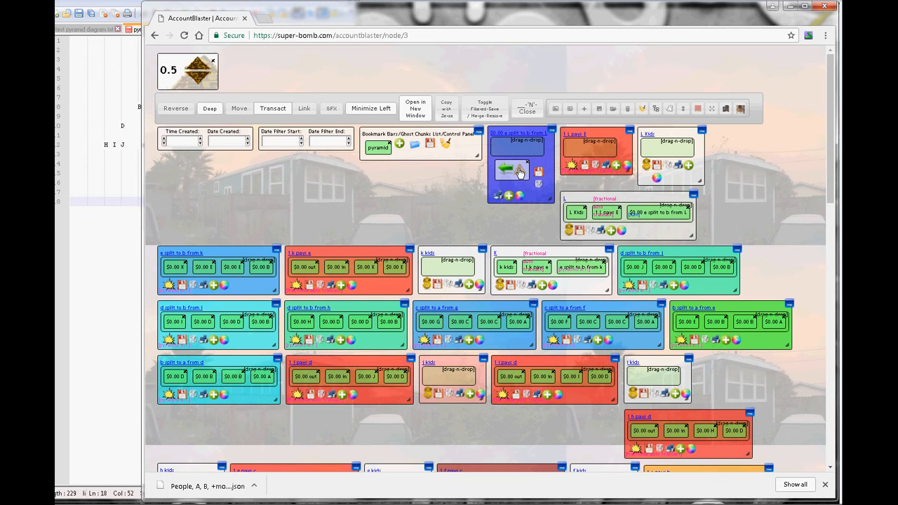
click(518, 171)
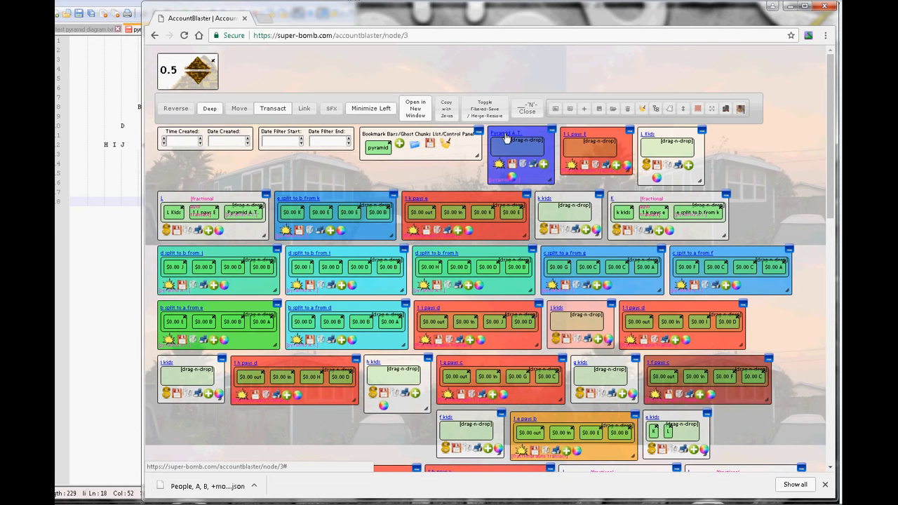
Name the blue Pyramid Auto Transact bar "e split to b from L", keeping its amount at $1
click(507, 136)
click(445, 250)
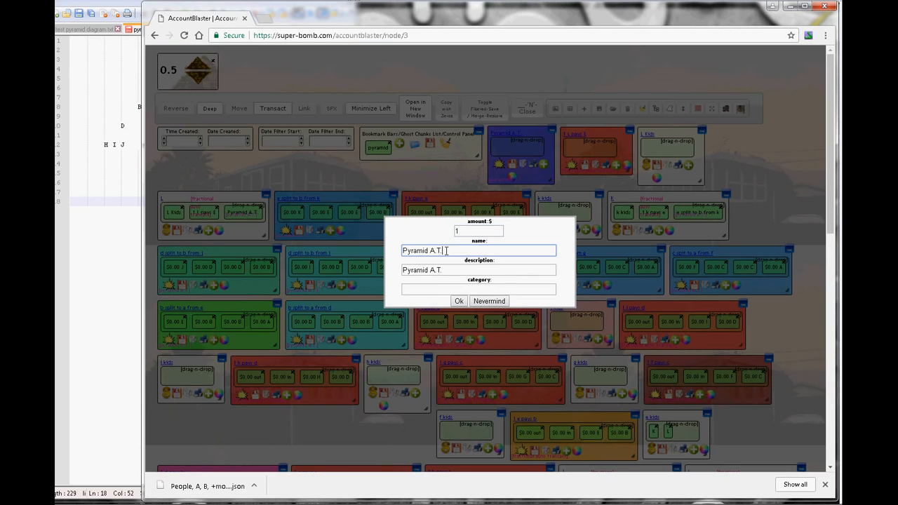
drag(445, 250, 364, 244)
text(e split to b from L)
key(Return)
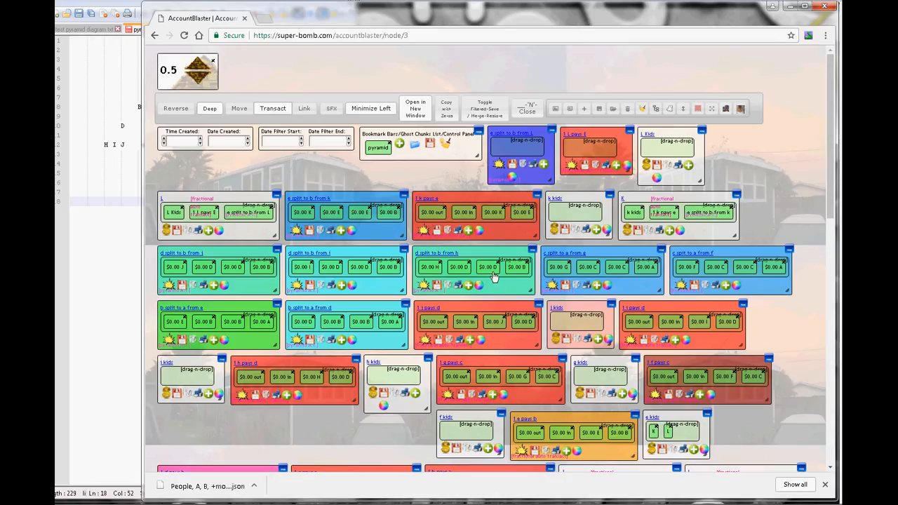
Move the out, in and E account boxes up from the accounts area into the gaps among the bookmark bars
click(830, 240)
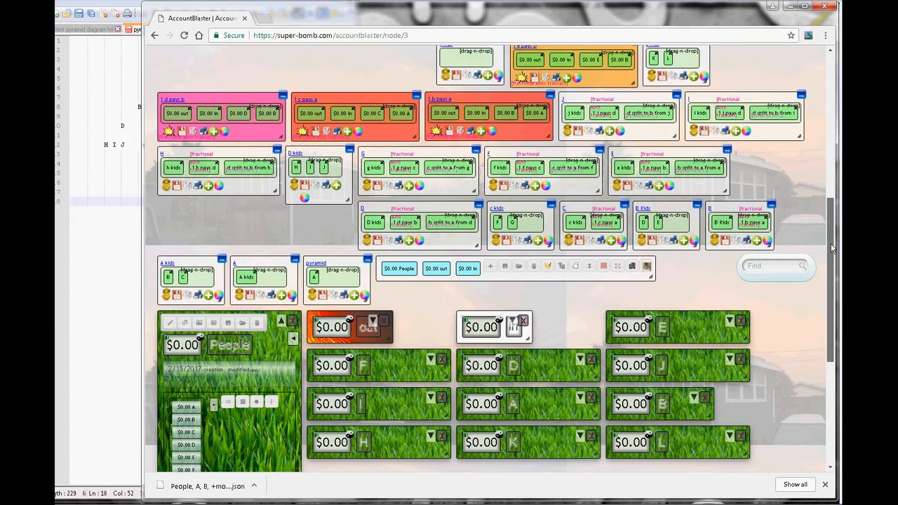
scroll(446, 454, up, 2)
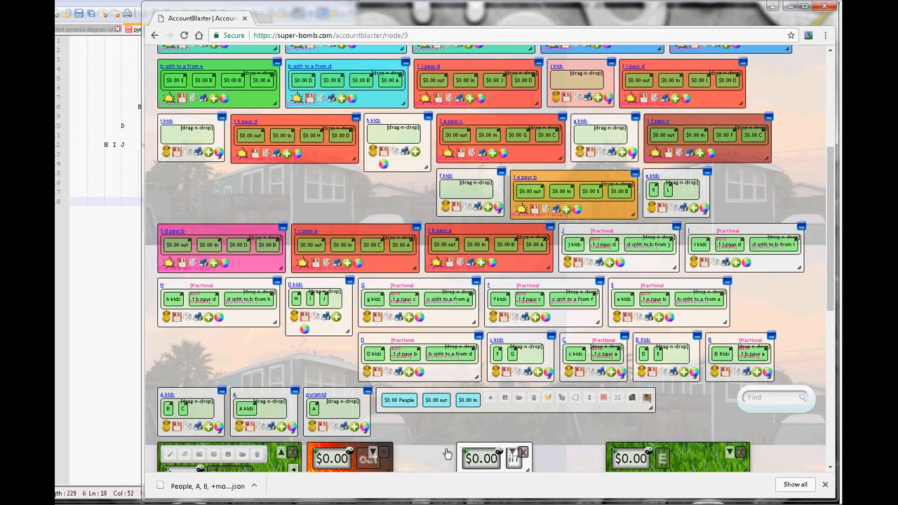
drag(385, 462, 306, 208)
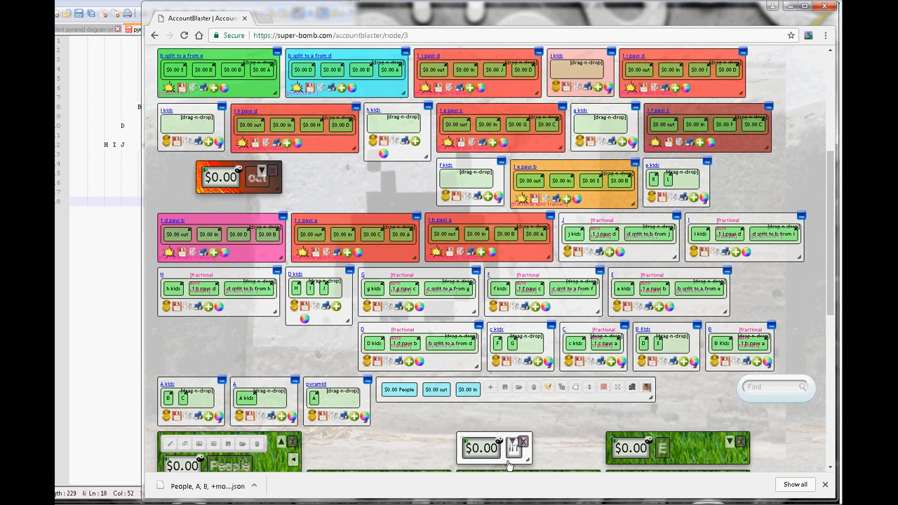
drag(509, 464, 332, 191)
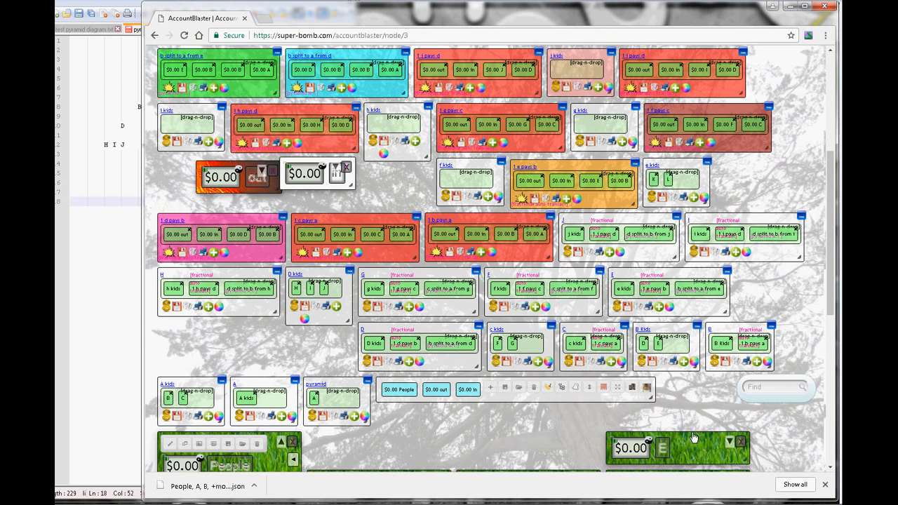
drag(693, 437, 798, 181)
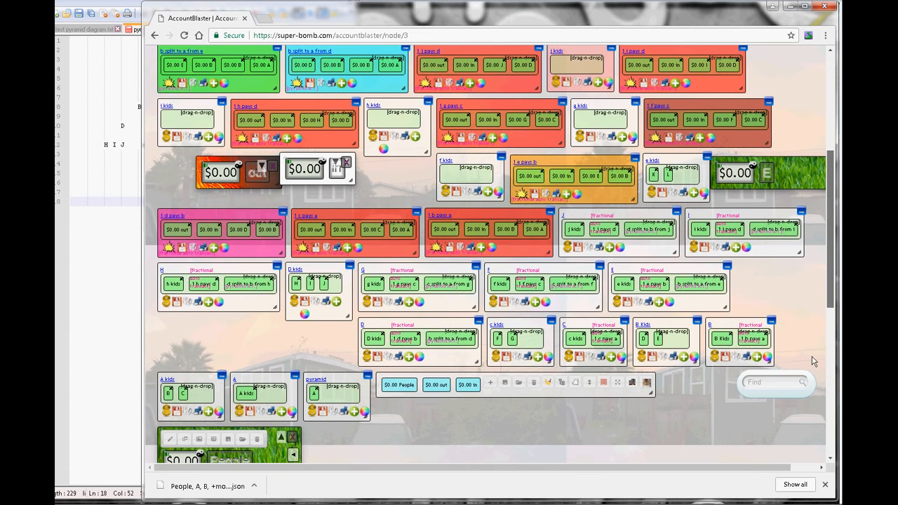
Move the B and L account boxes up among the bookmark bars, placing L beside the in account
scroll(822, 388, down, 3)
drag(821, 388, 837, 277)
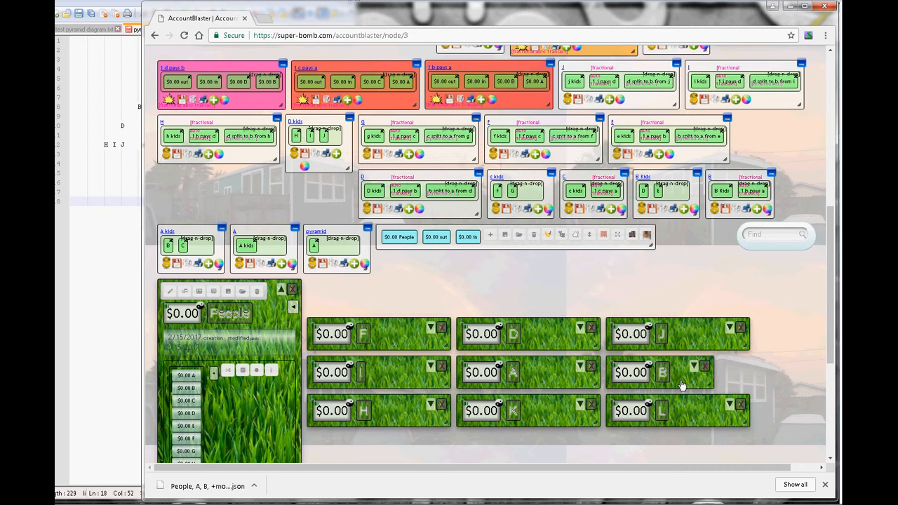
drag(676, 385, 249, 192)
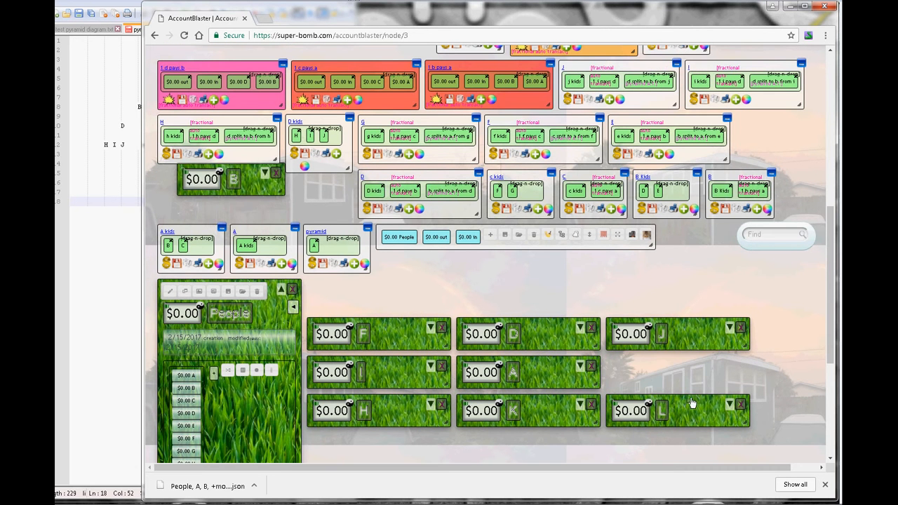
drag(692, 408, 758, 240)
drag(834, 234, 836, 63)
scroll(618, 308, down, 3)
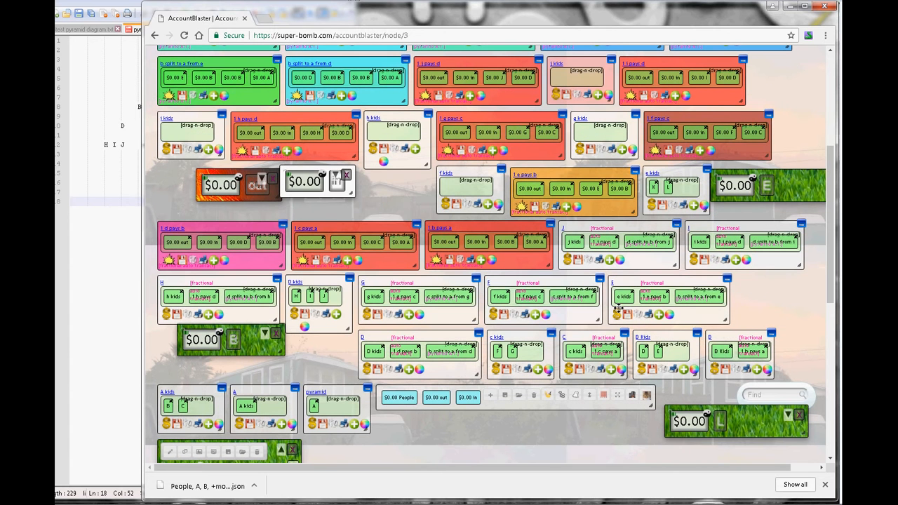
drag(756, 429, 414, 208)
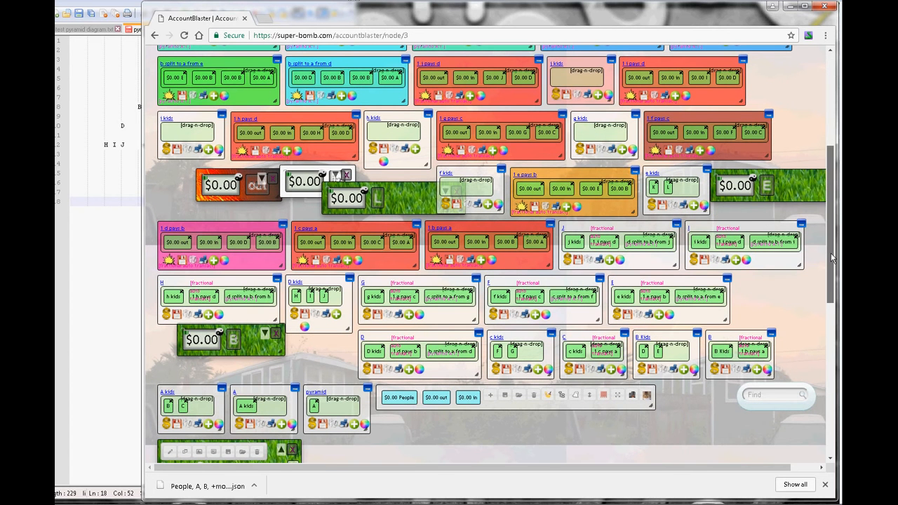
drag(832, 256, 832, 230)
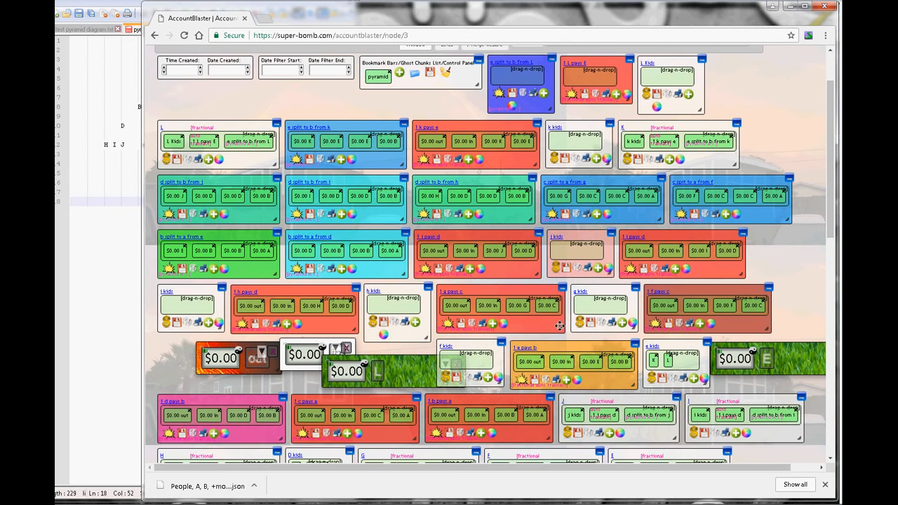
Fill the red "L pays E" bar with the accounts out, in, L and E, in that order
drag(219, 367, 572, 82)
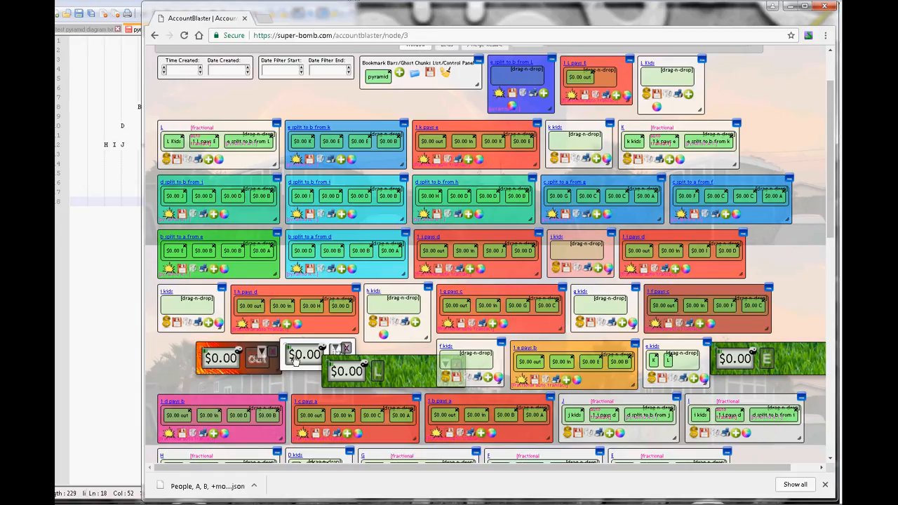
drag(295, 359, 615, 79)
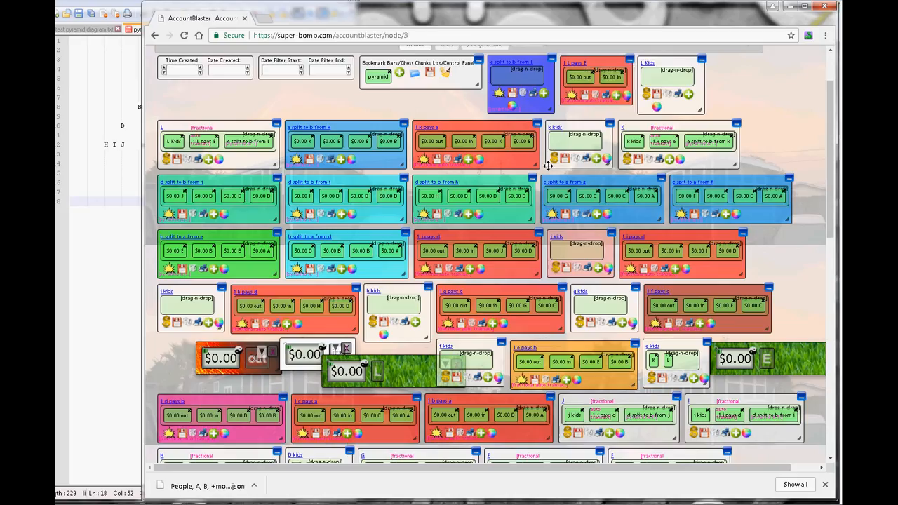
drag(415, 287, 632, 85)
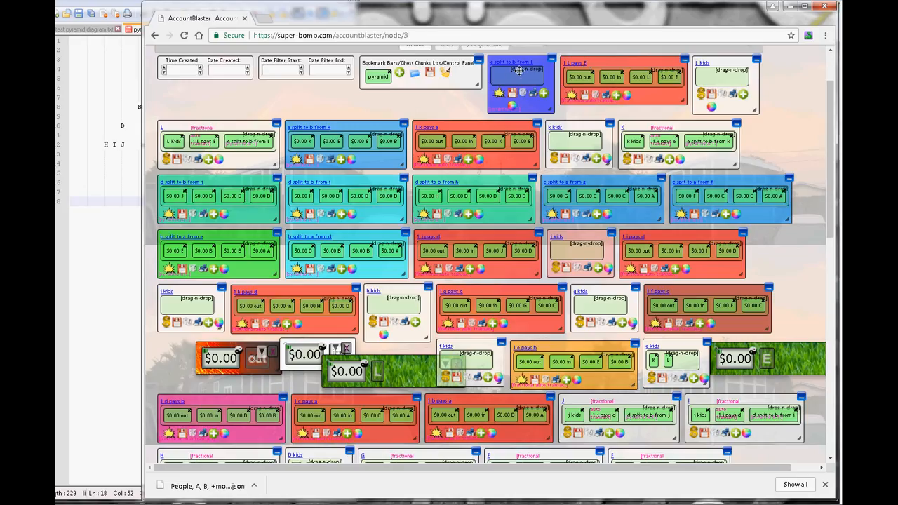
Check the pyramid diagram for L's upline and add the accounts L, E and E to the blue "e split to b from L" bar
key(alt+Tab)
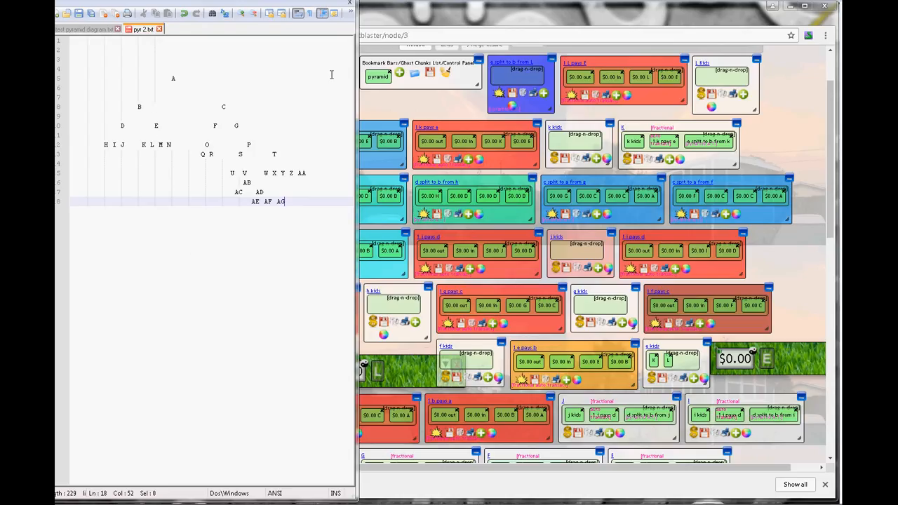
click(700, 21)
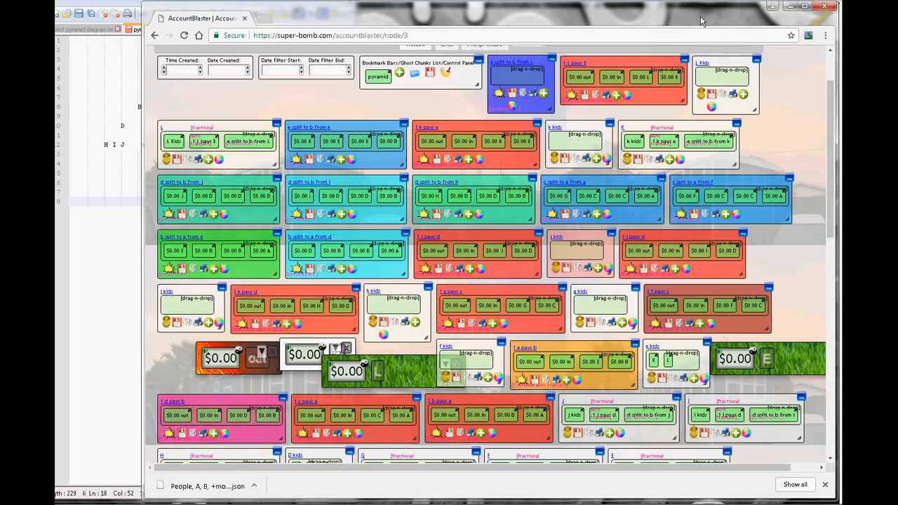
drag(350, 372, 508, 80)
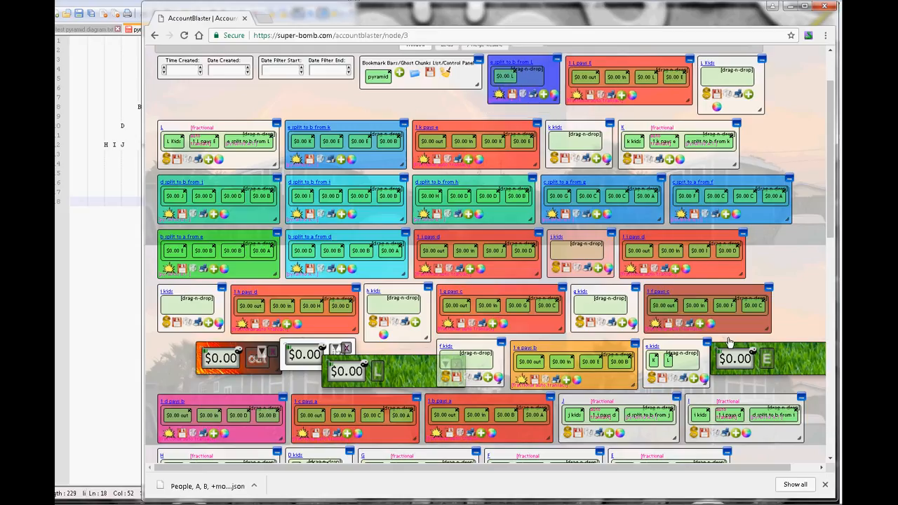
drag(726, 359, 531, 85)
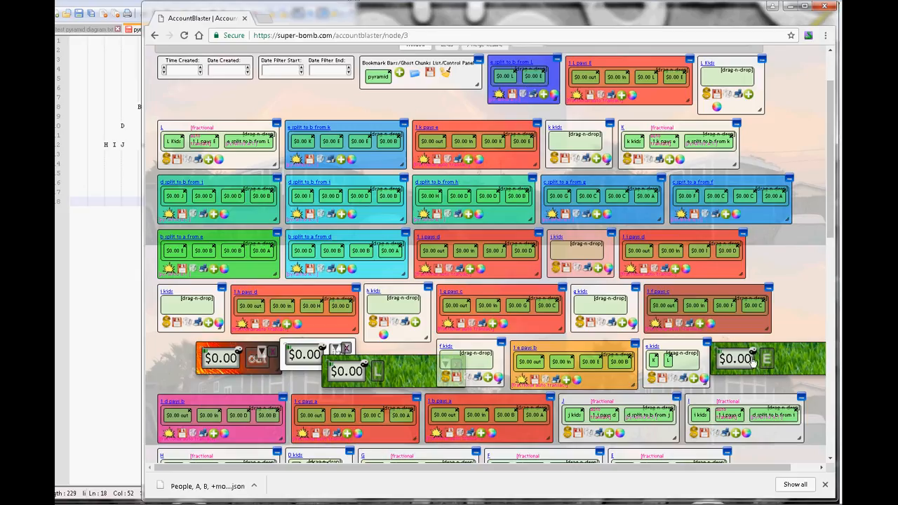
drag(739, 365, 542, 78)
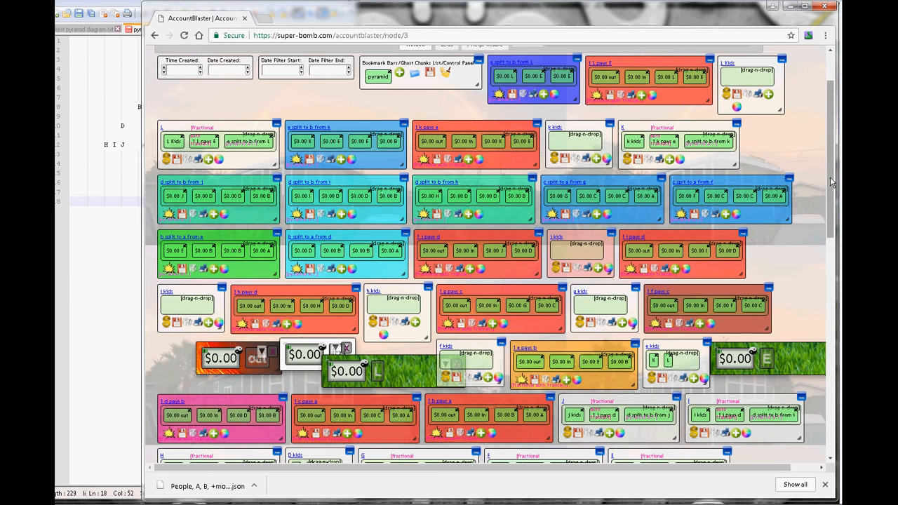
Bring the B account box closer to the bars and add B as the fourth account in "e split to b from L"
drag(830, 177, 829, 258)
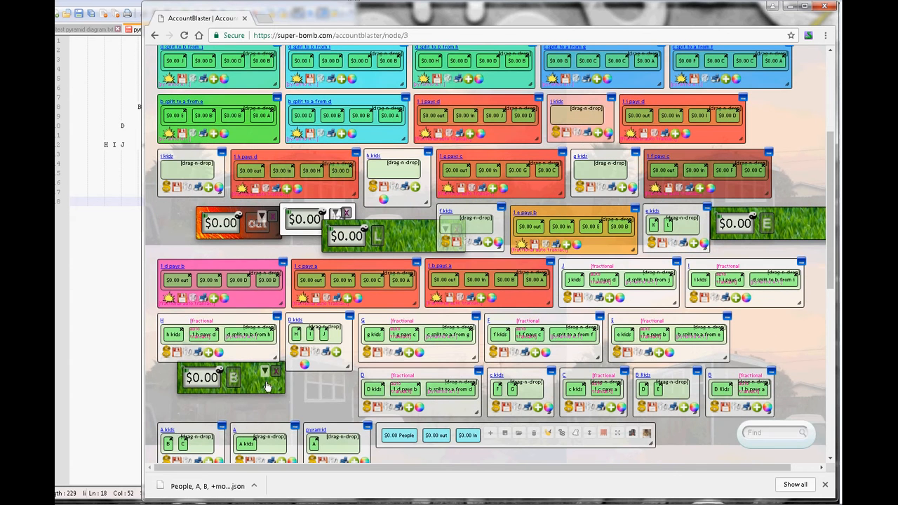
drag(258, 386, 237, 217)
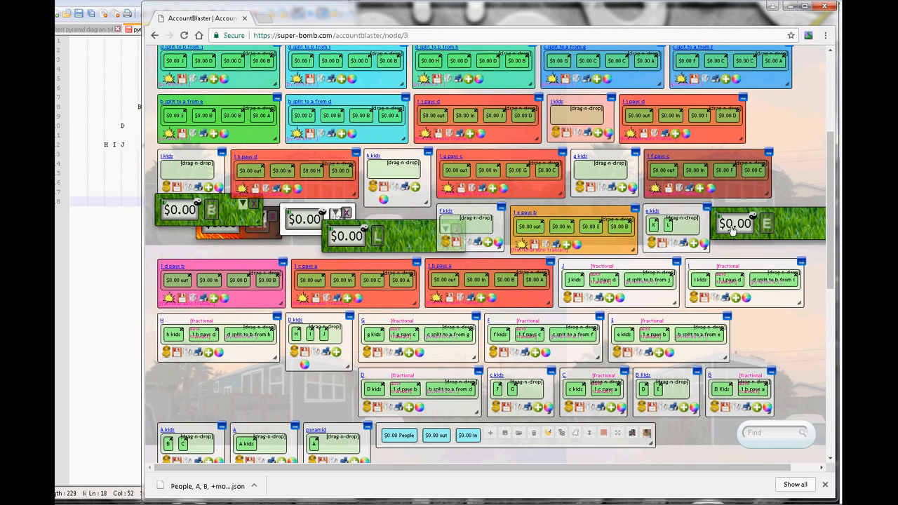
scroll(833, 188, up, 3)
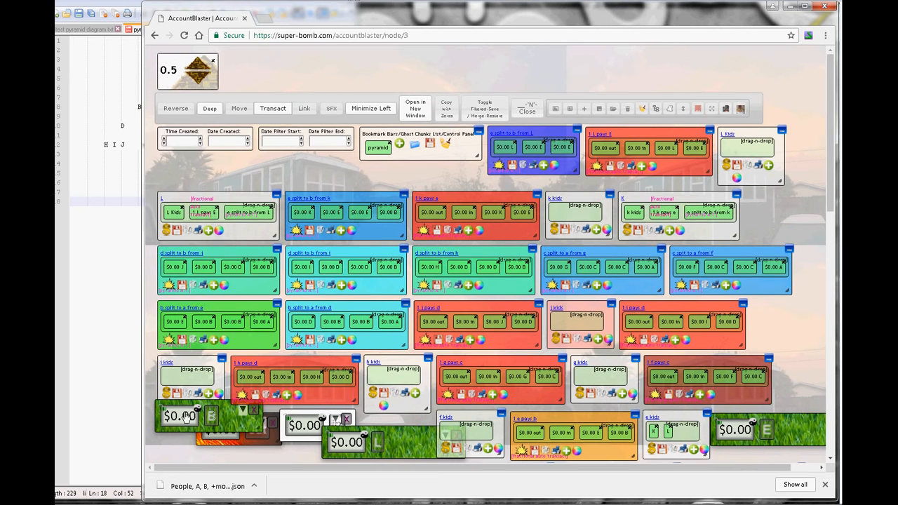
drag(185, 416, 571, 148)
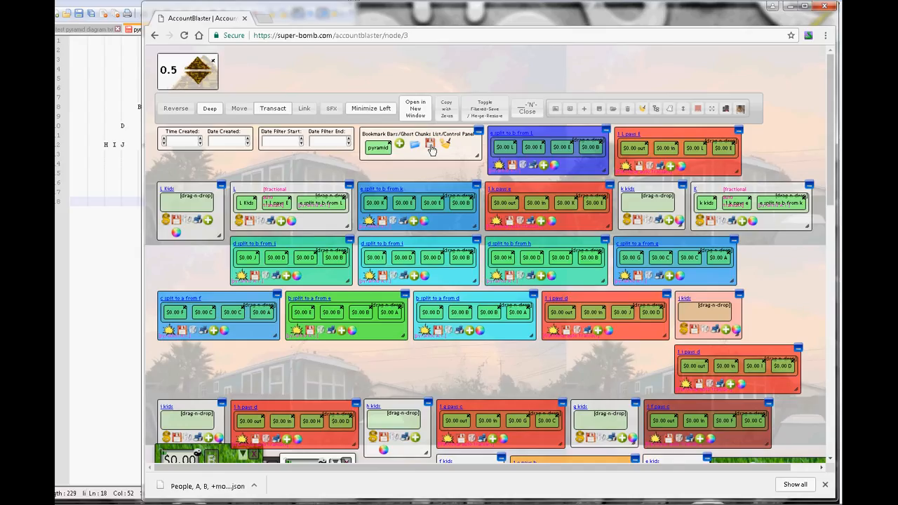
Review the pyramid diagram by highlighting members A through L and the remaining members M through AG
click(162, 0)
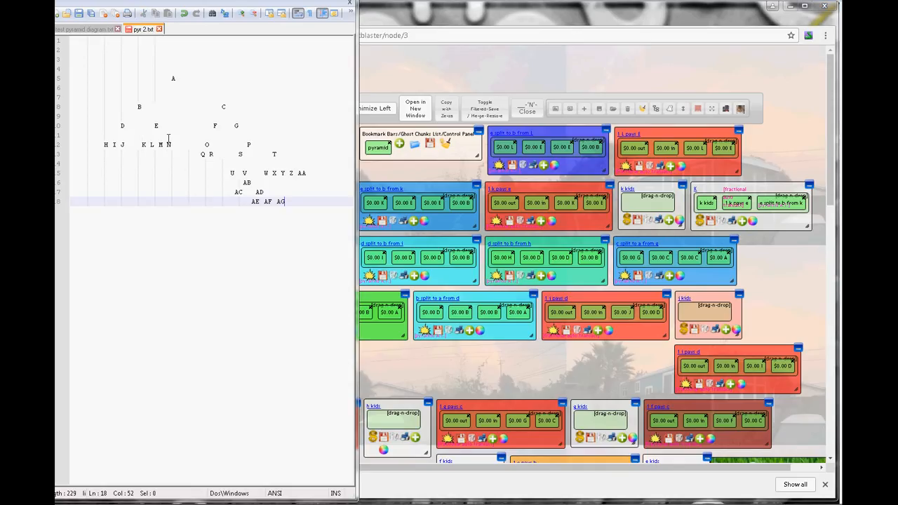
drag(160, 144, 70, 79)
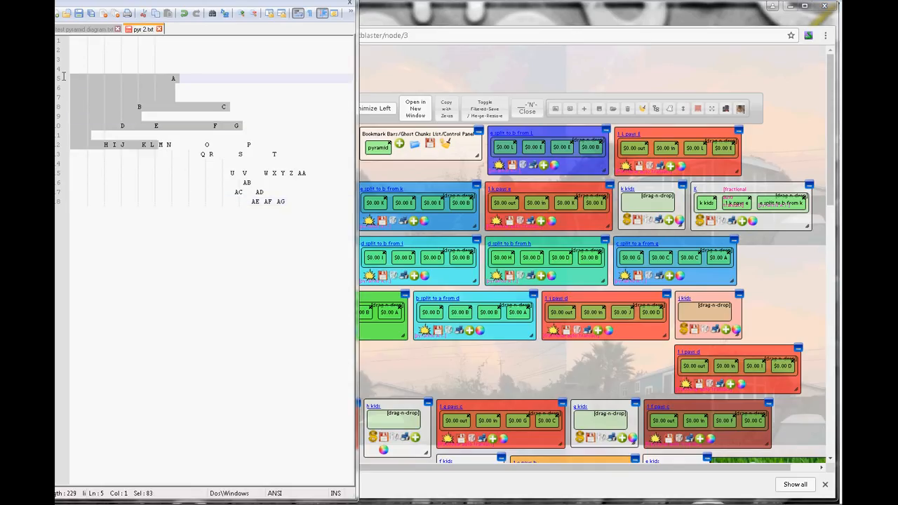
click(160, 144)
shift+click(313, 213)
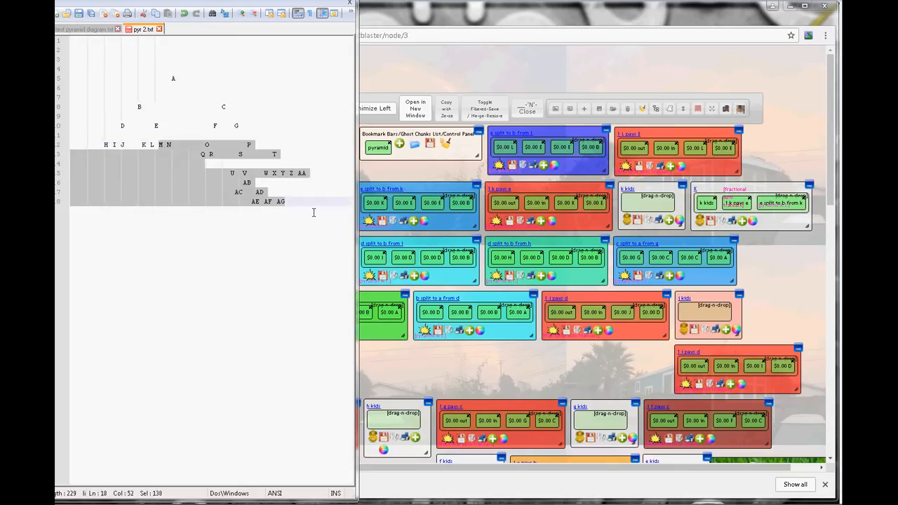
click(153, 201)
click(409, 18)
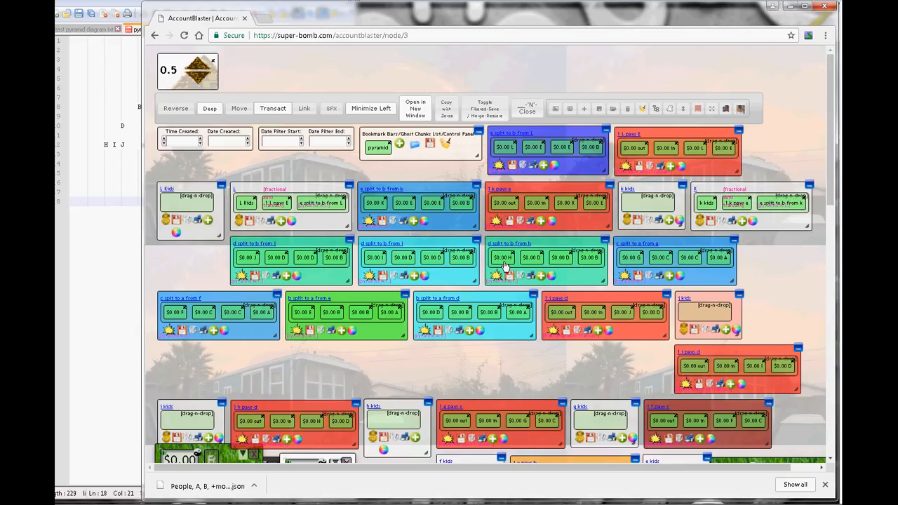
Save the bookmark bars to the desktop as "pyramid, A, A kids, +more_bmbgc.json" and return to the People account
click(430, 146)
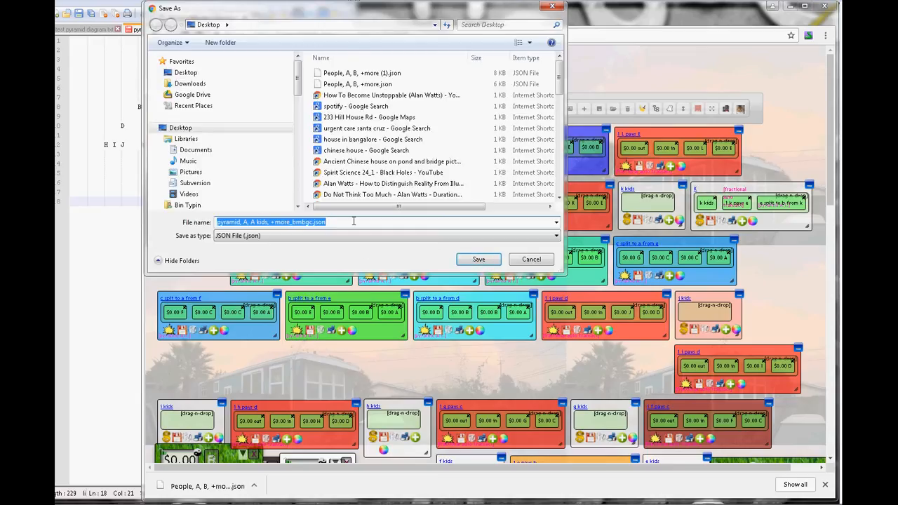
click(477, 261)
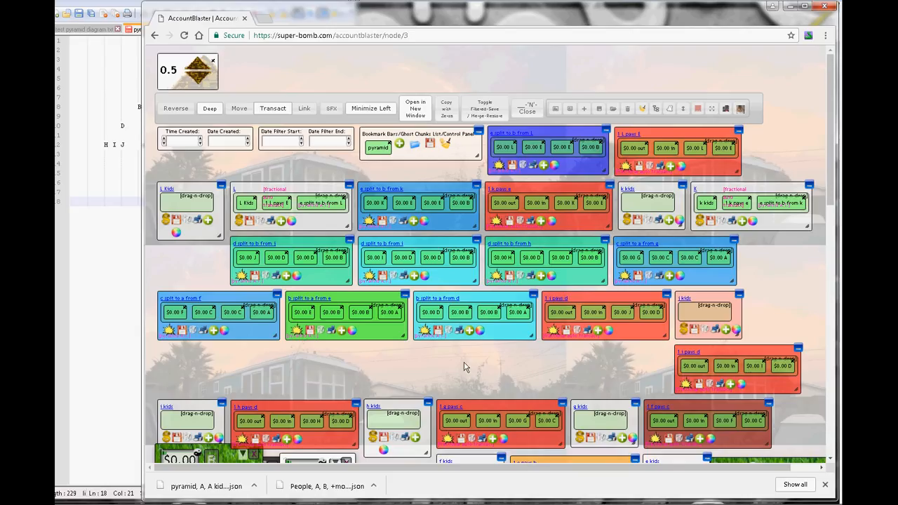
drag(829, 207, 839, 353)
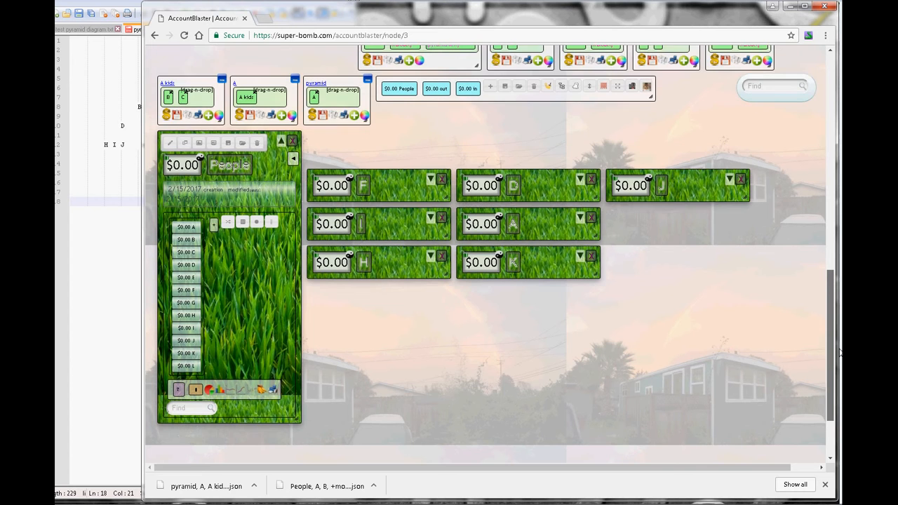
Save the accounts to the desktop as "People, A, B, +more (2).json" and dismiss the downloads bar
scroll(589, 405, up, 5)
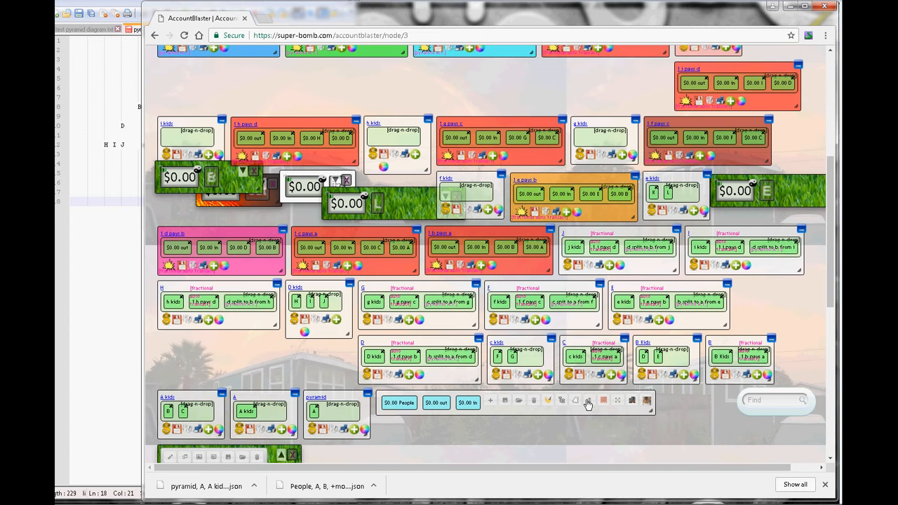
click(504, 404)
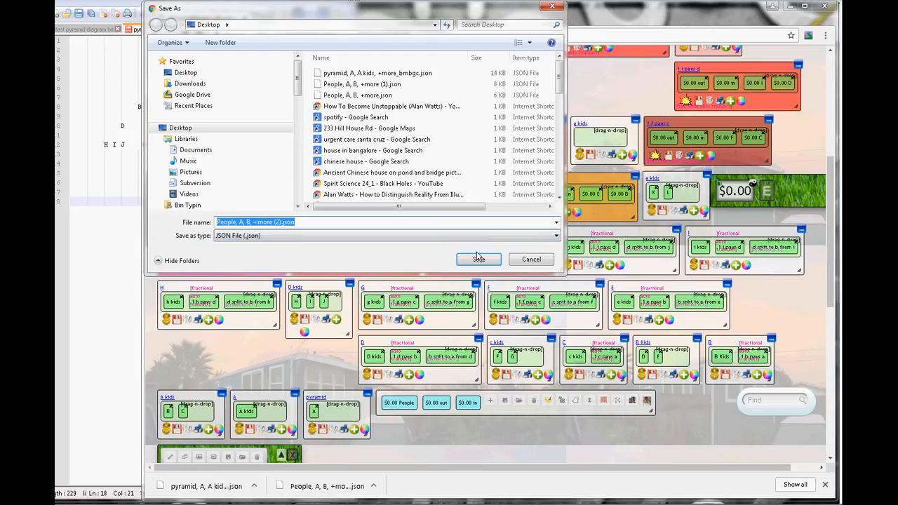
click(478, 258)
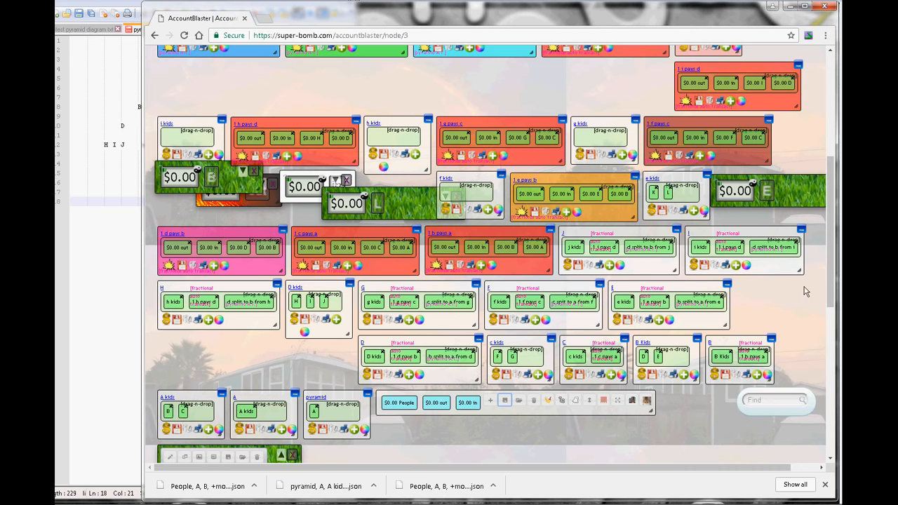
drag(831, 279, 828, 163)
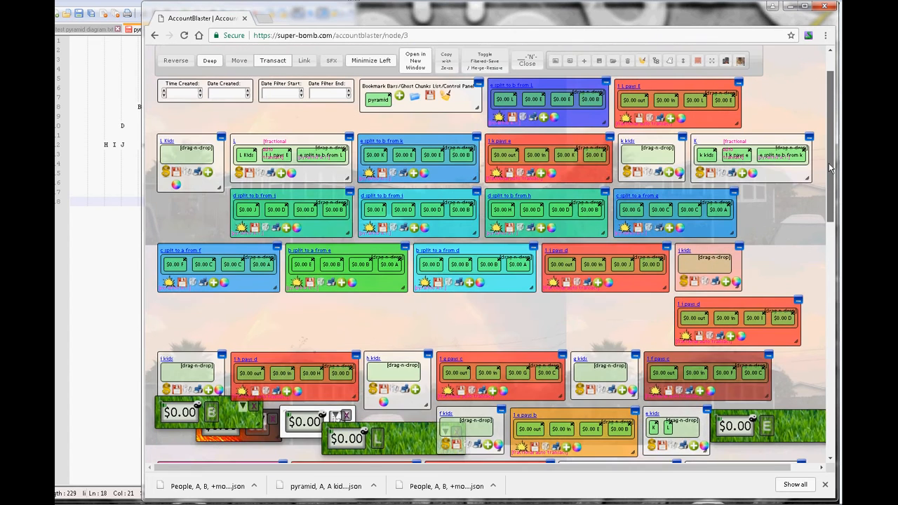
scroll(826, 186, down, 2)
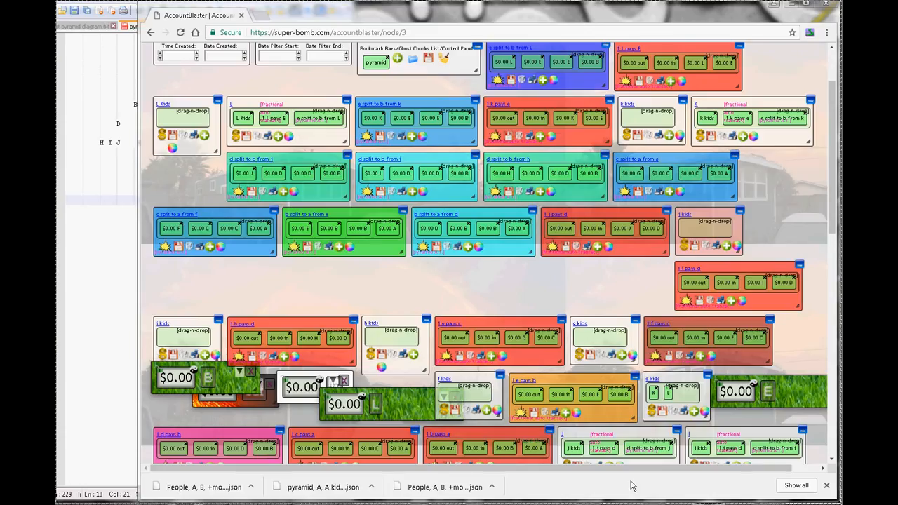
click(827, 486)
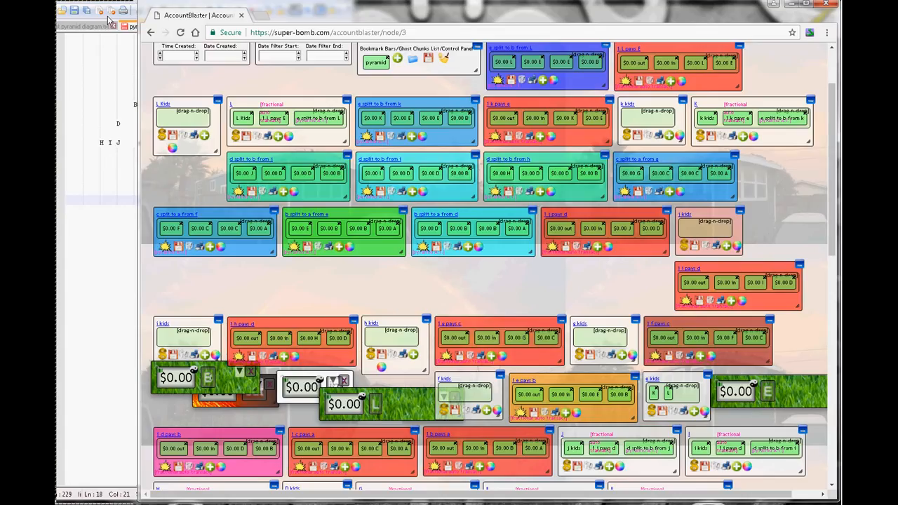
Switch to pyr 2.txt in the text editor and highlight the pyramid lines from L up to A
click(106, 74)
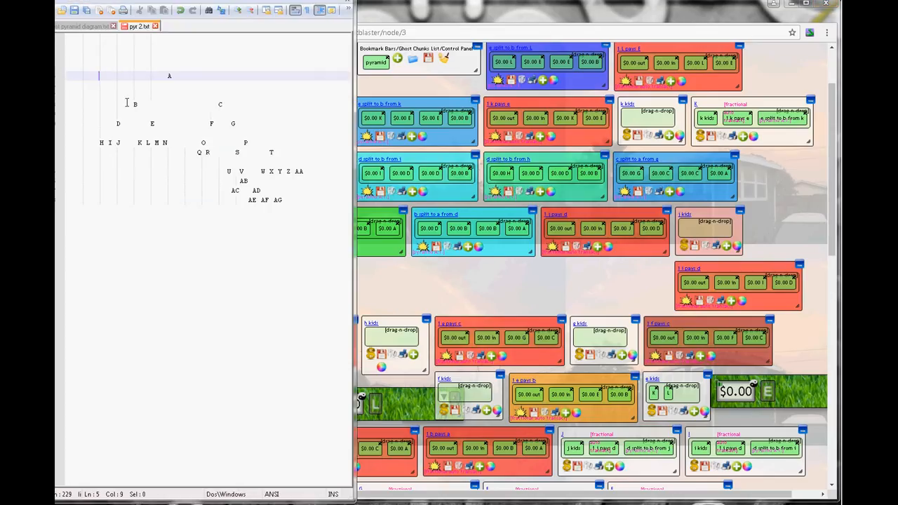
click(155, 143)
drag(154, 139, 149, 76)
click(387, 91)
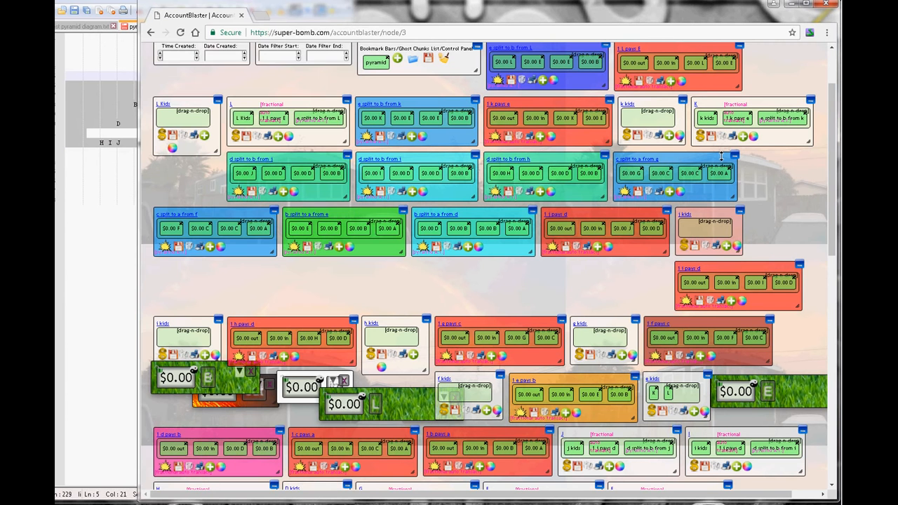
Return to AccountBlaster and go through the sub-accounts F, H, I, J and K in the People account's list
drag(824, 252, 829, 452)
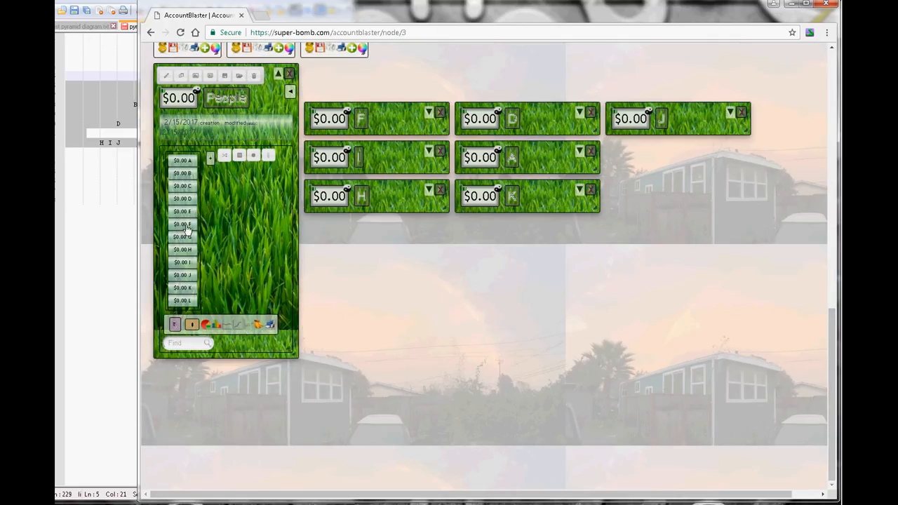
click(186, 226)
click(186, 249)
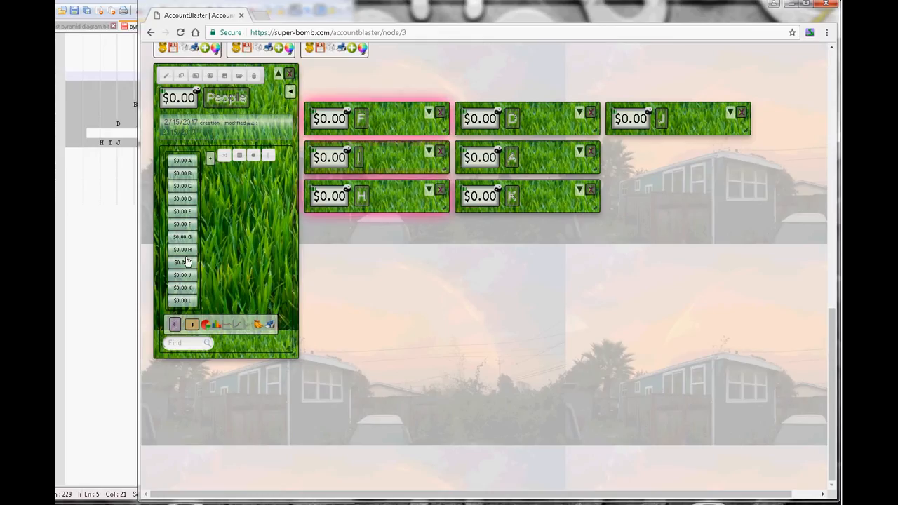
click(186, 261)
click(184, 275)
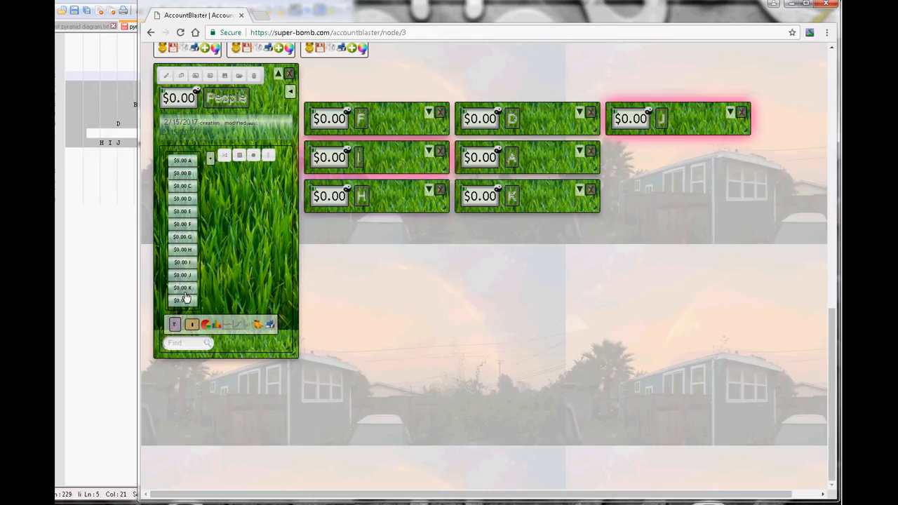
click(186, 292)
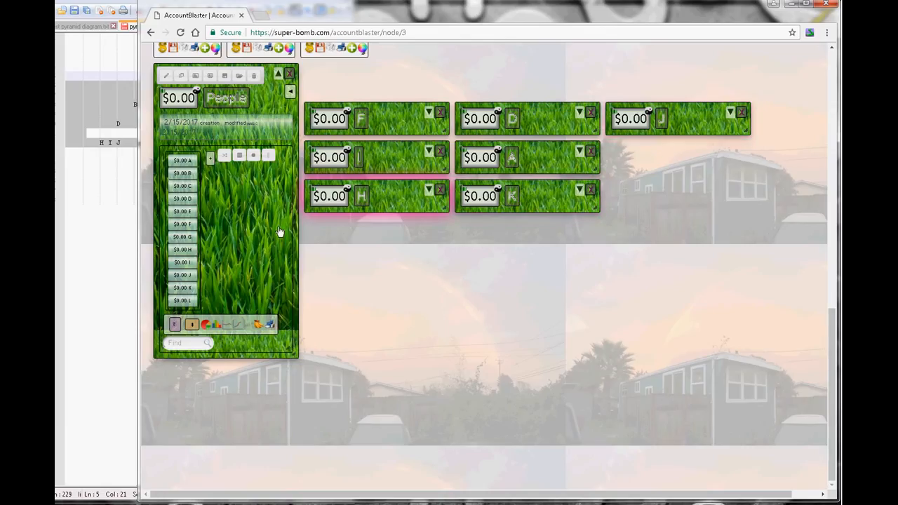
Line up all open account boxes in the grid and clear them from the workspace
scroll(279, 231, up, 1)
scroll(278, 231, up, 2)
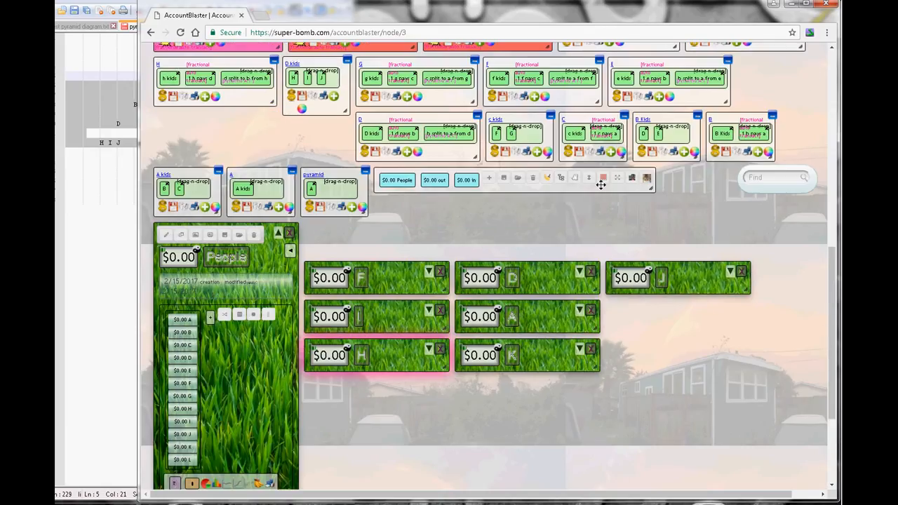
click(605, 179)
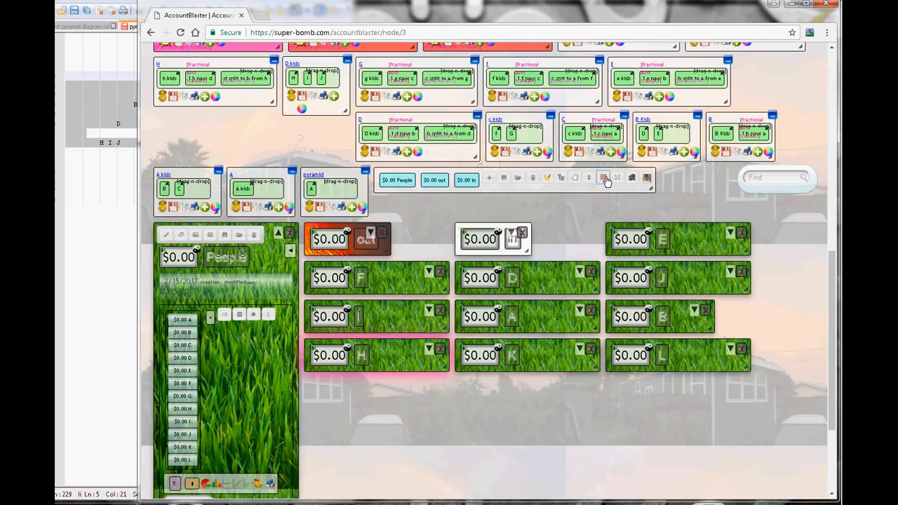
click(549, 180)
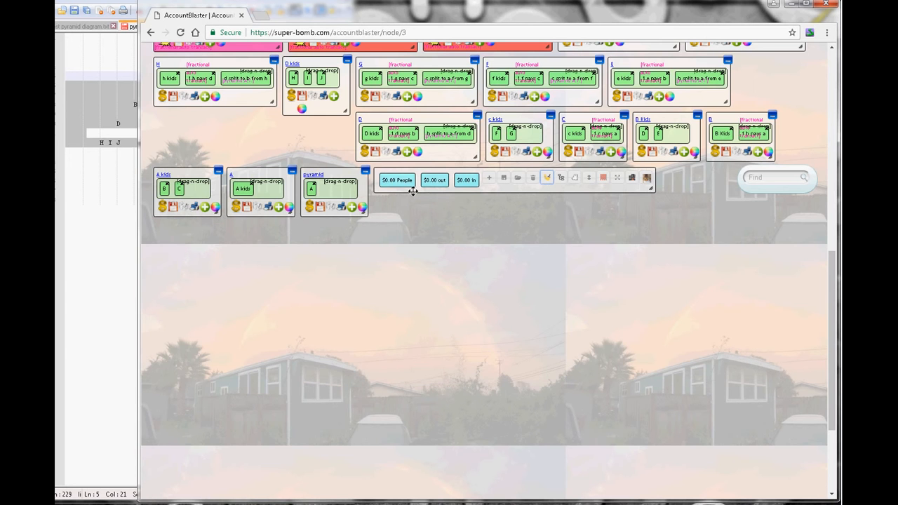
Open the out and in accounts in the empty workspace
click(449, 179)
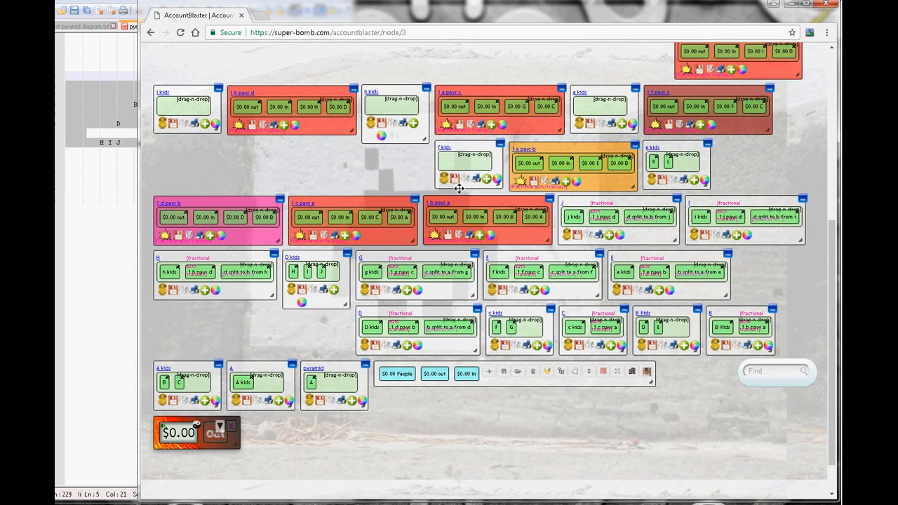
click(465, 373)
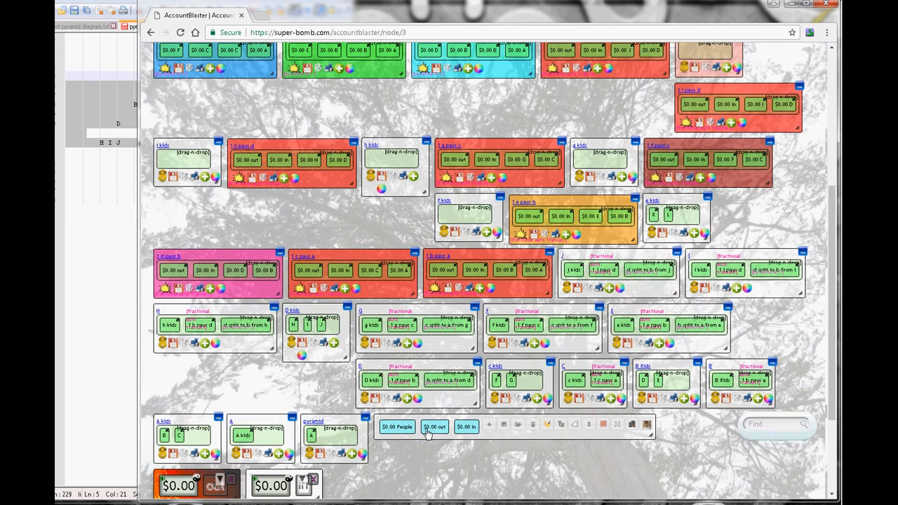
scroll(427, 431, up, 5)
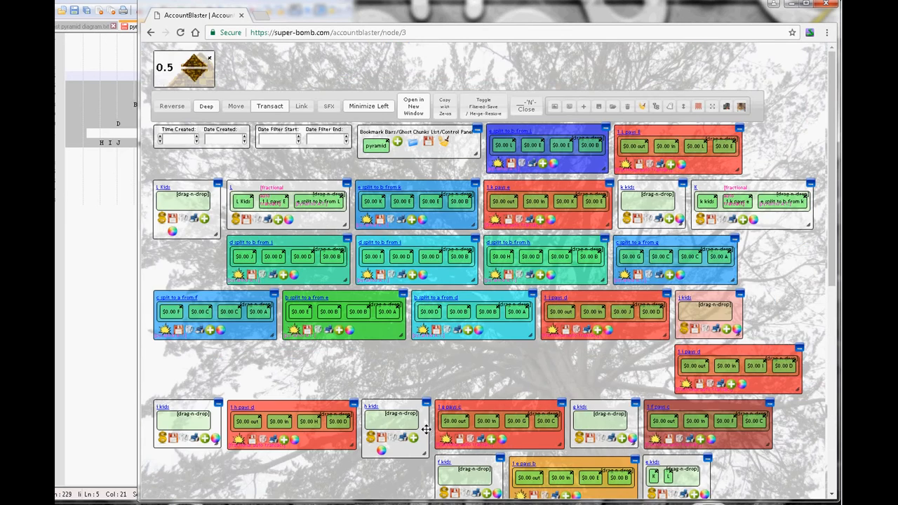
Trace the diagram in pyr 2.txt from L back to H and up through D and B to A
click(107, 263)
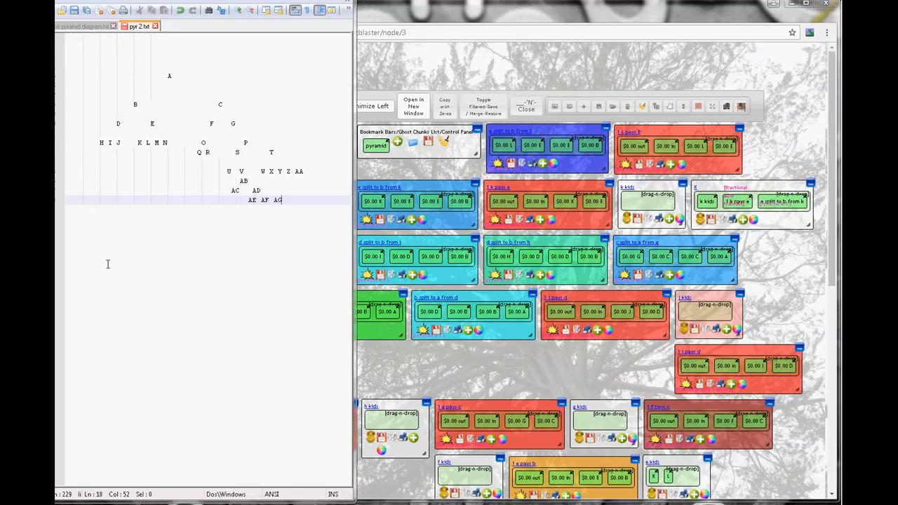
click(150, 142)
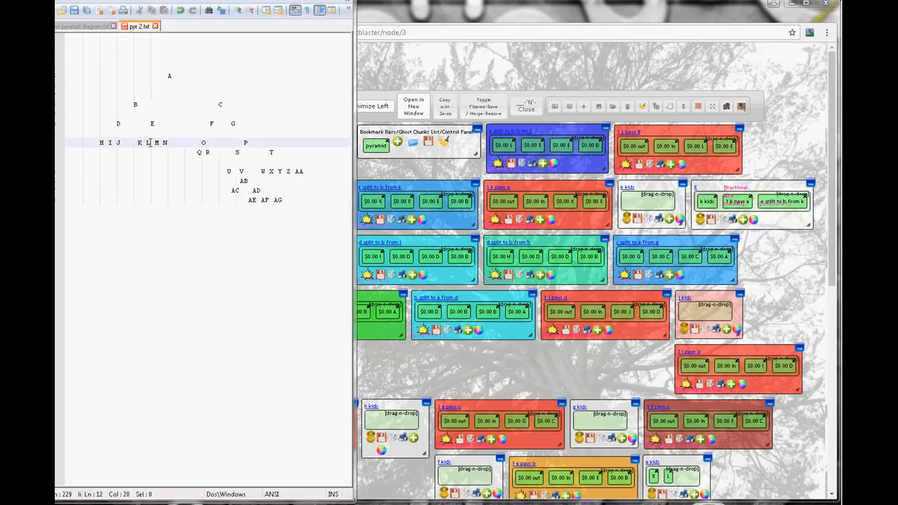
key(Left)
key(Left)
key(Left)
key(Left)
key(Left)
key(Left)
click(103, 142)
click(118, 124)
click(136, 104)
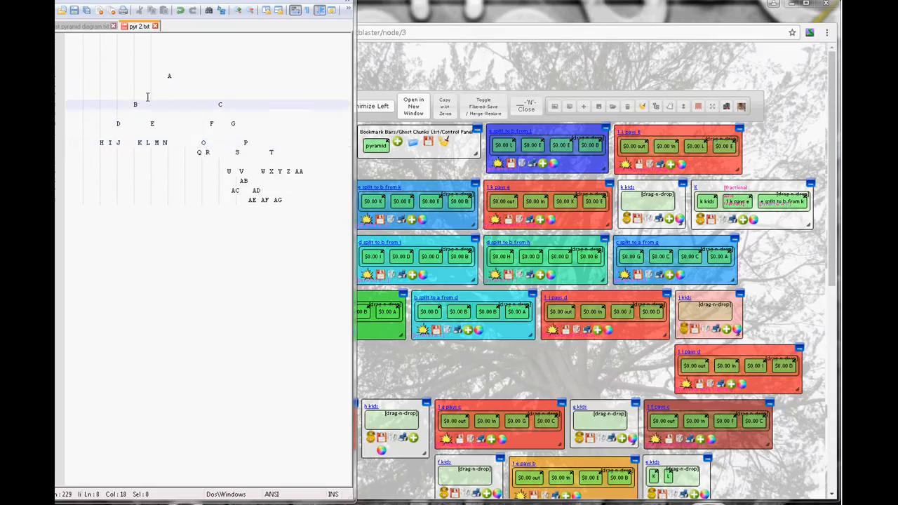
click(169, 75)
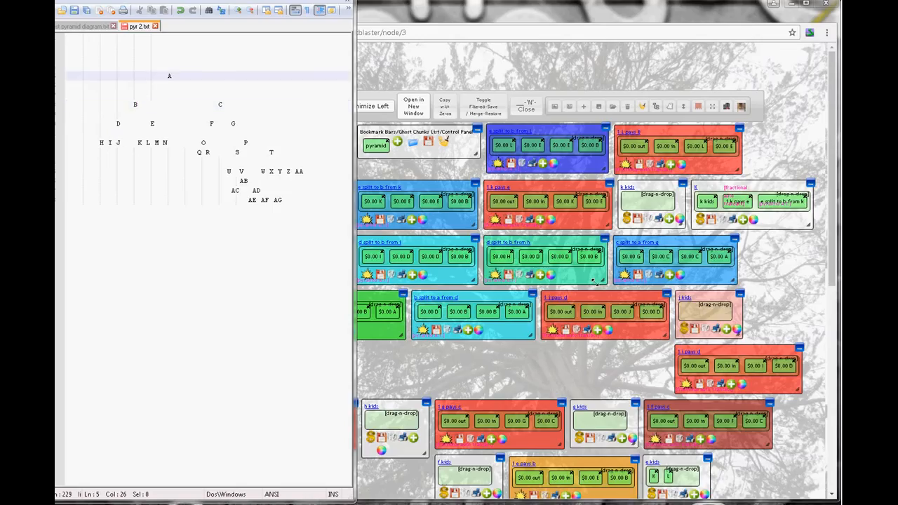
click(676, 129)
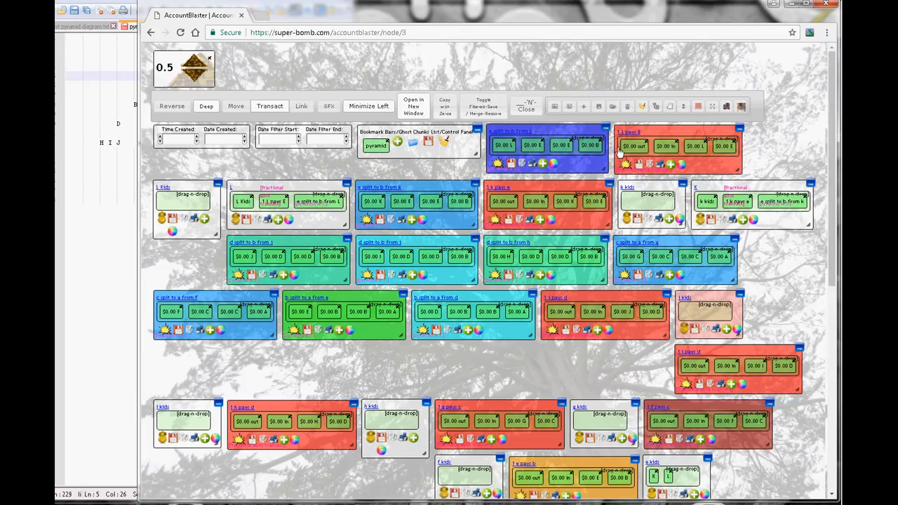
Compare L's upline to A in the pyr 2.txt diagram with the payment and split bars in AccountBlaster
click(124, 201)
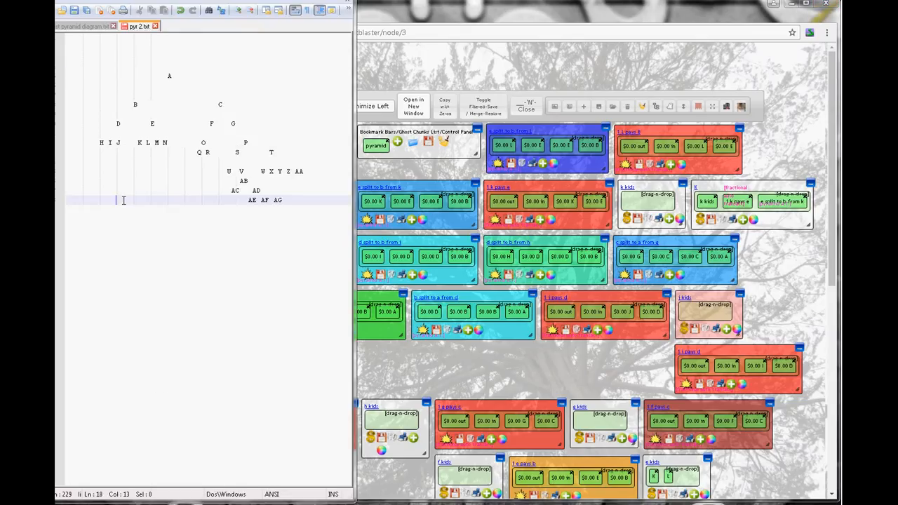
click(155, 132)
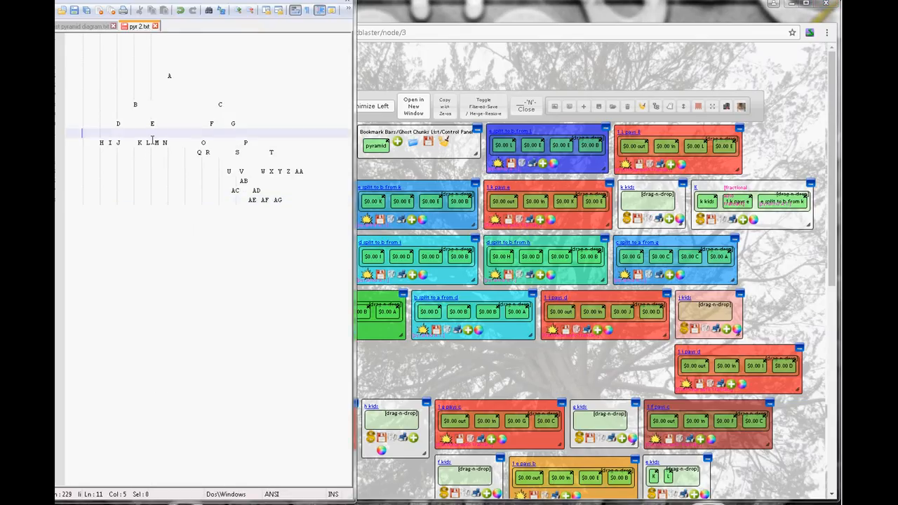
drag(150, 142, 152, 67)
click(134, 189)
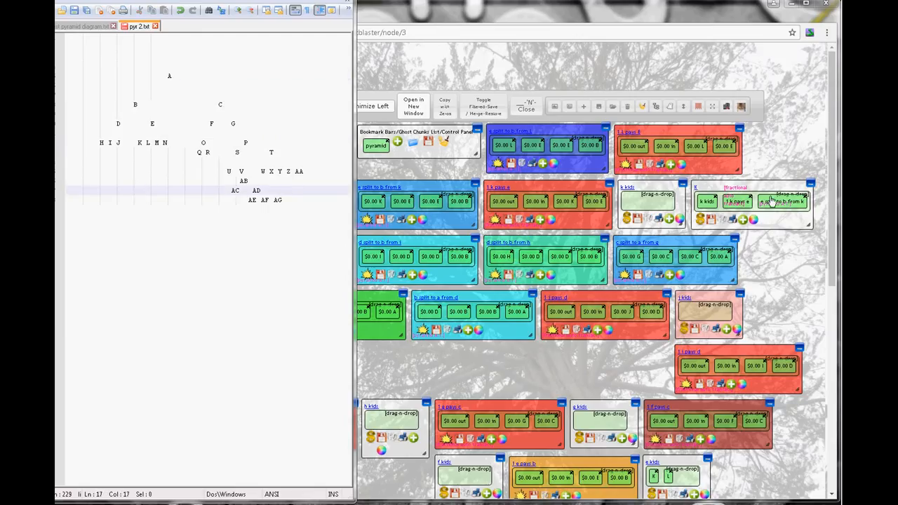
click(723, 171)
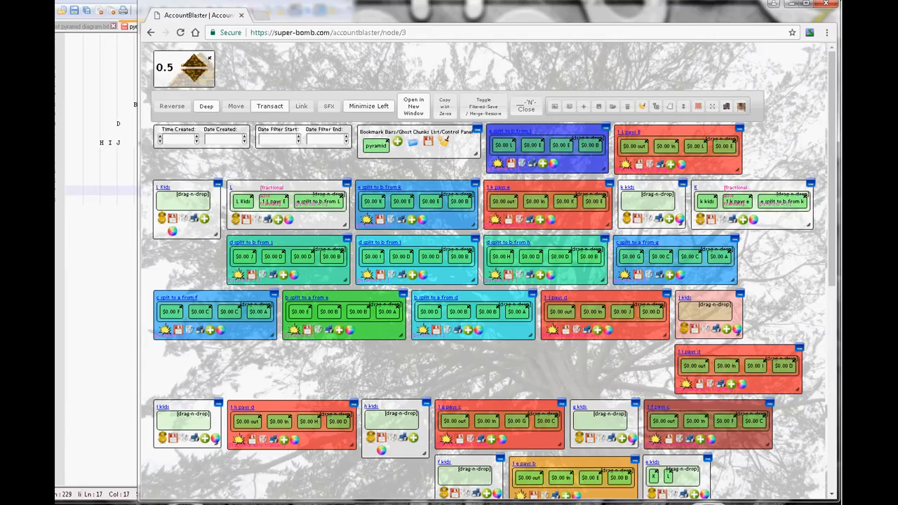
click(115, 235)
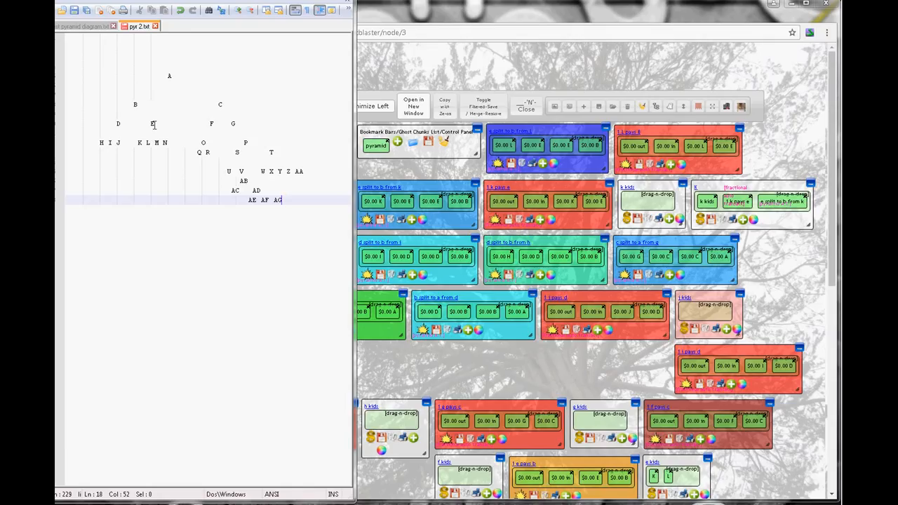
Switch to the AccountBlaster browser window and minimize the D kids and H boxes
click(412, 85)
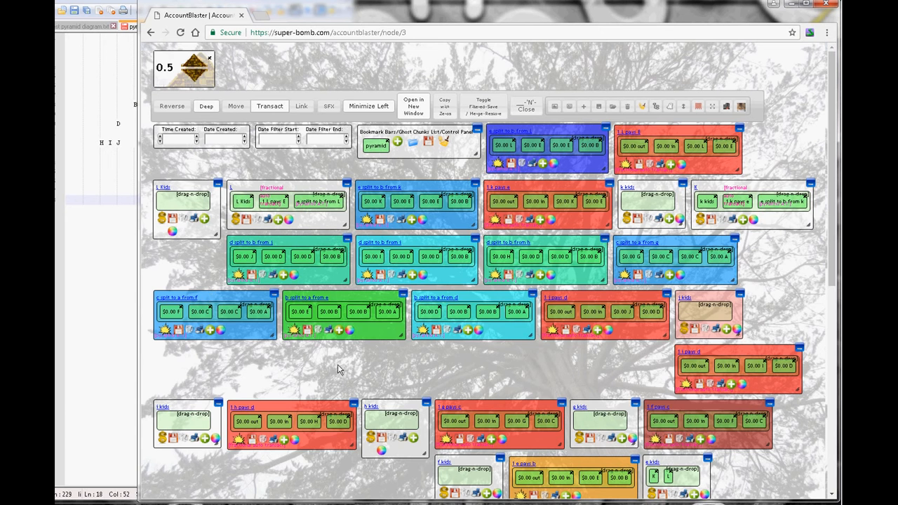
scroll(336, 387, down, 1)
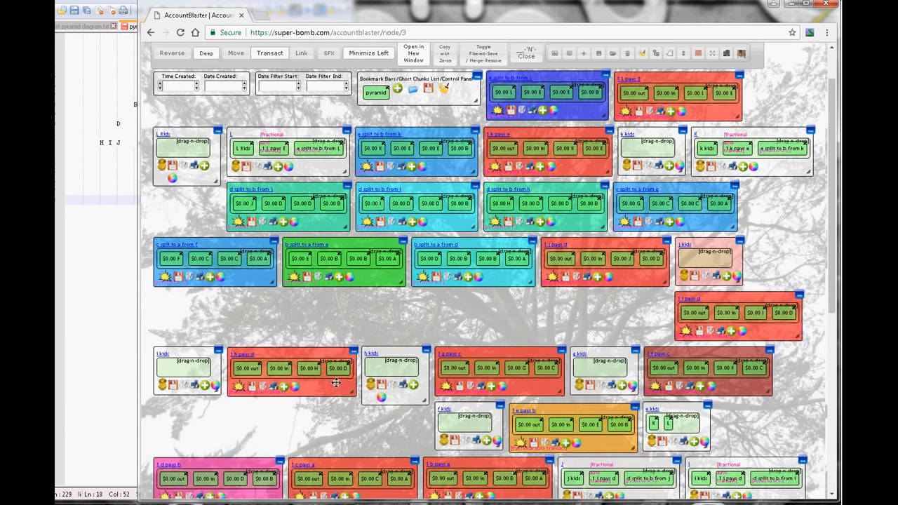
scroll(336, 382, down, 4)
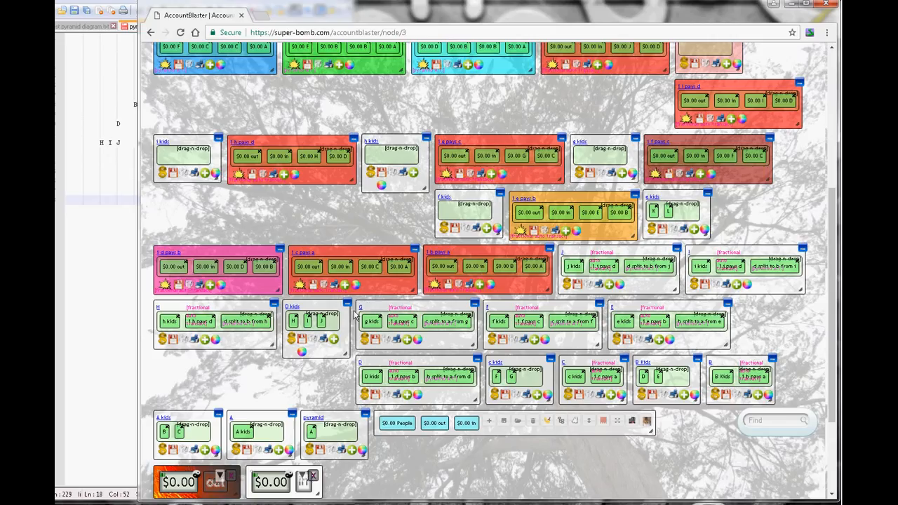
click(347, 303)
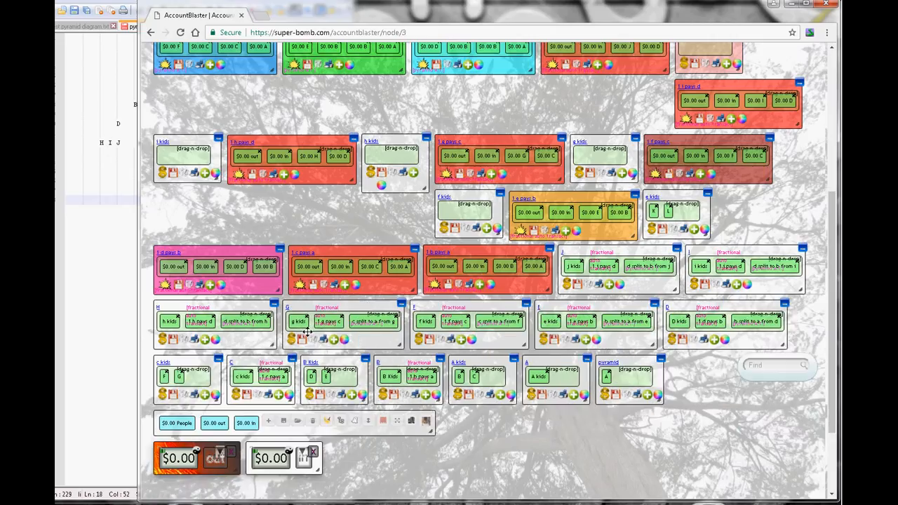
click(274, 305)
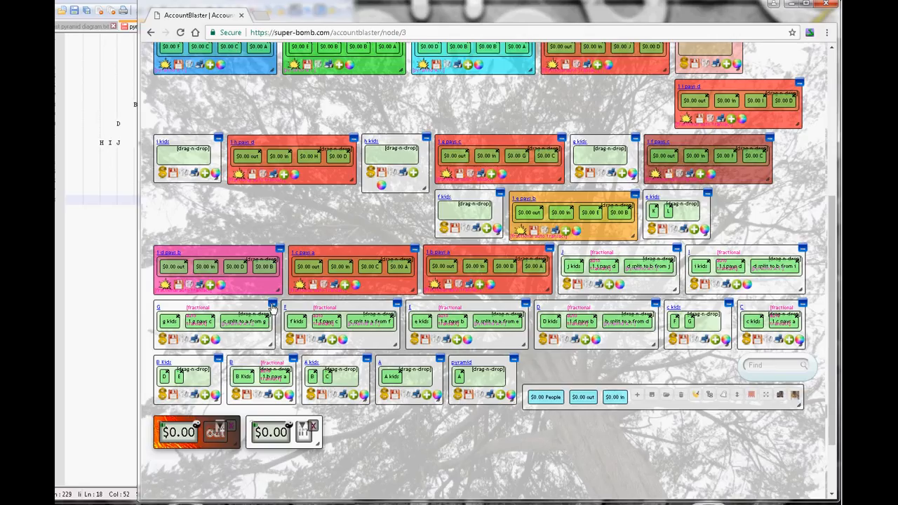
Minimize the i kids, h kids, g kids and f kids boxes
click(218, 138)
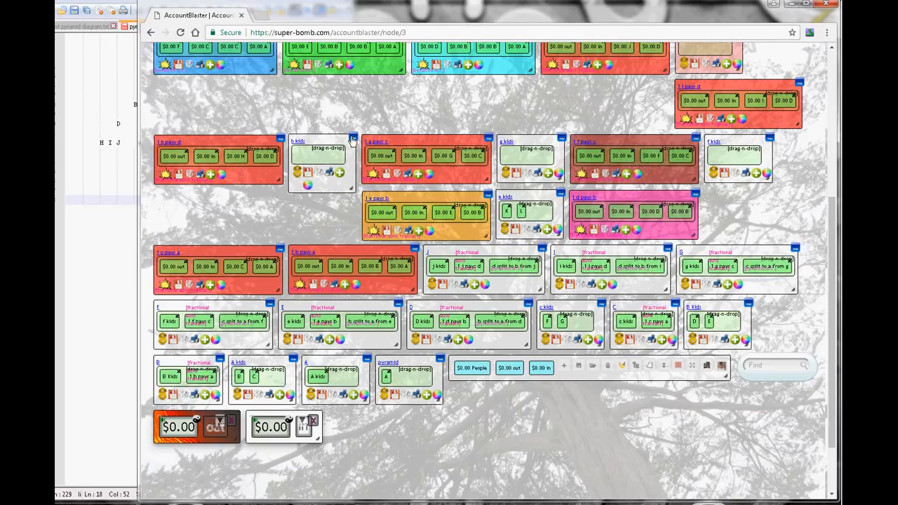
click(353, 137)
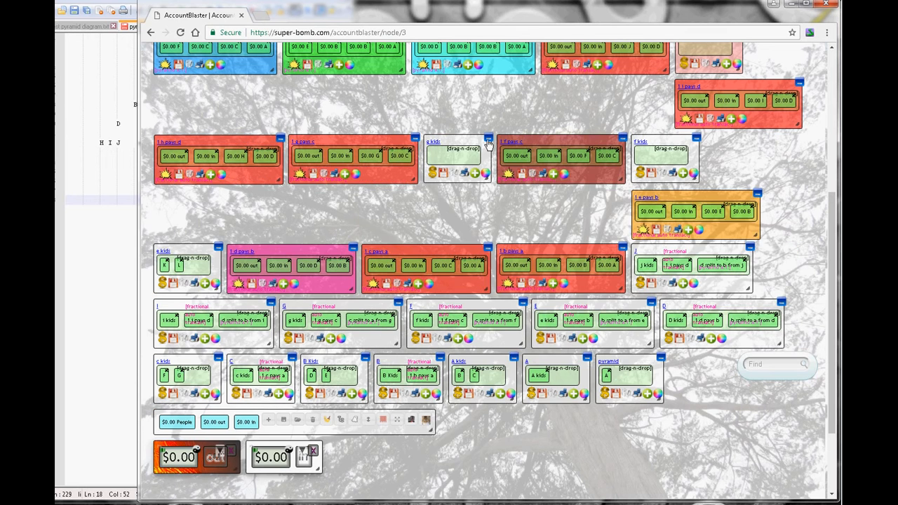
click(488, 139)
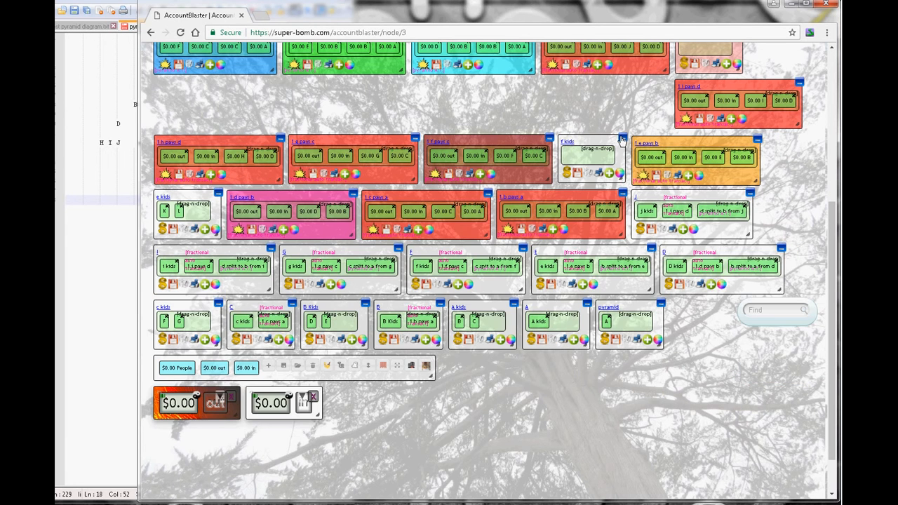
click(621, 138)
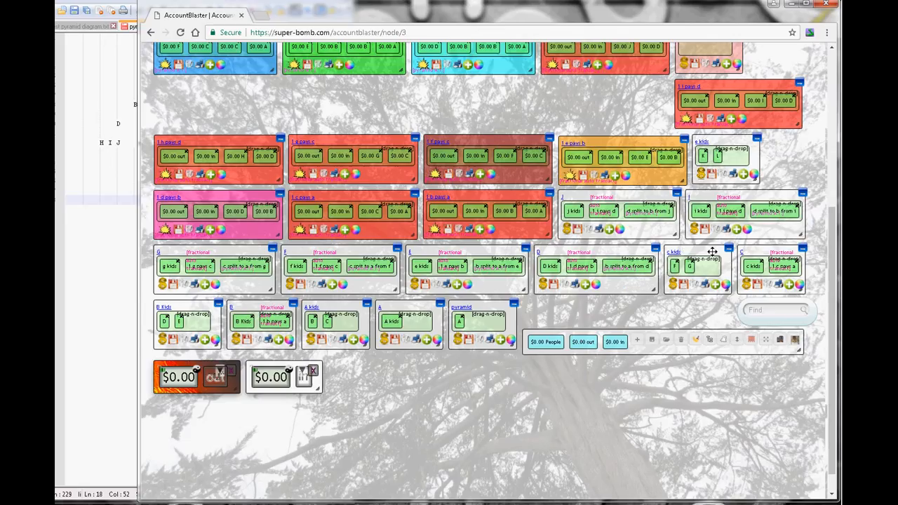
Minimize the e kids box and the J, G, I, F, E and D boxes
click(676, 195)
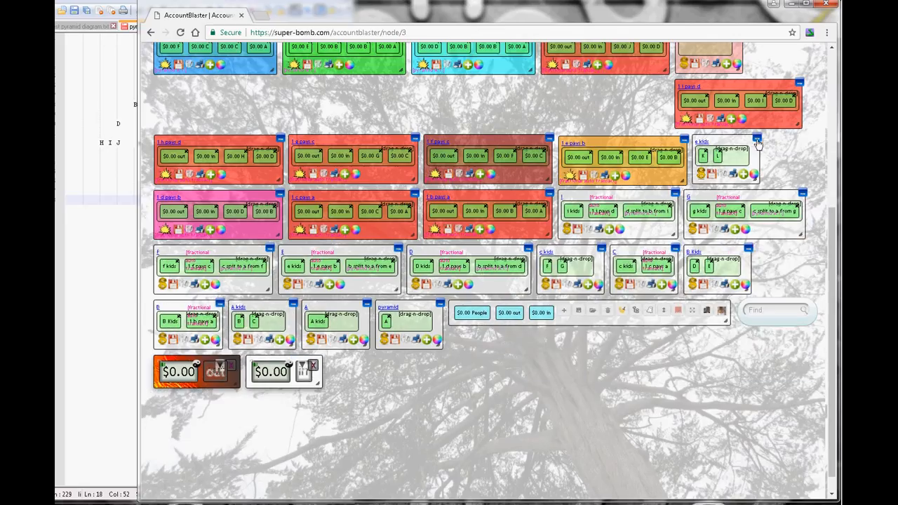
click(757, 140)
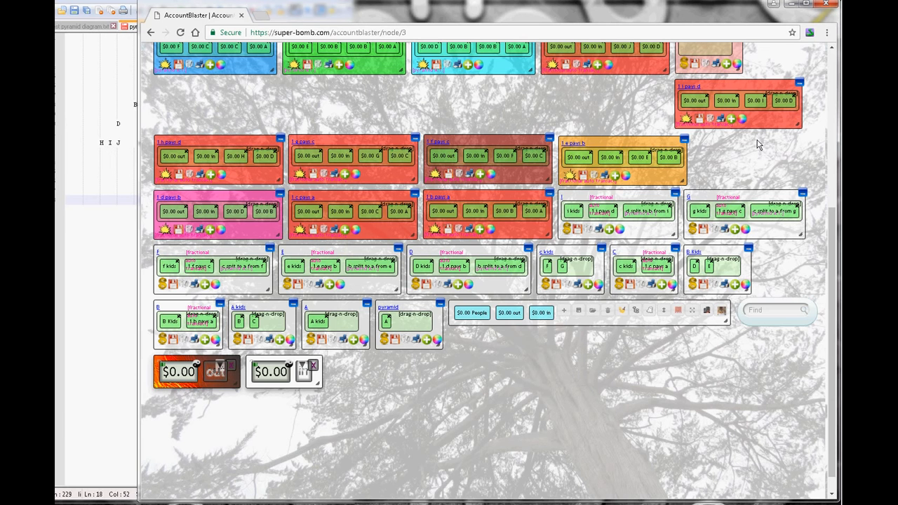
click(801, 194)
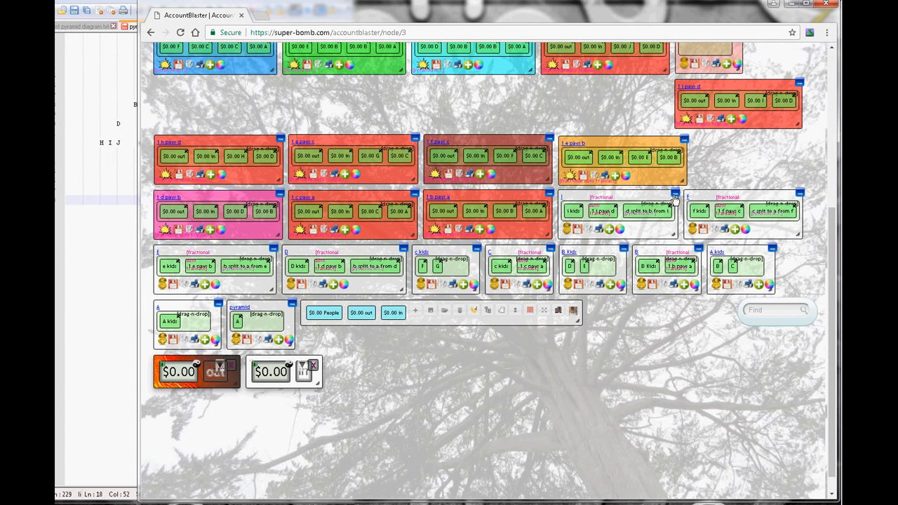
click(674, 194)
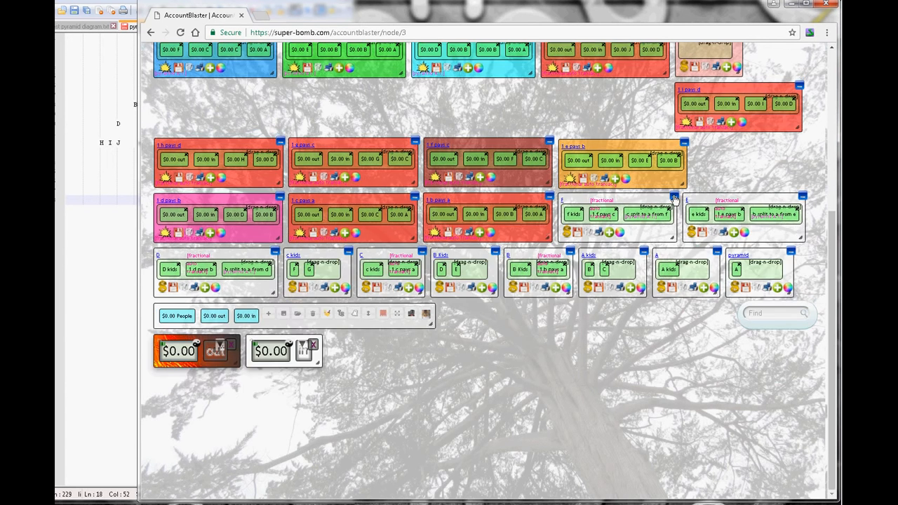
click(673, 196)
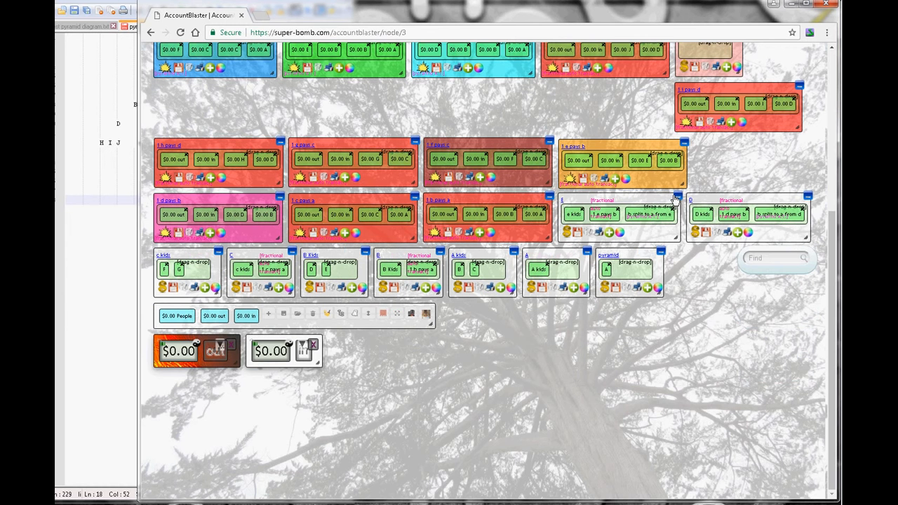
click(677, 196)
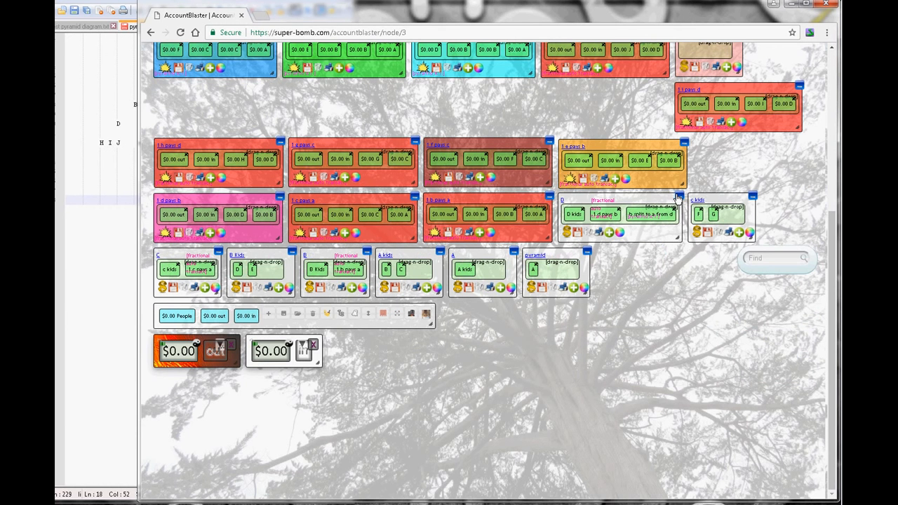
click(677, 196)
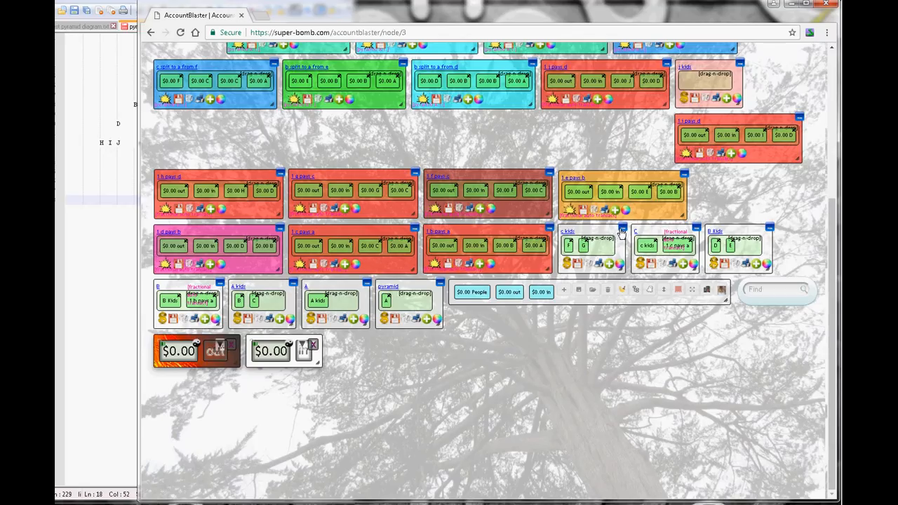
Minimize the c kids, C, B Kids, B, A kids, A and pyramid boxes
click(621, 231)
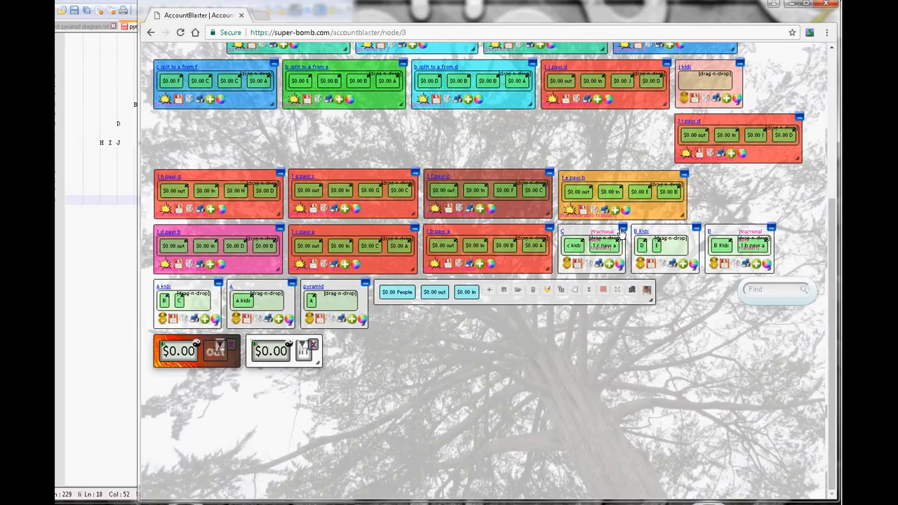
click(621, 231)
click(621, 231)
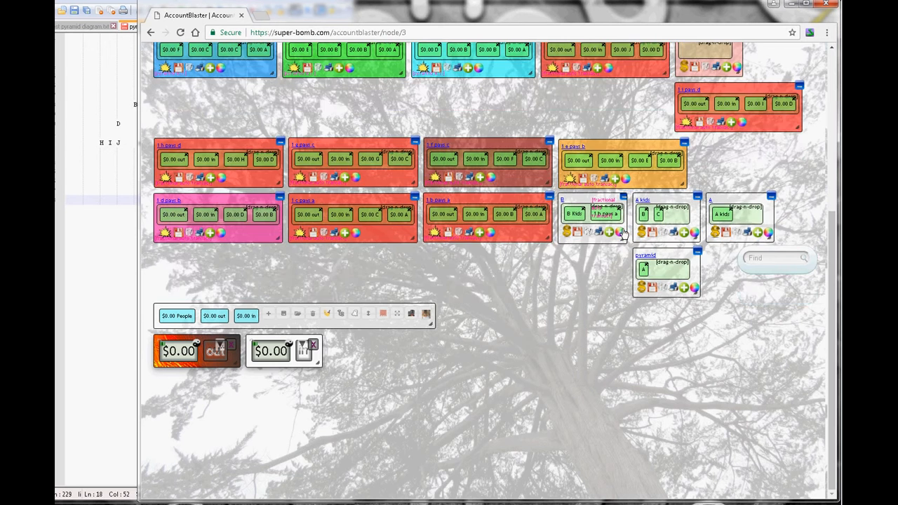
click(622, 231)
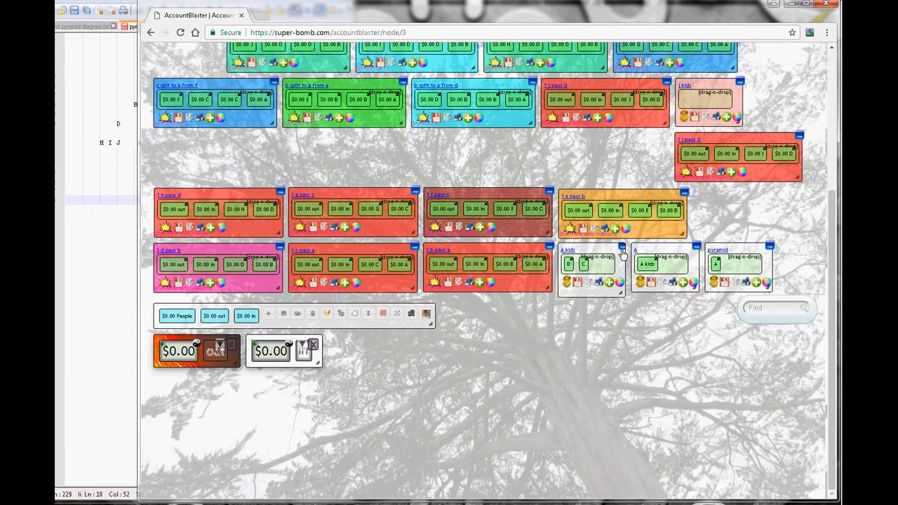
click(622, 251)
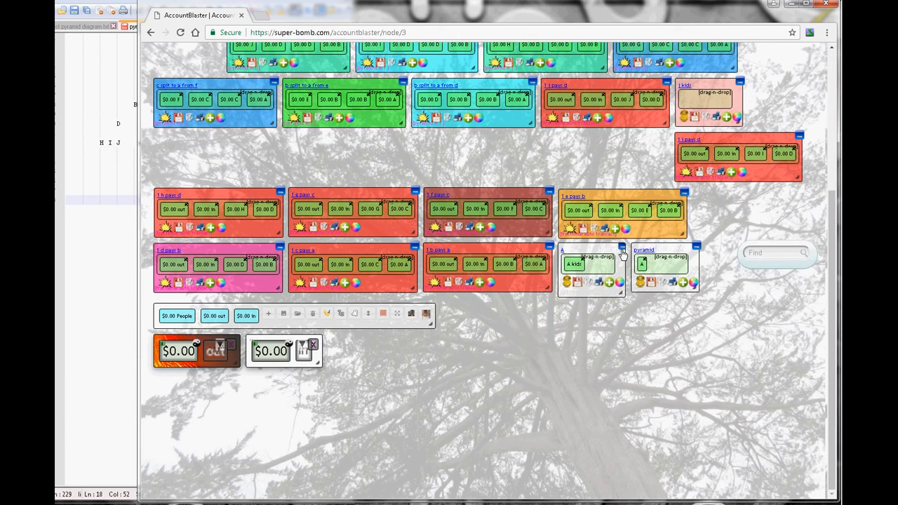
click(621, 248)
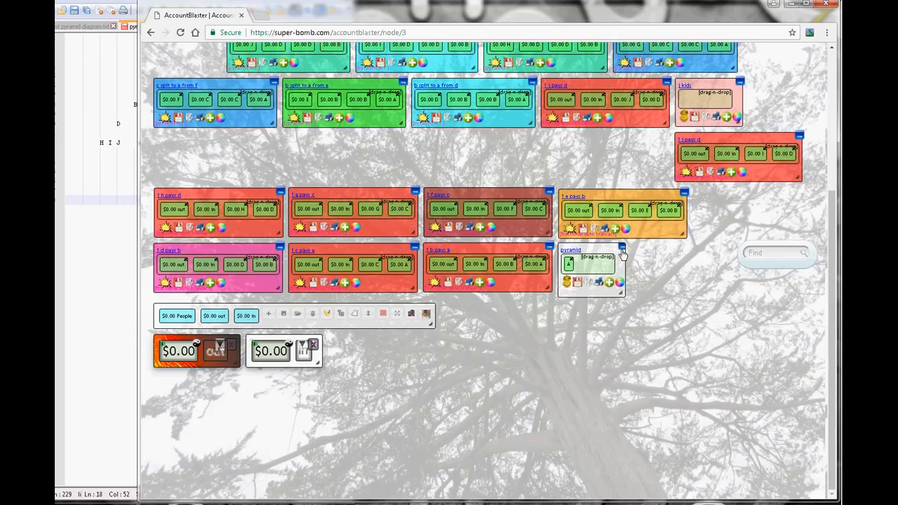
click(622, 251)
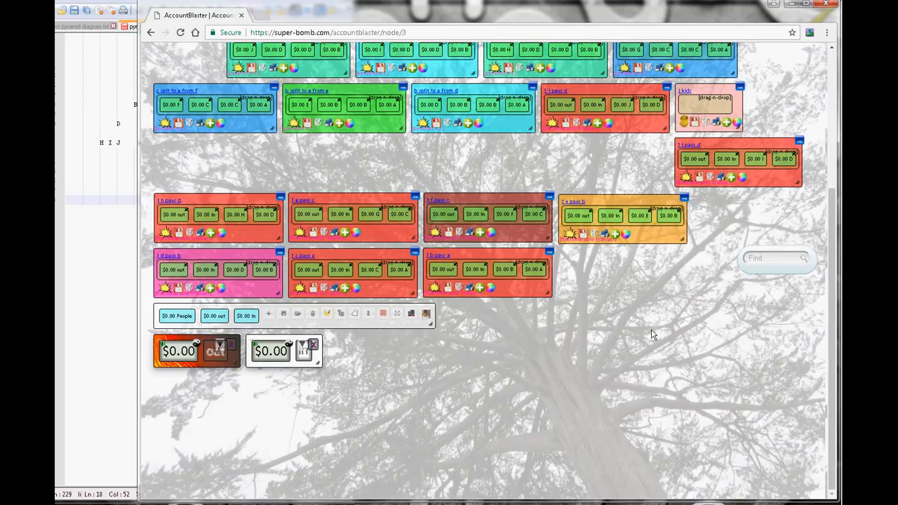
Minimize the k kids, K, L Kids, L and j kids boxes and the Bookmark Bars/Ghost Chunks List control panel
scroll(651, 336, up, 2)
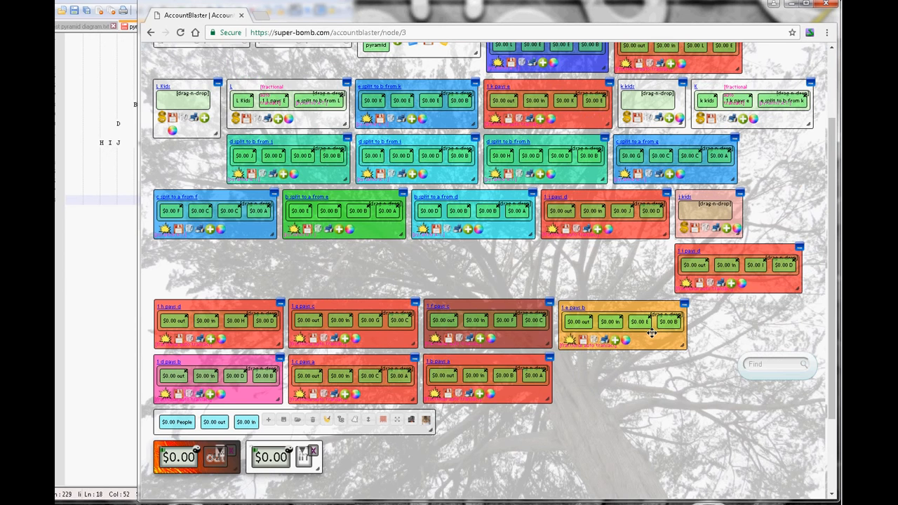
scroll(652, 333, up, 2)
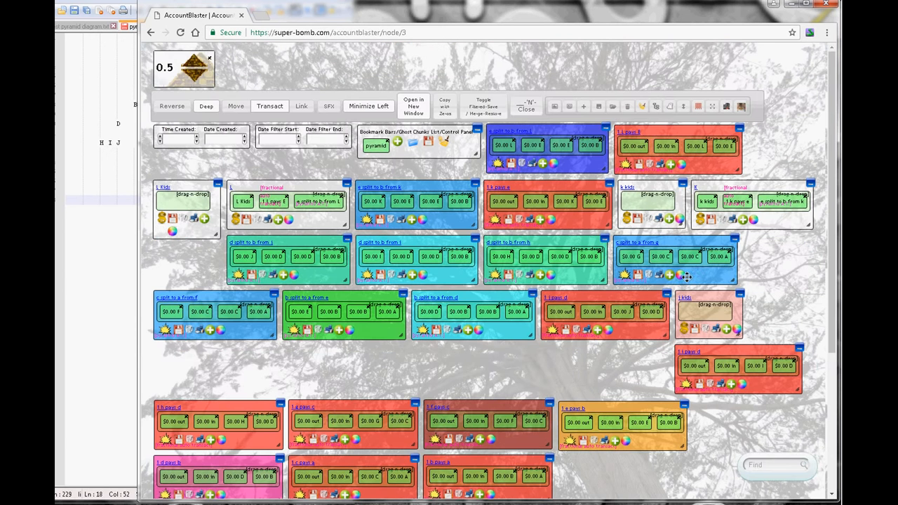
click(683, 185)
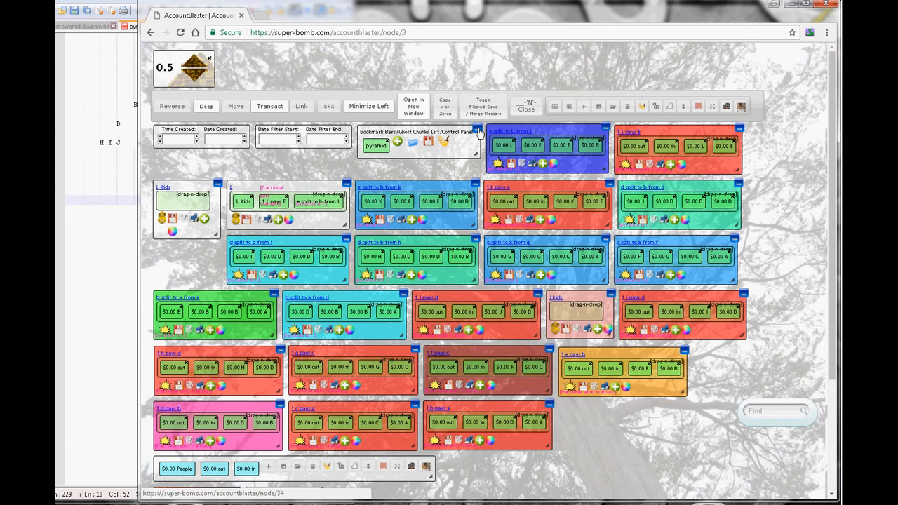
click(477, 130)
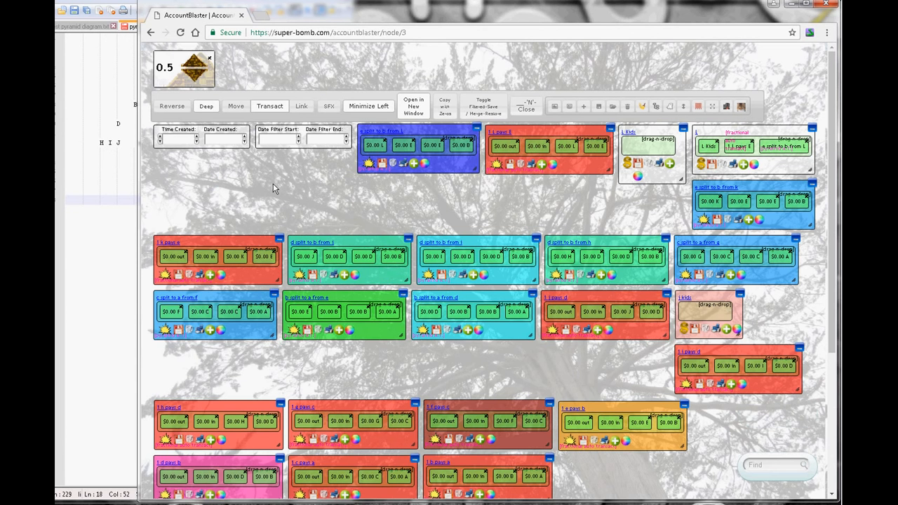
click(682, 128)
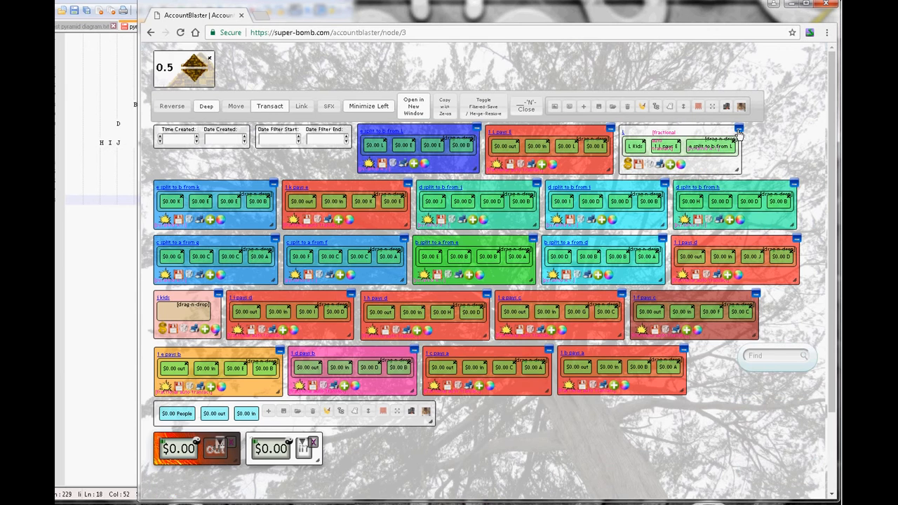
click(738, 129)
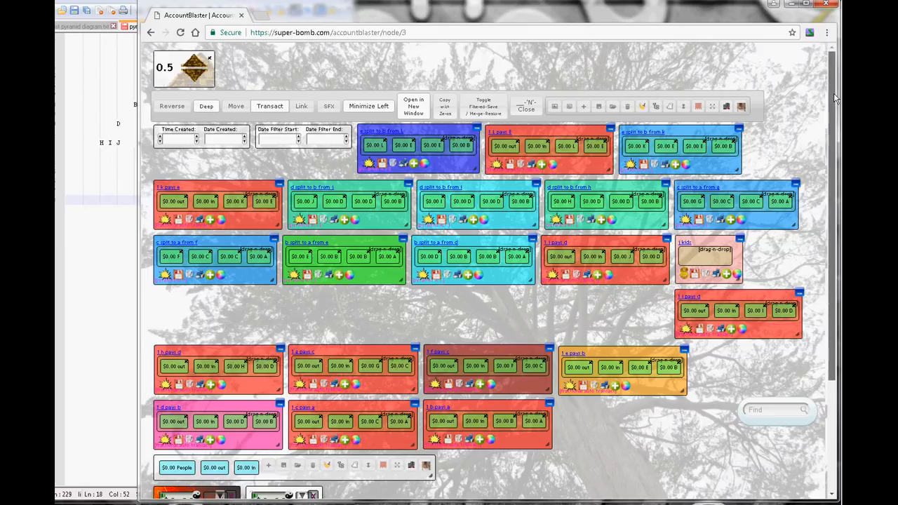
click(738, 241)
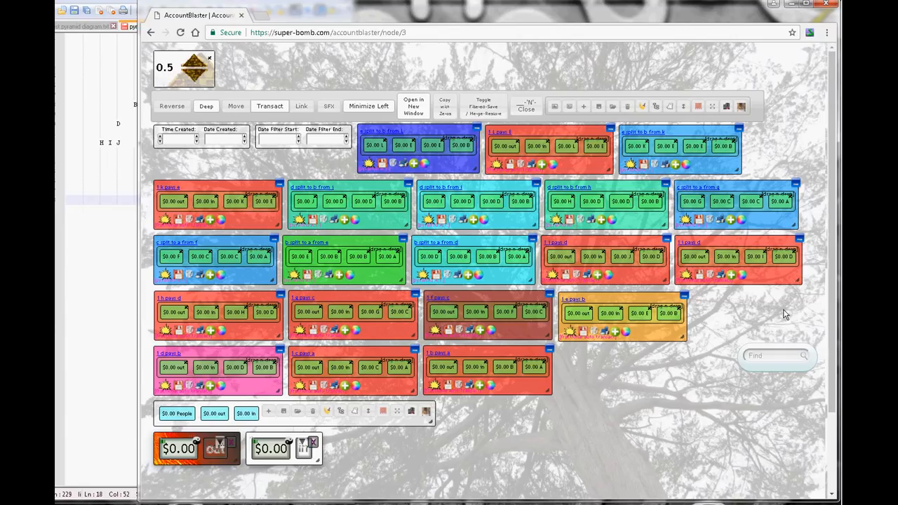
Recolor the "1 e pays b" and "1 d pays b" transaction boxes dark red to match "1 f pays c"
click(625, 332)
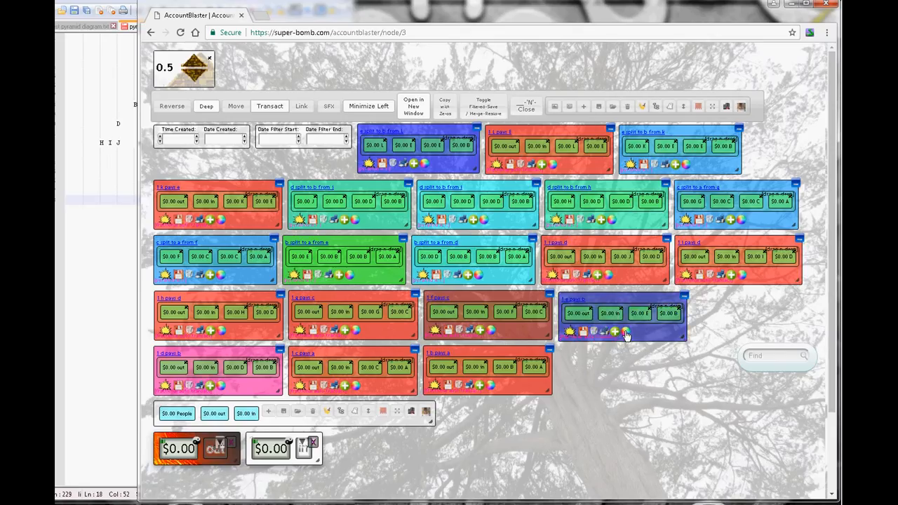
click(626, 333)
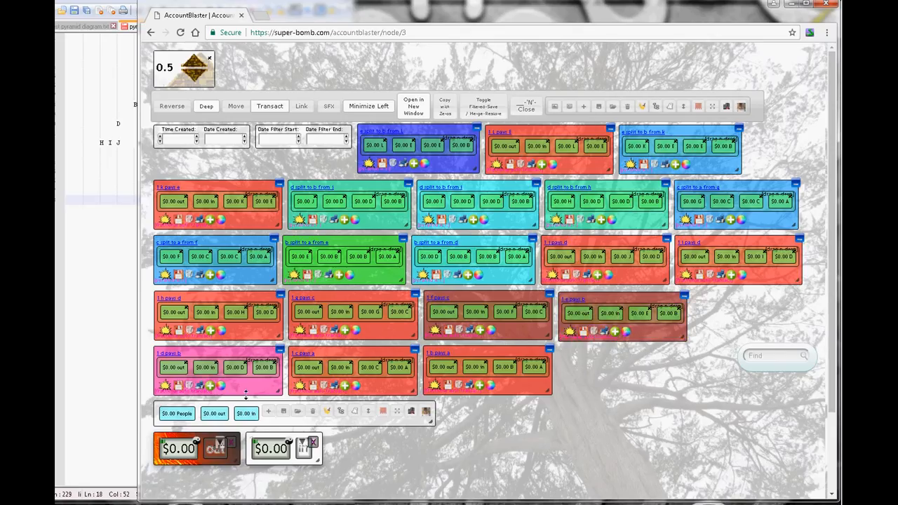
click(220, 385)
click(220, 386)
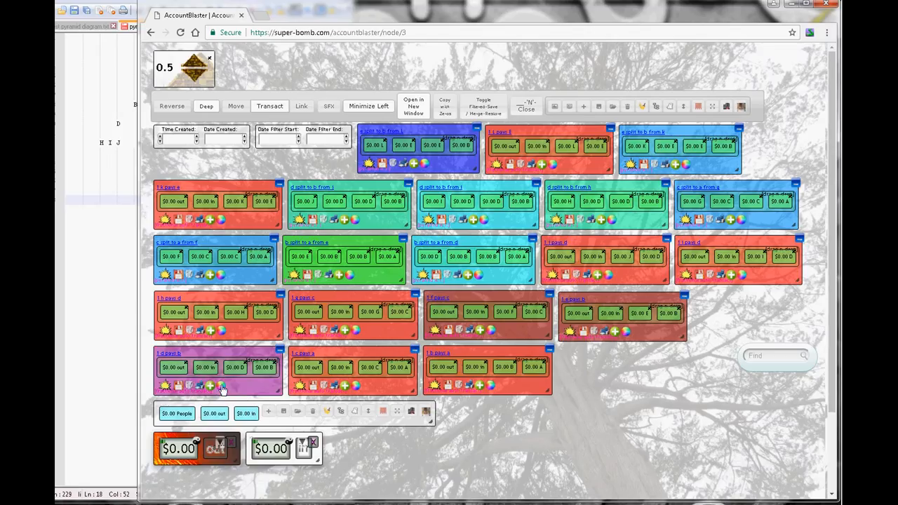
click(220, 385)
click(220, 386)
click(221, 386)
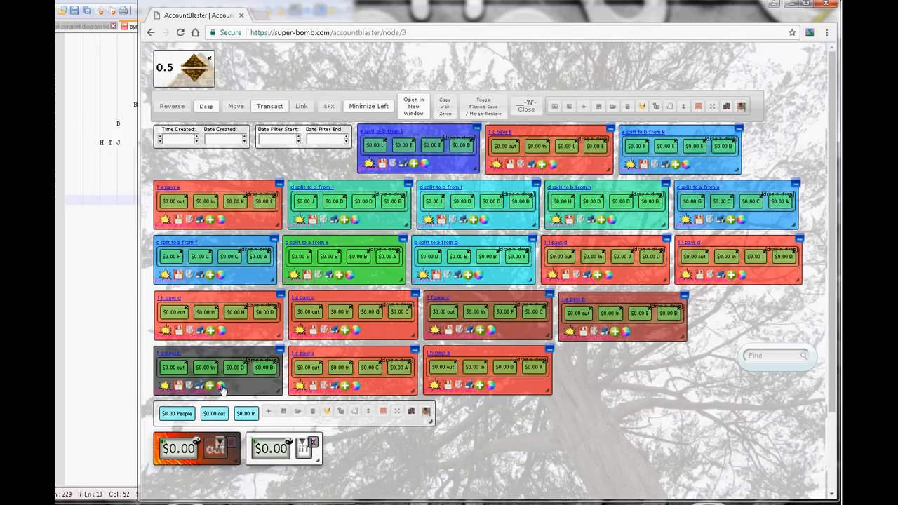
click(220, 385)
click(220, 386)
click(220, 386)
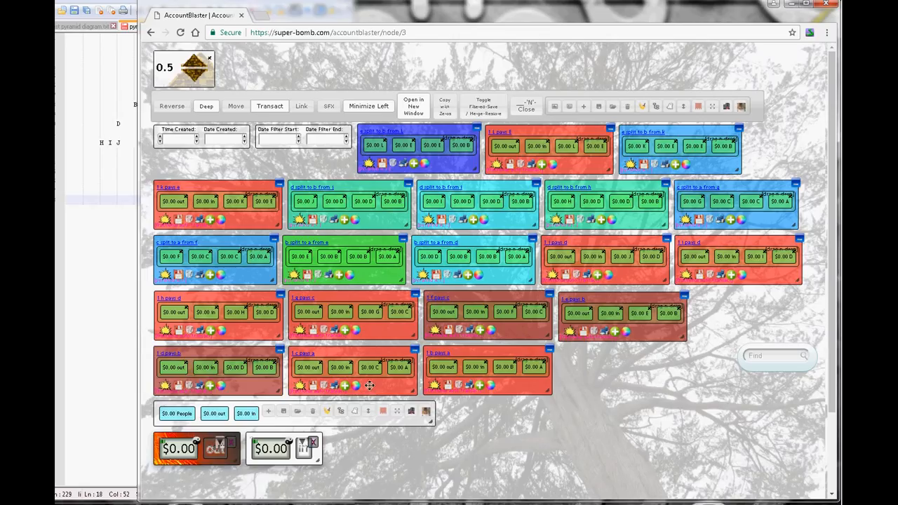
Save the account setup to the Desktop as "People, A, B, +more (3).json"
click(284, 417)
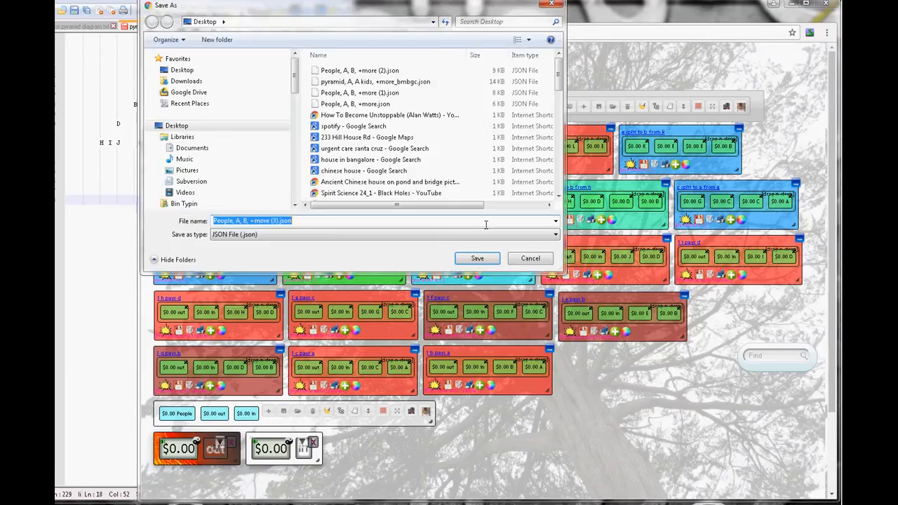
click(473, 254)
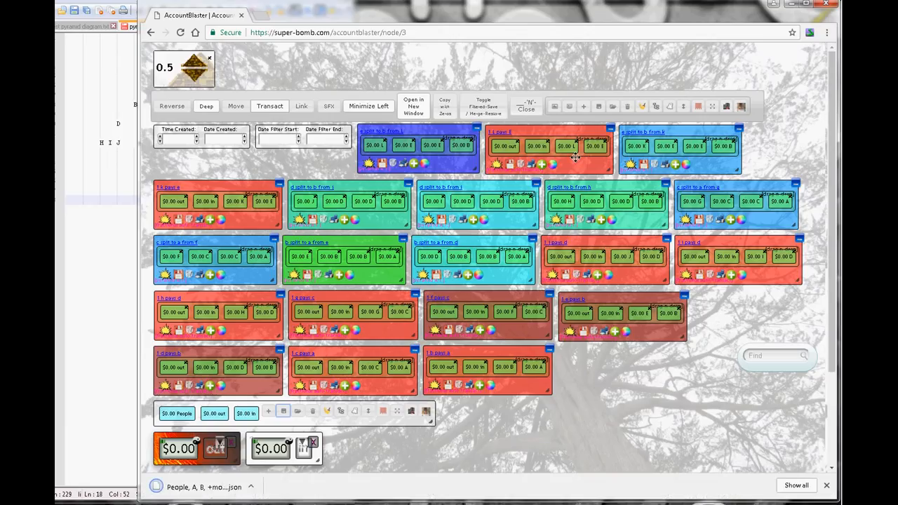
Recolor the "e split to b from L" box light blue and the "d split to b from j" box cyan to match their neighbouring split boxes
click(424, 164)
click(424, 164)
click(425, 164)
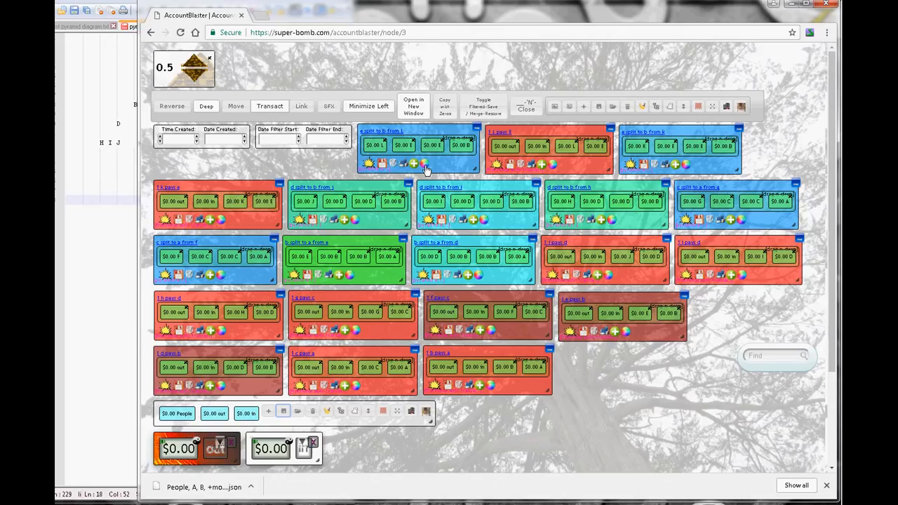
click(354, 220)
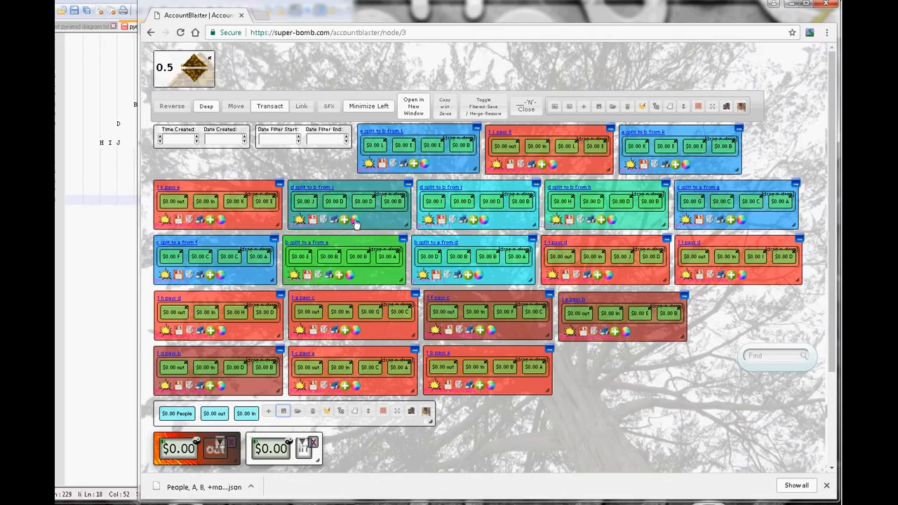
click(354, 220)
click(354, 219)
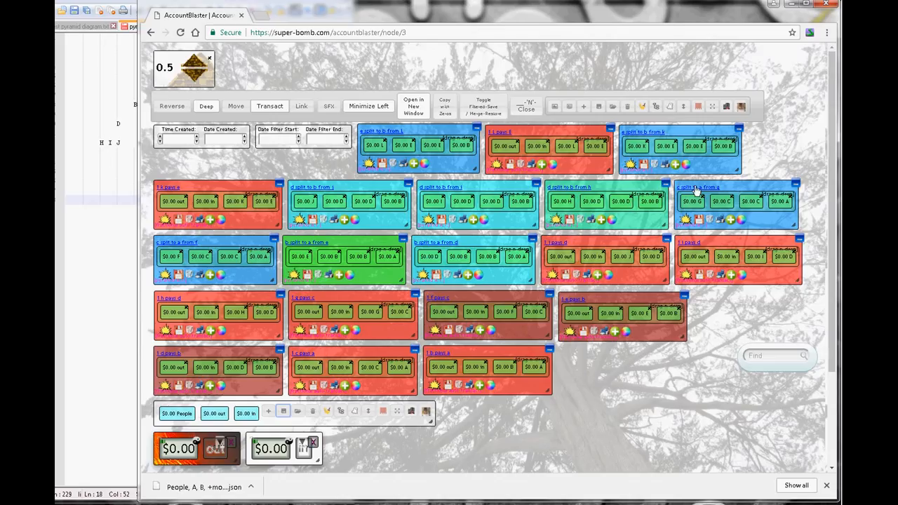
Reopen the Bookmark Bars/Ghost Chunks List control panel and save the bookmark bars to a JSON file on the Desktop
click(671, 111)
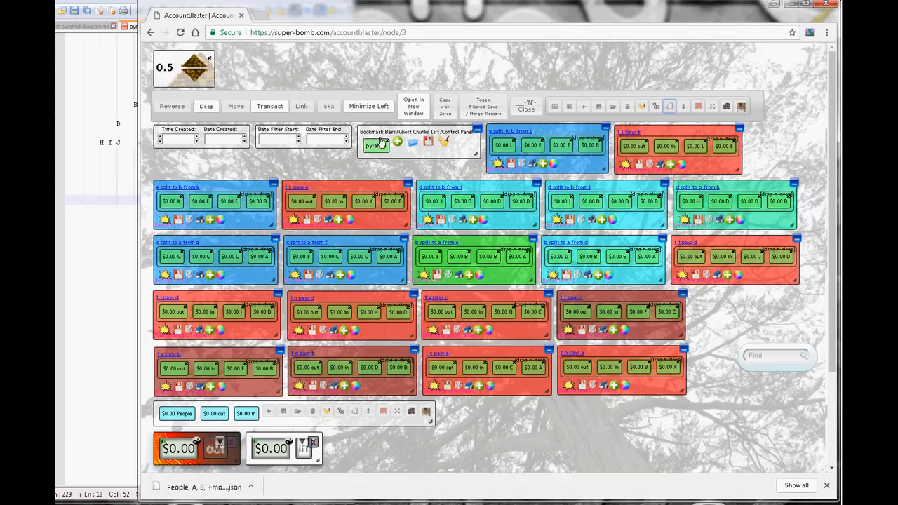
click(429, 145)
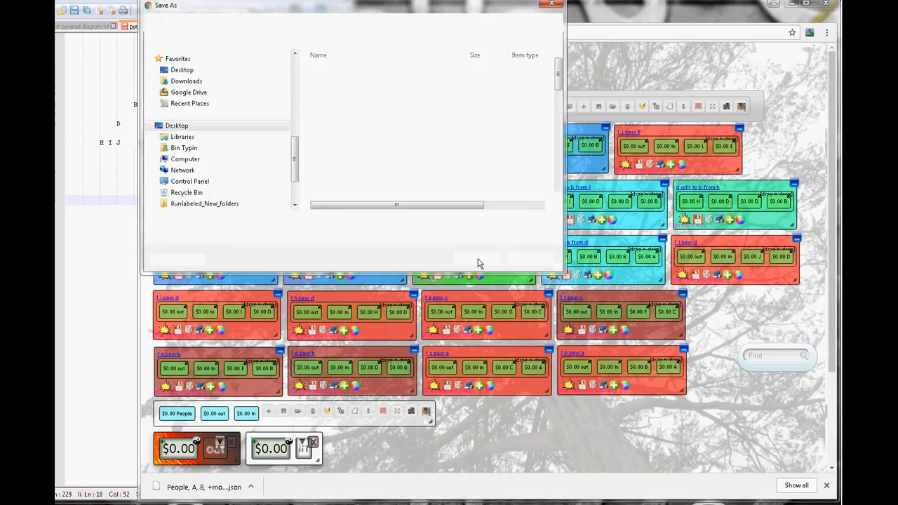
click(477, 259)
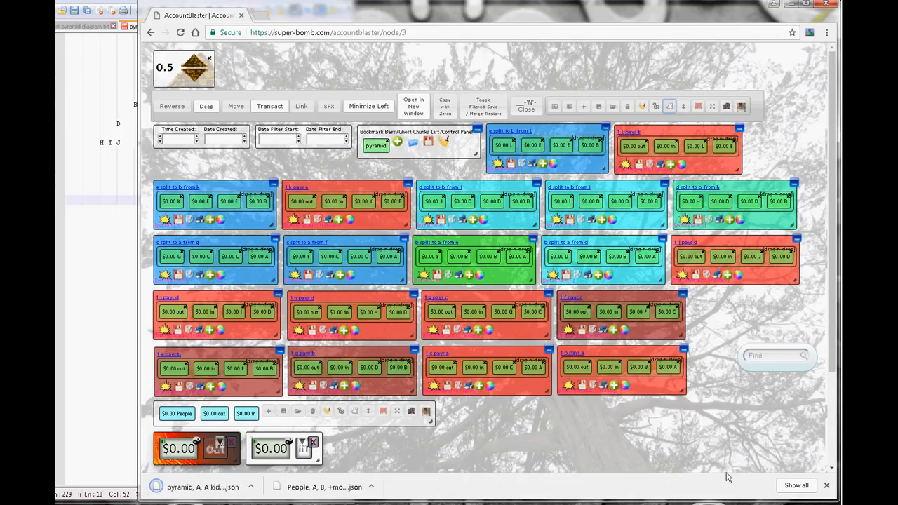
click(826, 487)
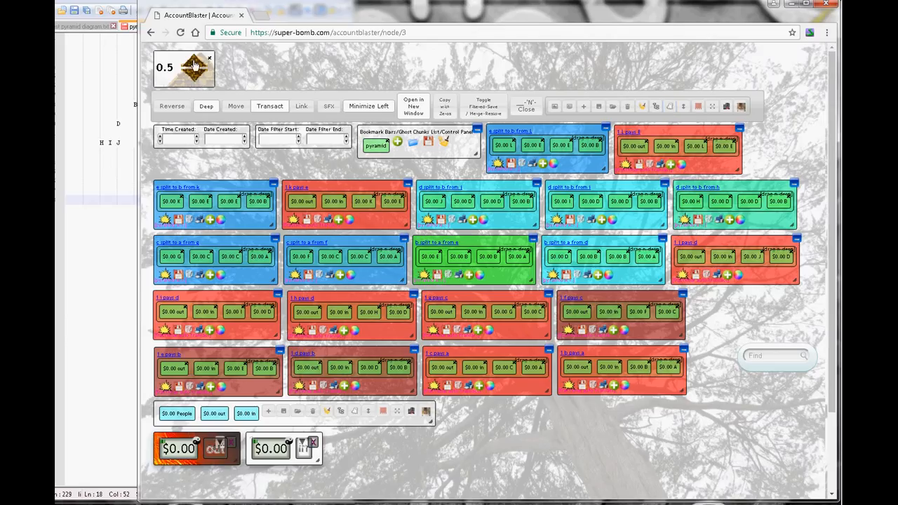
mouse_move(170, 453)
mouse_down()
mouse_move(247, 453)
mouse_move(178, 453)
mouse_up()
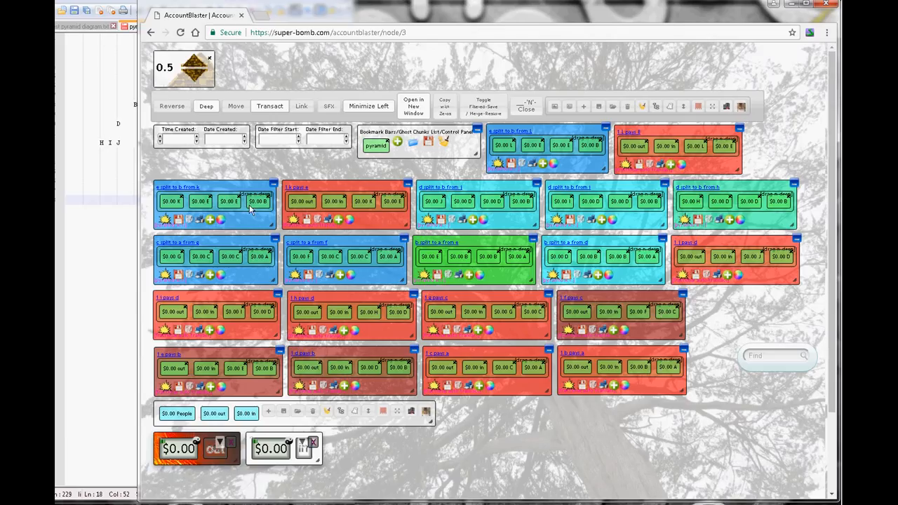
click(194, 67)
click(194, 66)
Switch to the spreadsheet, widen its window to examine the pyramid payment layout, and return to AccountBlaster
key(alt+Tab)
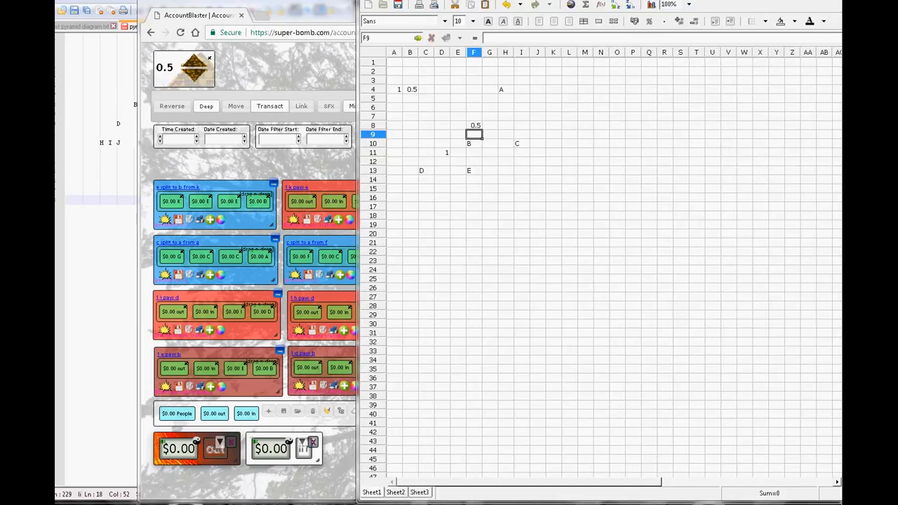
drag(359, 203, 184, 196)
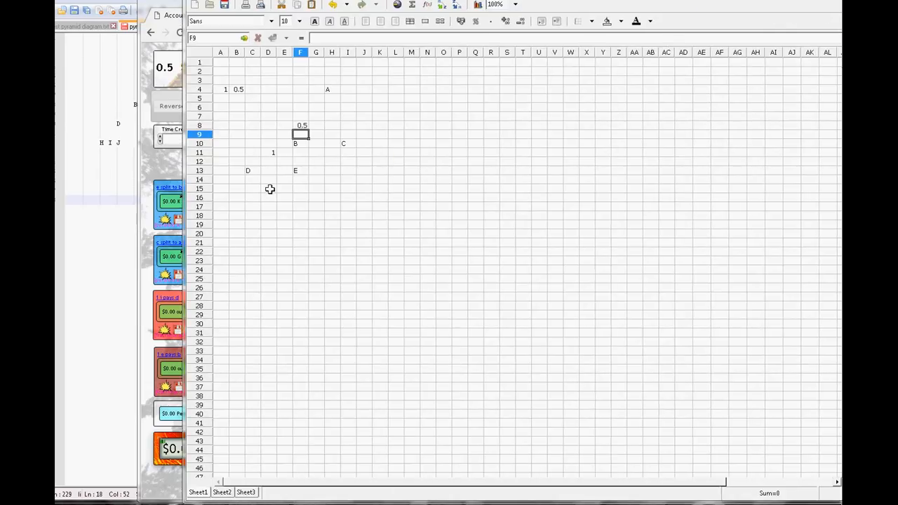
click(266, 186)
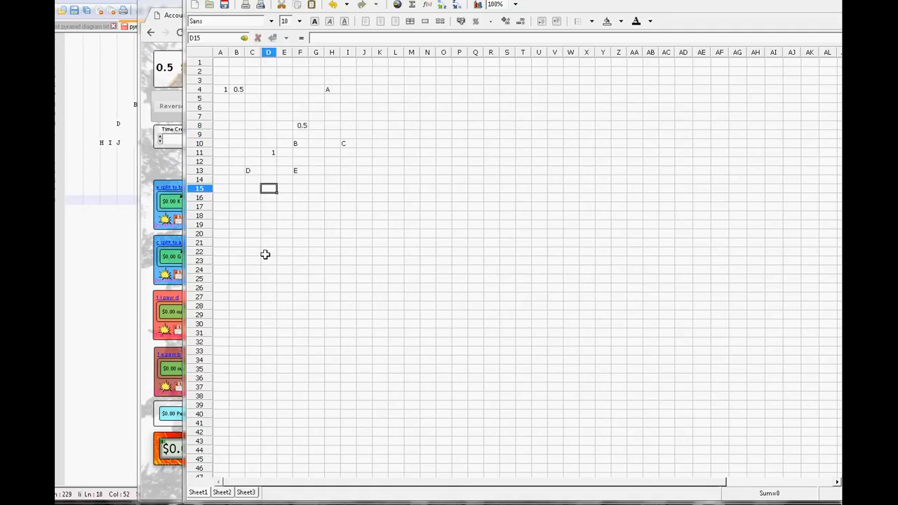
key(alt+Tab)
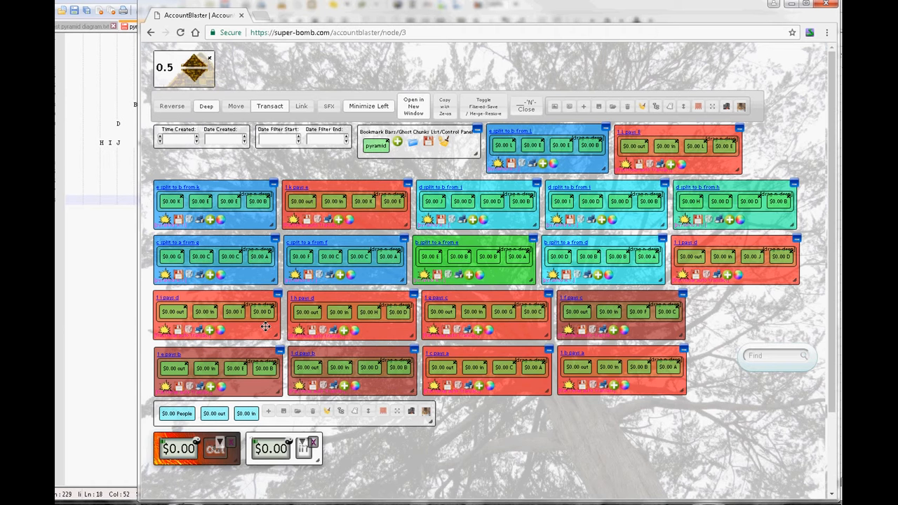
Transfer $1 from the out account to the in account, keeping the suggested name, description and Cash category
drag(176, 447, 264, 447)
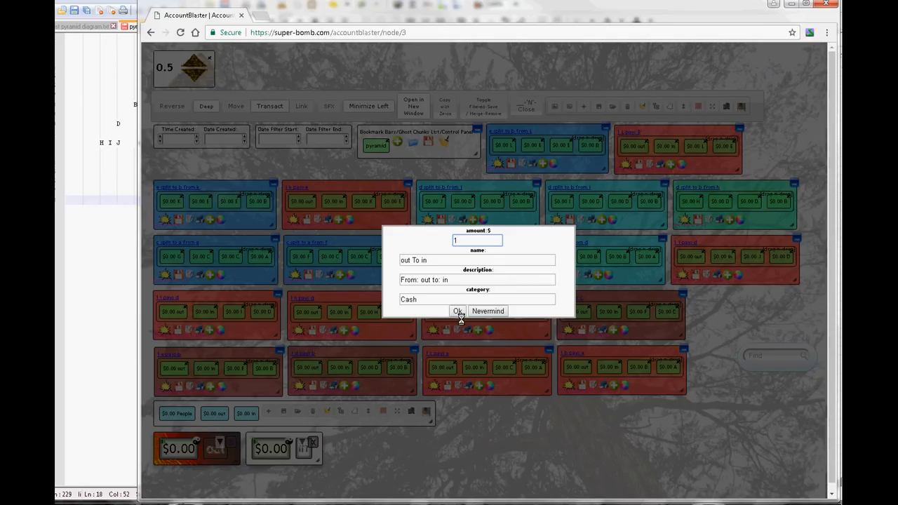
text(1)
click(457, 312)
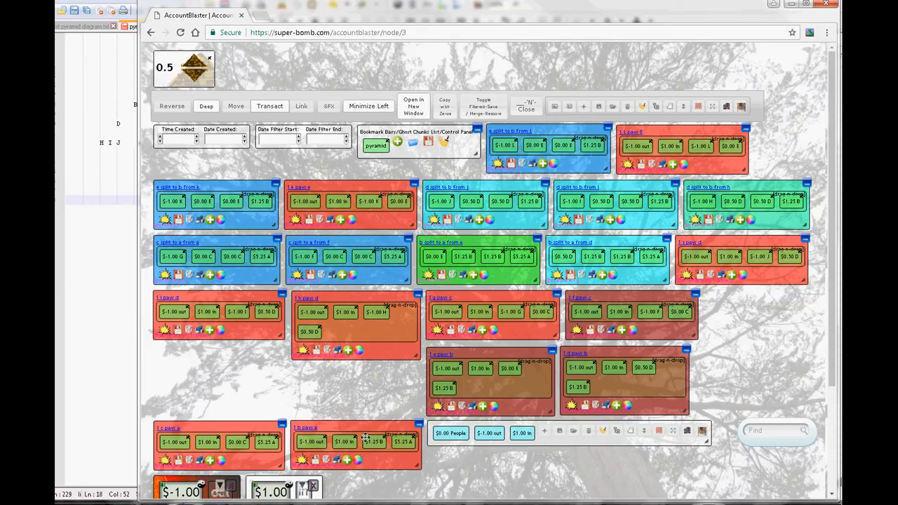
Open the People account and expand its details
click(449, 433)
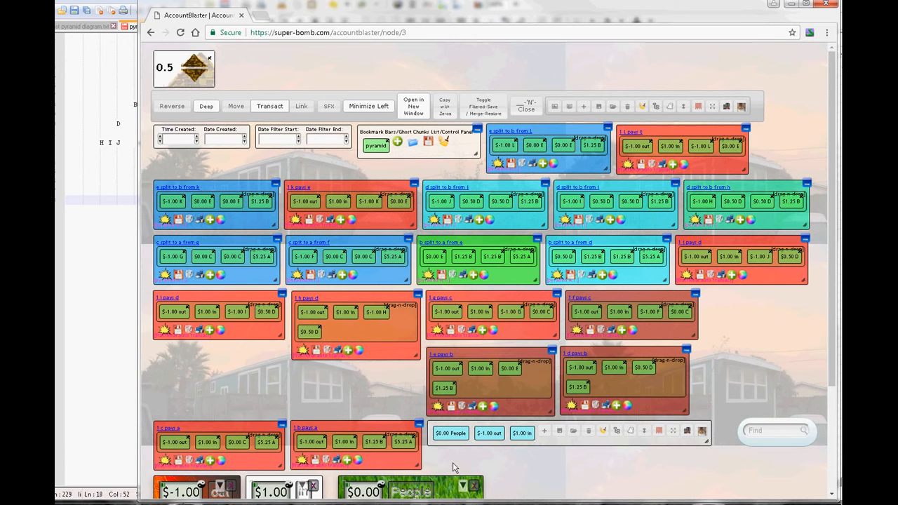
scroll(452, 468, down, 3)
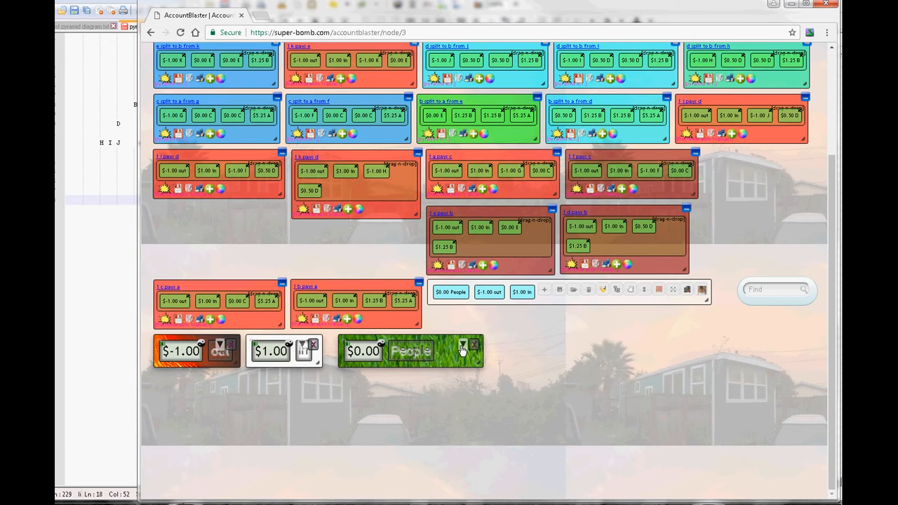
click(463, 346)
Switch the account opening mode from Minimize Left to Open Minimized
scroll(462, 348, up, 3)
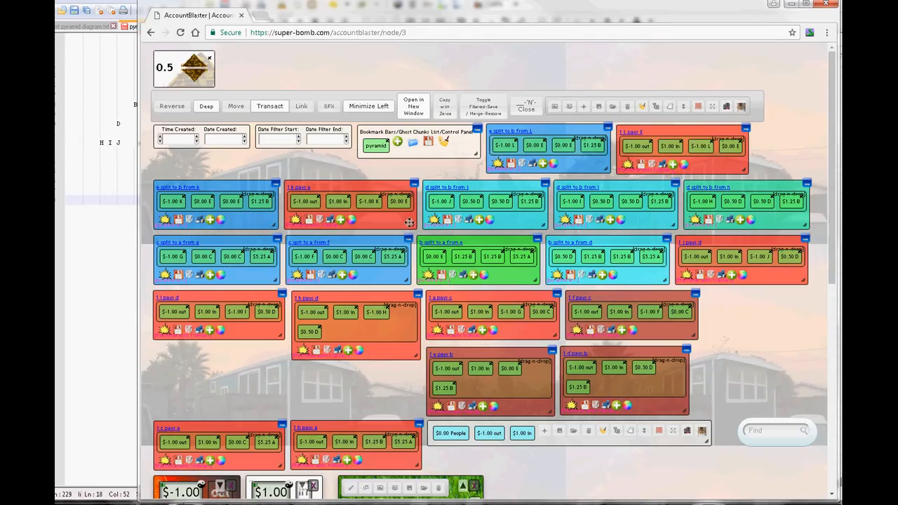
click(357, 113)
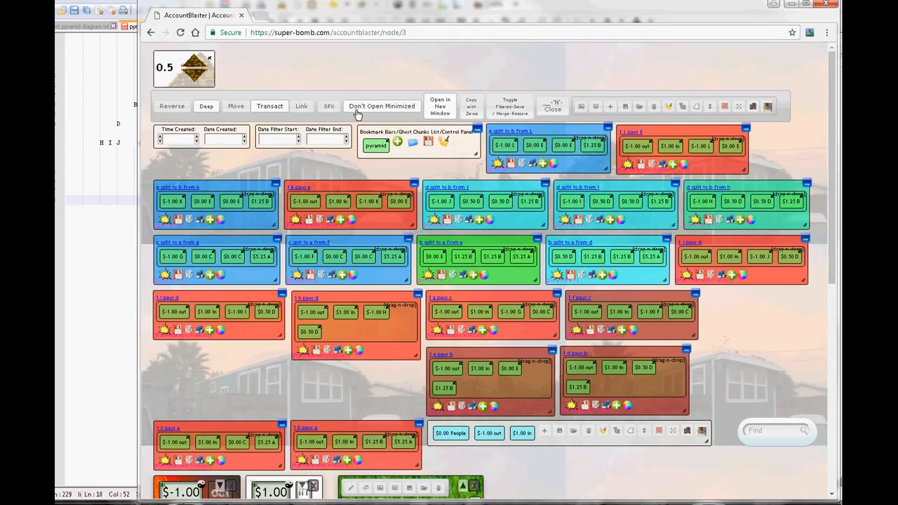
click(357, 112)
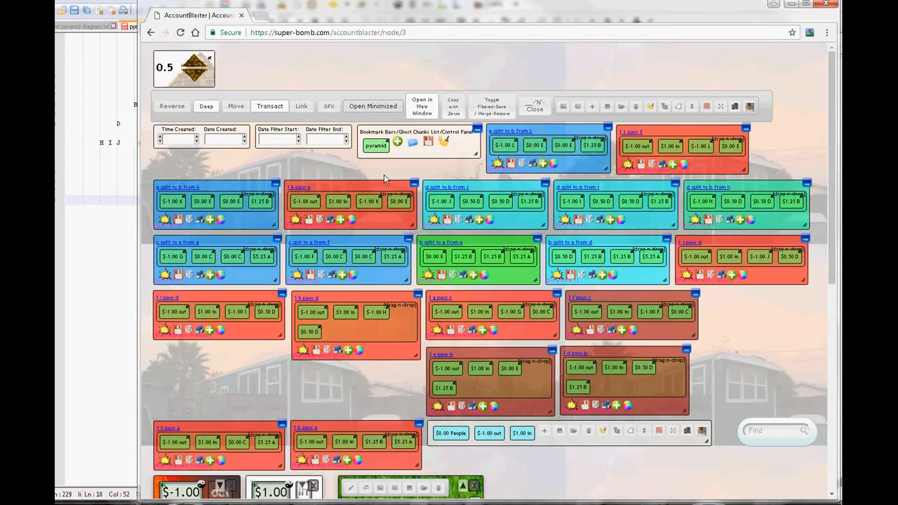
Compare the balances listed in the People account with the pyramid diagram in pyr 2.txt, checking the row with K and L
scroll(489, 303, down, 2)
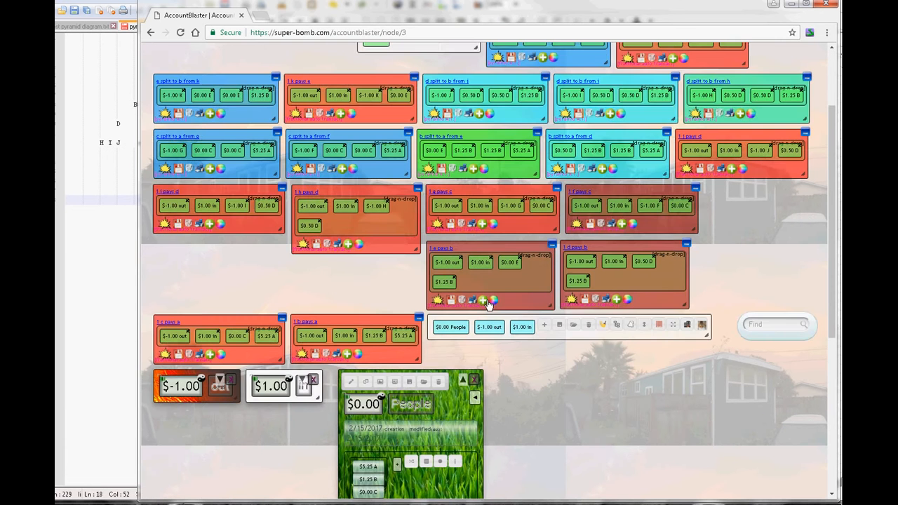
scroll(486, 297, down, 5)
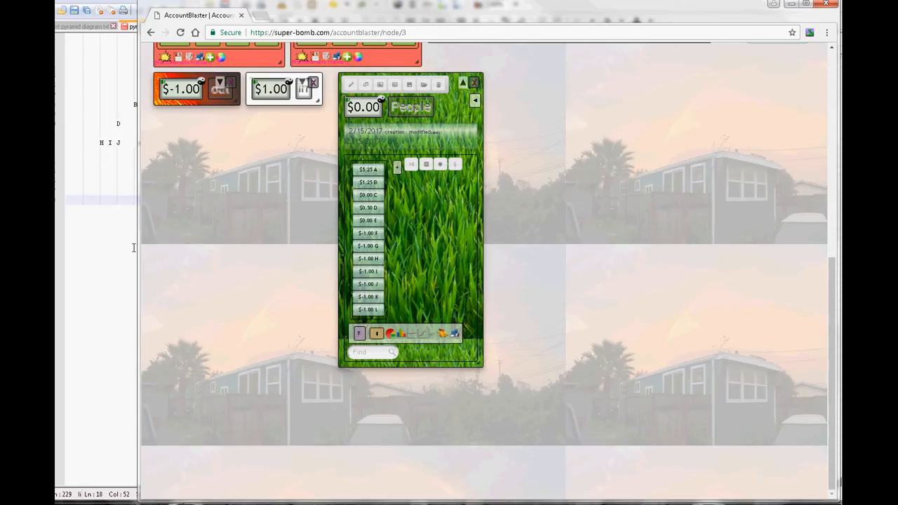
click(98, 163)
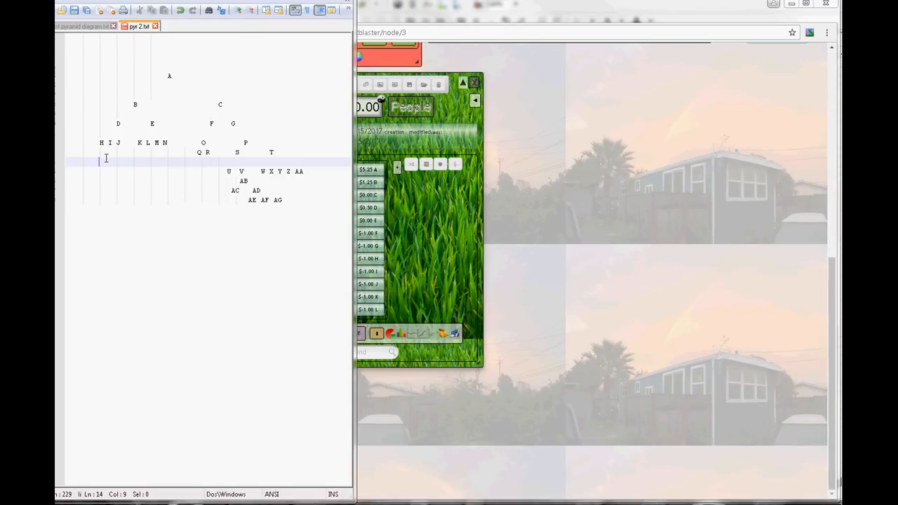
click(148, 143)
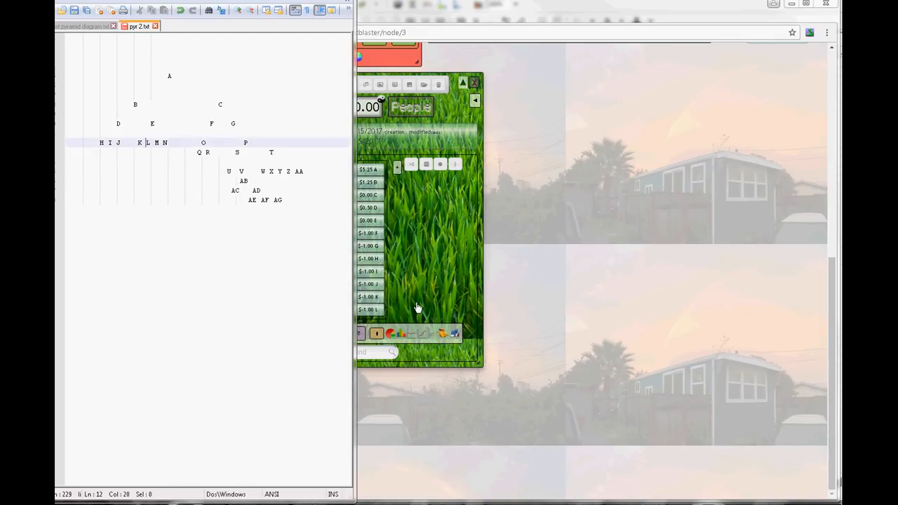
Open account L from the People list and expand its details
click(372, 317)
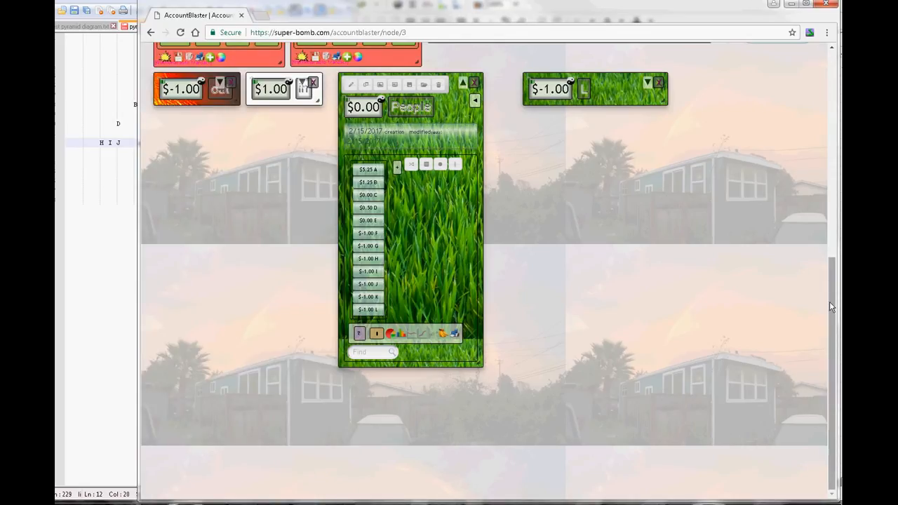
drag(830, 301, 830, 60)
click(831, 65)
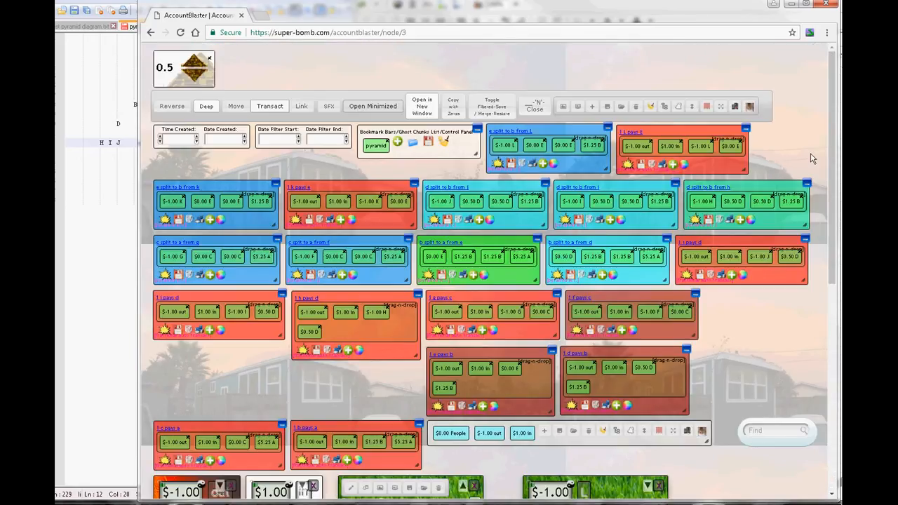
click(834, 299)
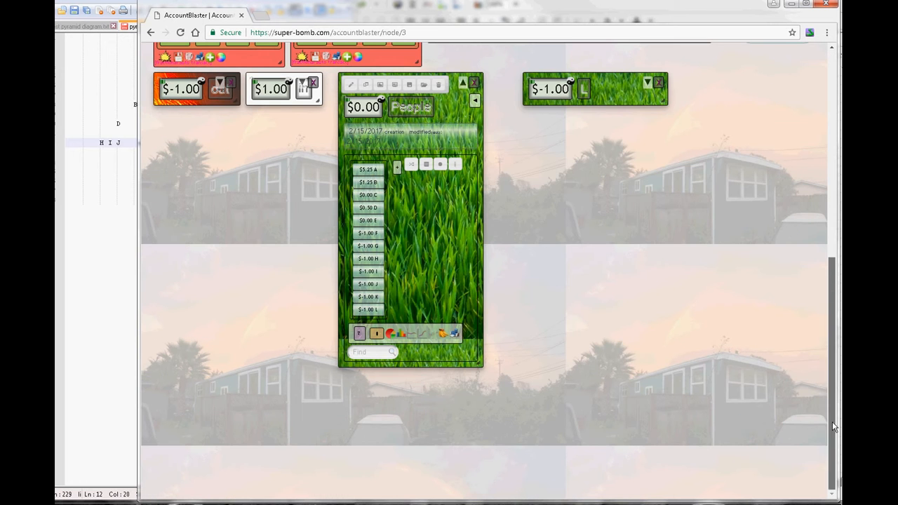
click(647, 83)
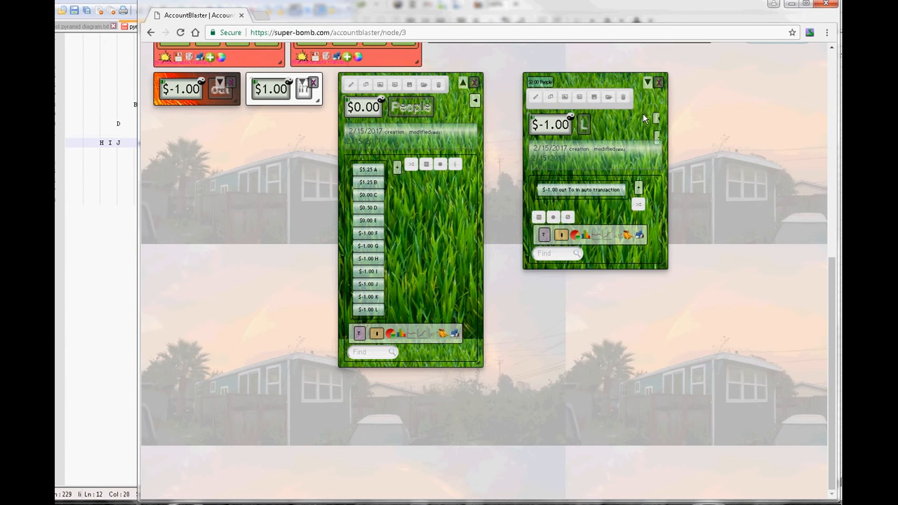
Open the "out To in auto transaction" entry of account L to examine its split entries
click(564, 178)
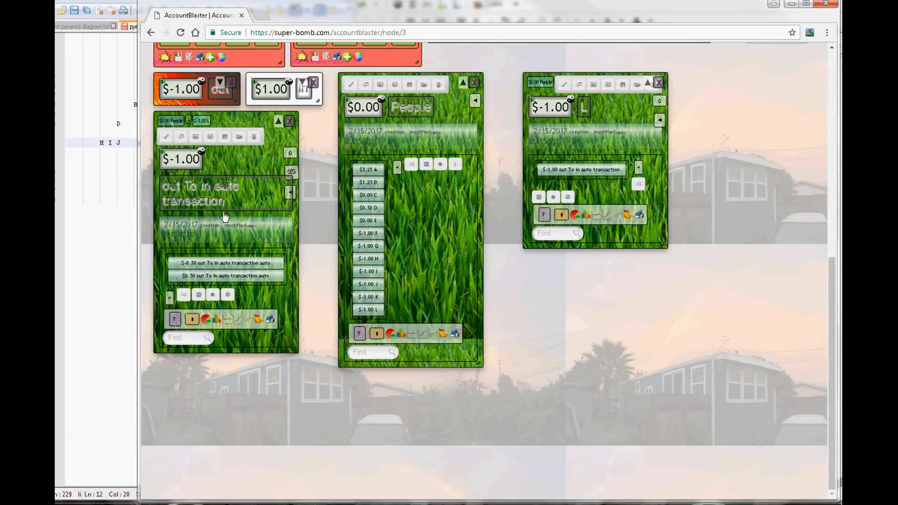
click(289, 122)
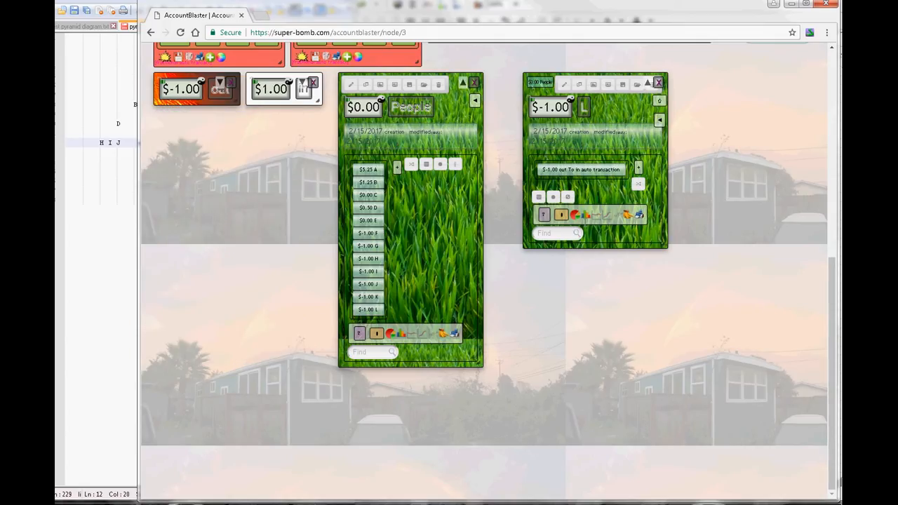
click(588, 173)
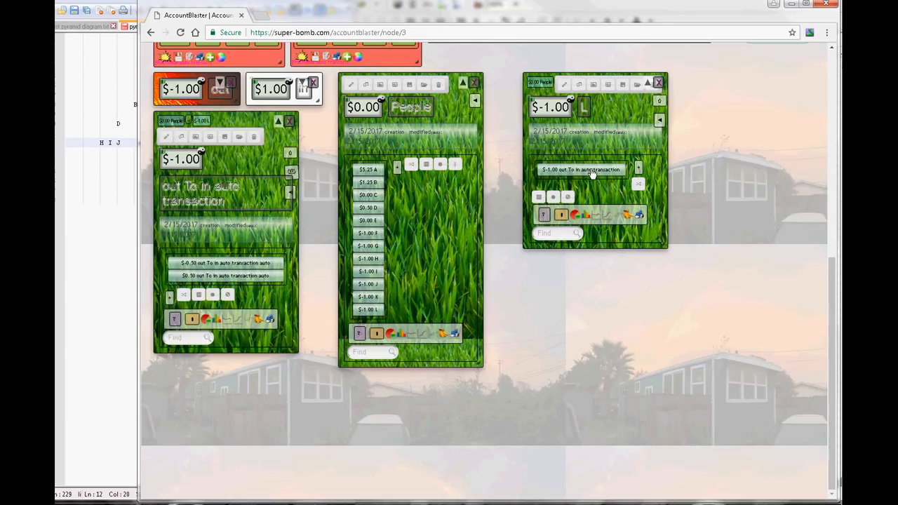
Open the transaction linked to L's auto transaction, check it against the pyramid diagram in pyr 2.txt, and close it
click(292, 172)
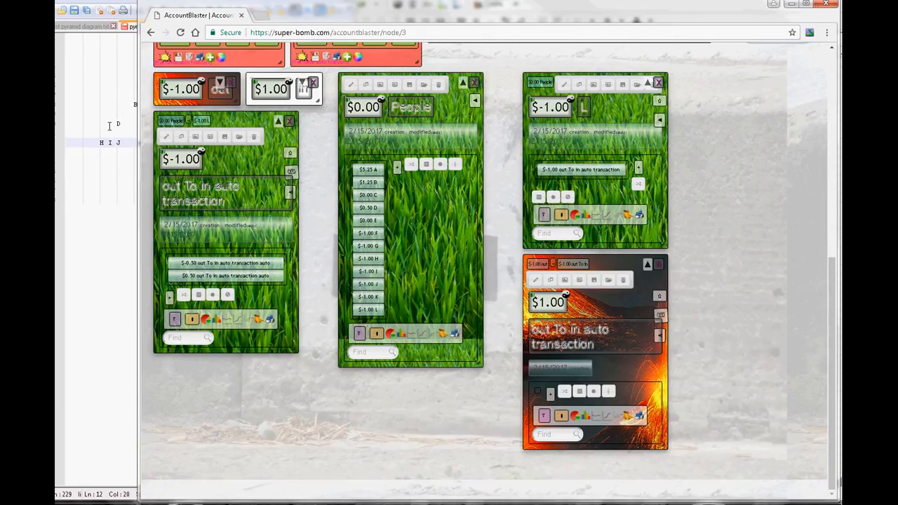
click(102, 179)
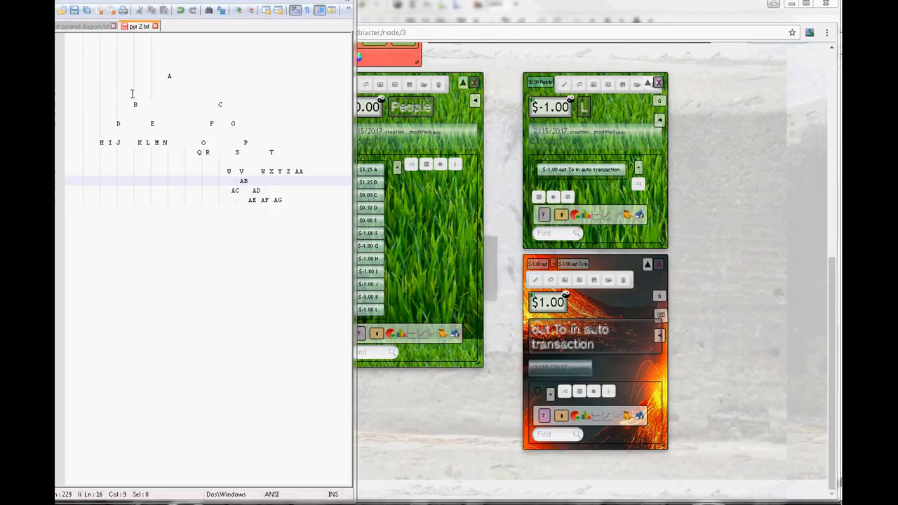
click(661, 270)
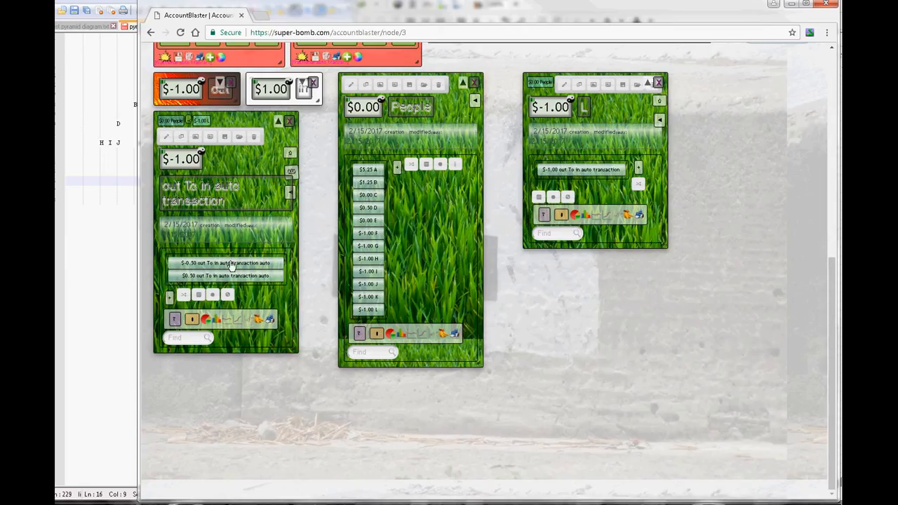
Open the $-0.50 split entry of L's auto transaction, view its linked transaction, and close both
click(93, 239)
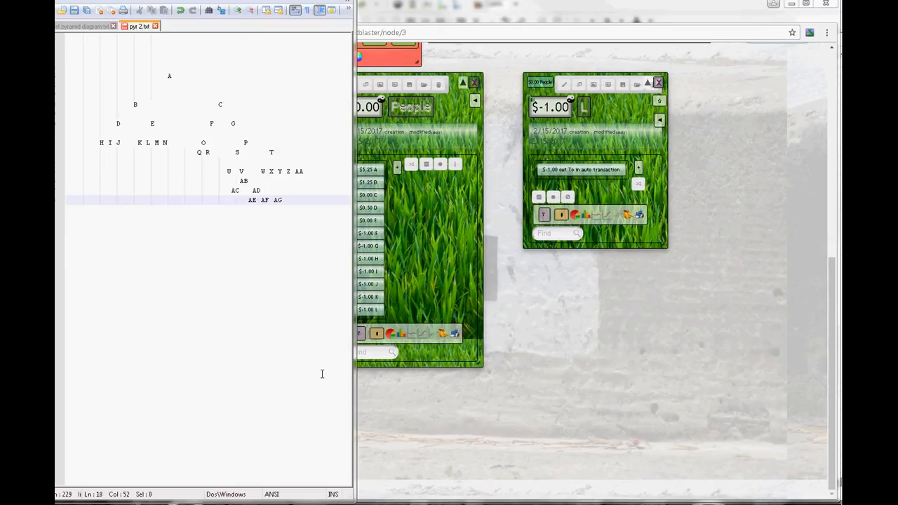
click(458, 403)
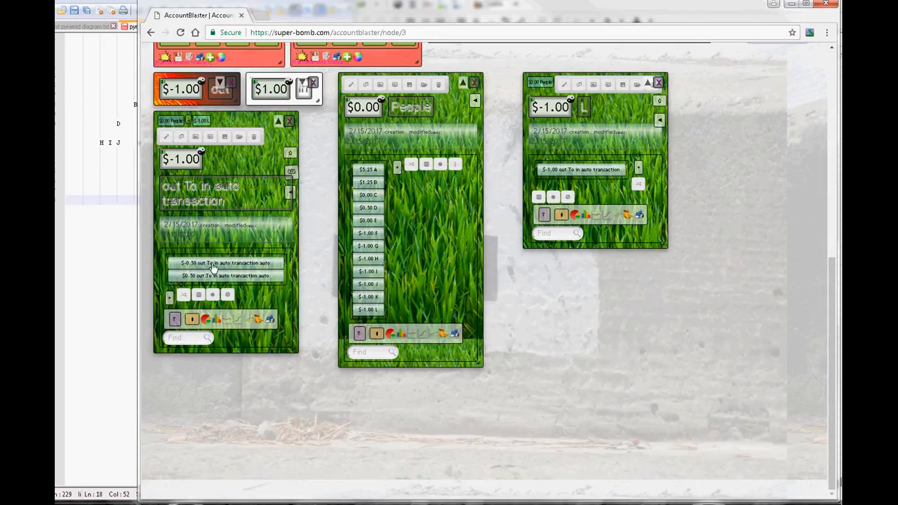
click(213, 265)
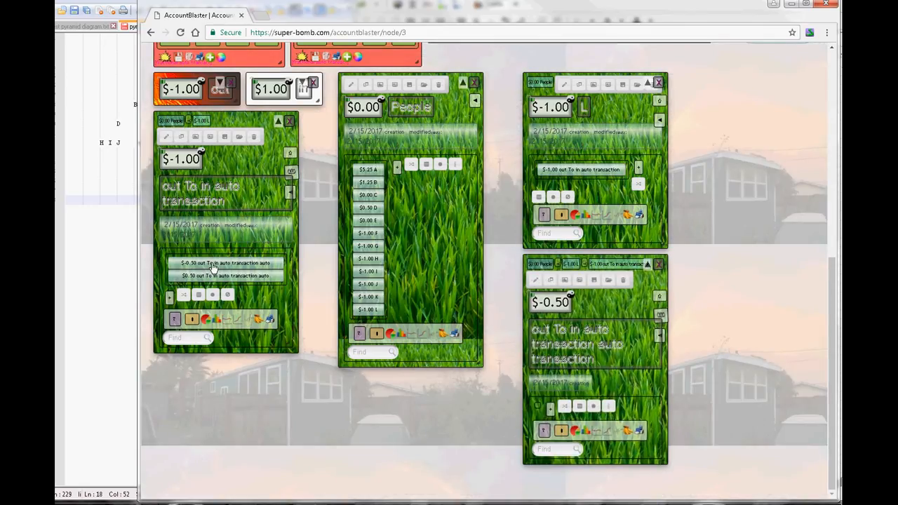
click(661, 315)
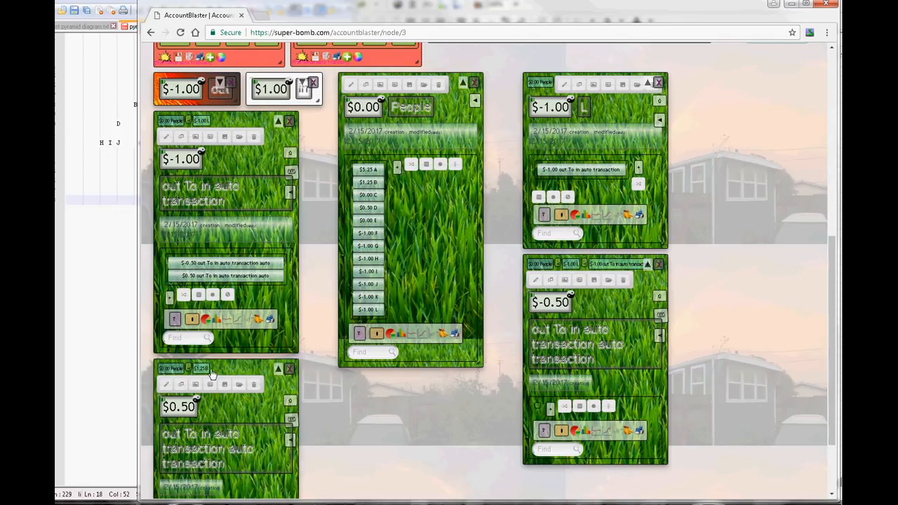
click(293, 372)
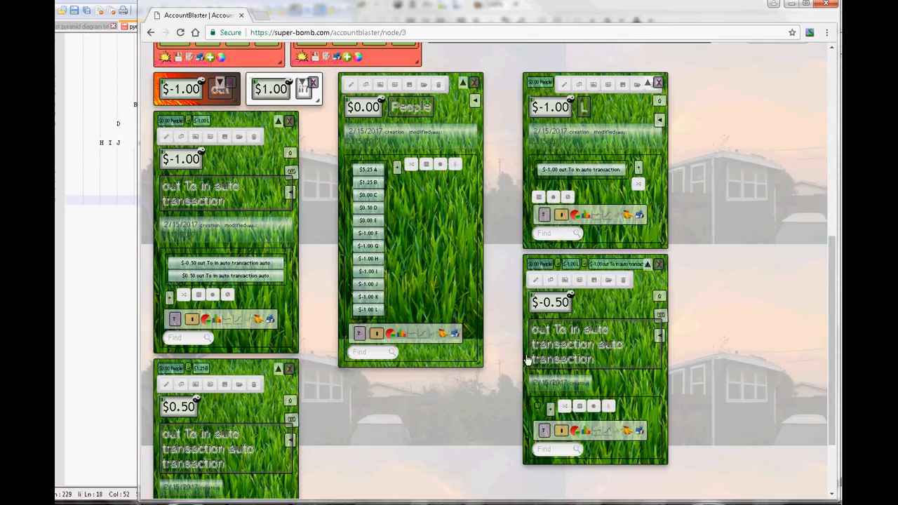
click(659, 264)
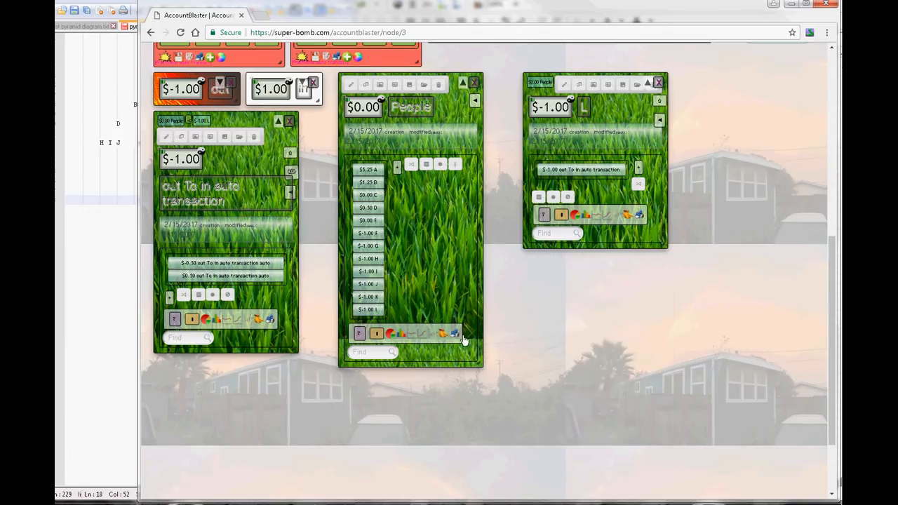
Close L's auto transaction, check L's place in the pyr 2.txt diagram, and close account L
click(293, 121)
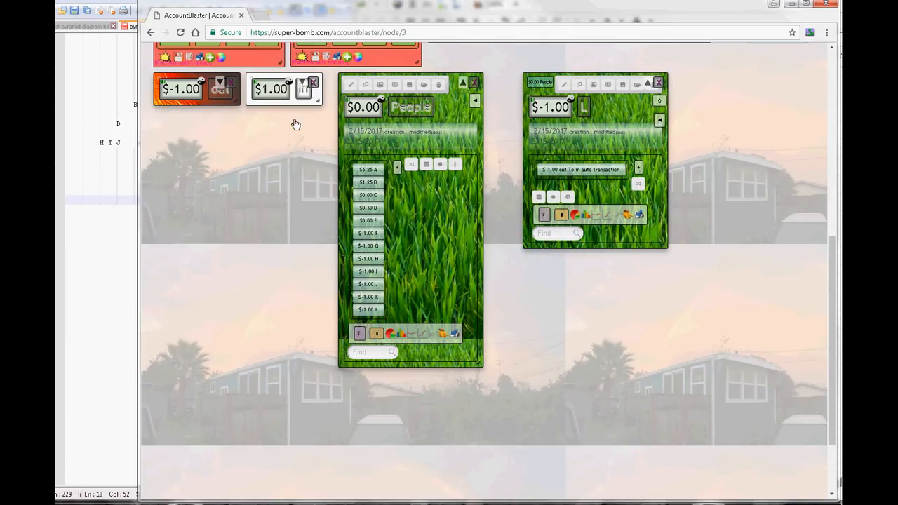
click(121, 152)
click(143, 144)
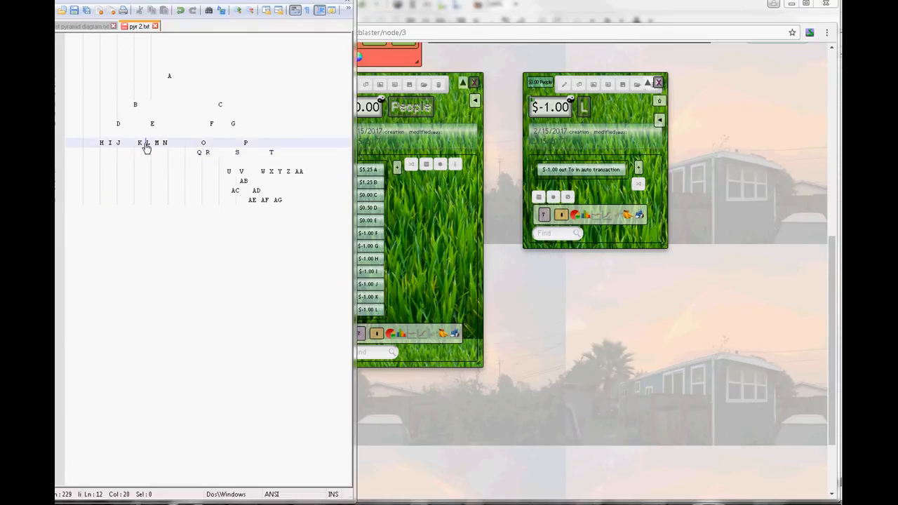
click(523, 214)
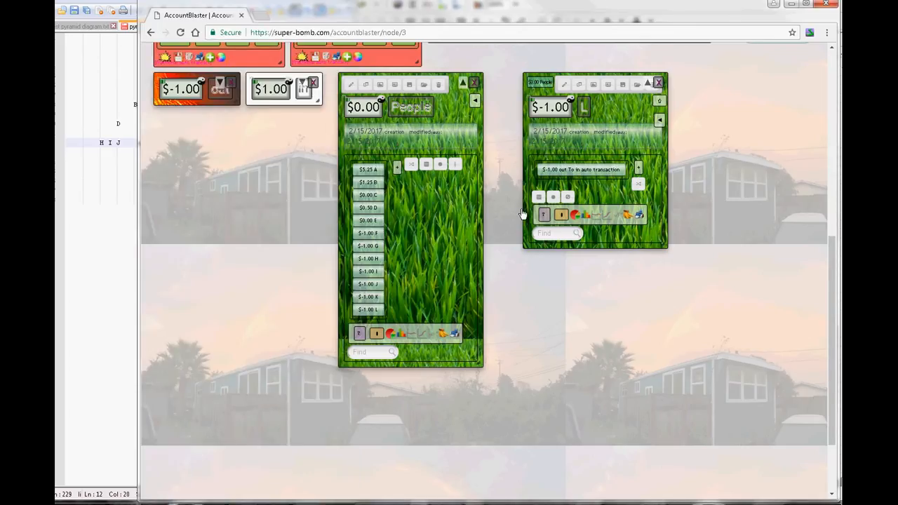
click(658, 83)
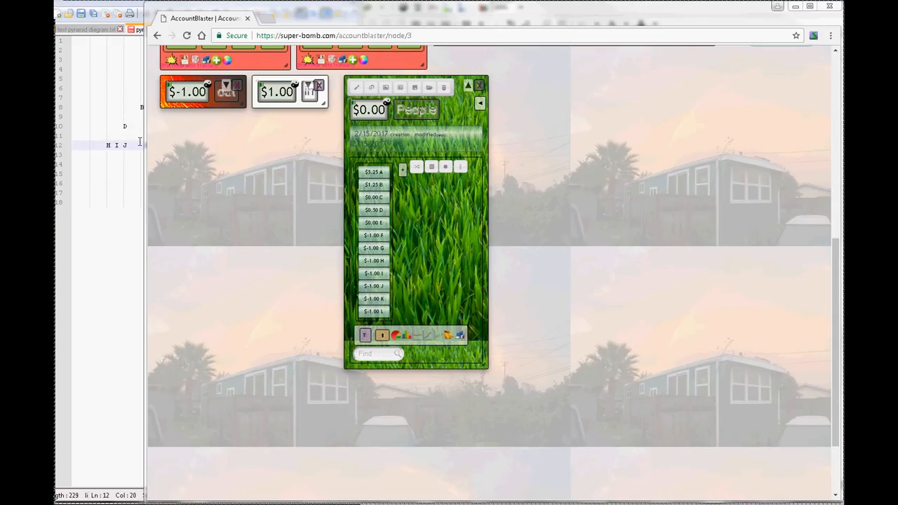
Check the pyramid diagram again, open account K from the People list, and close both K and the People account
click(117, 203)
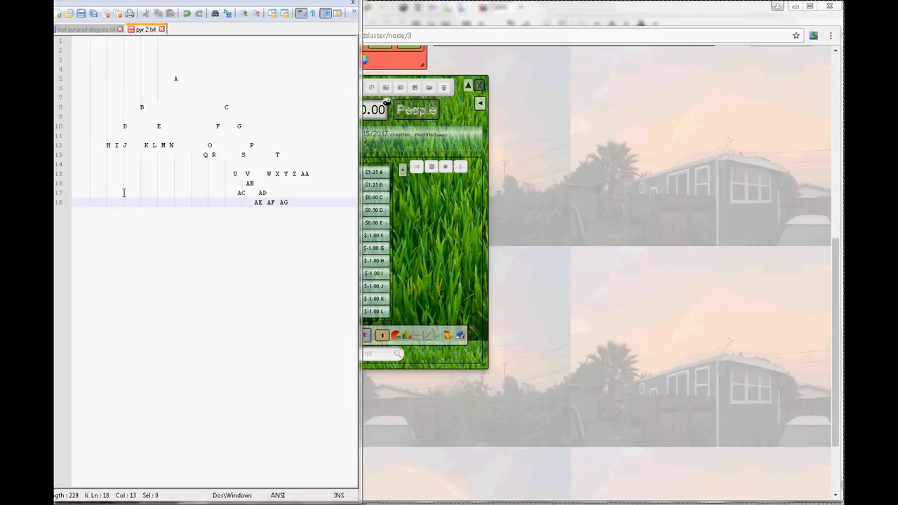
click(417, 235)
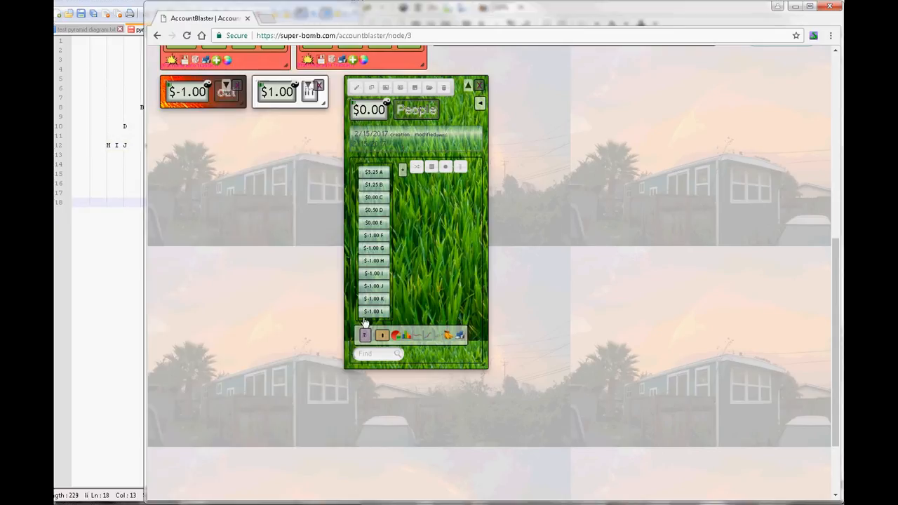
click(376, 300)
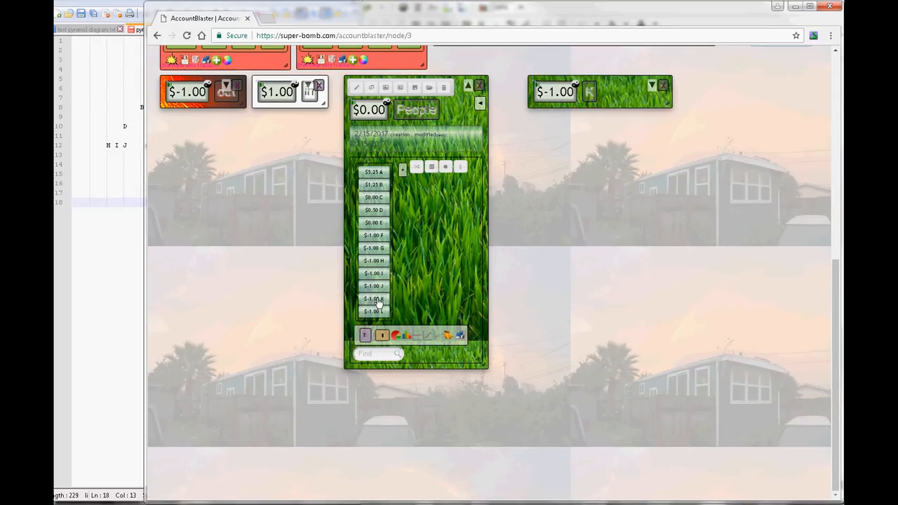
click(662, 86)
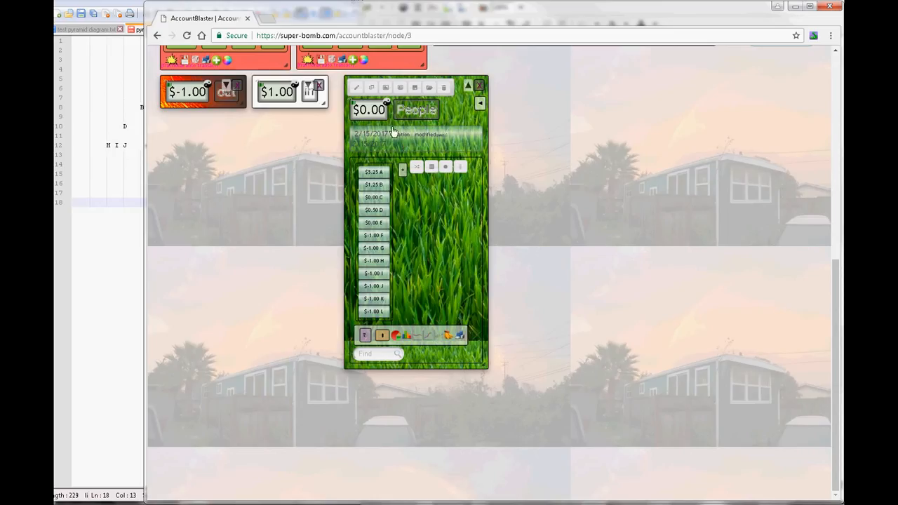
click(477, 87)
scroll(471, 148, up, 1)
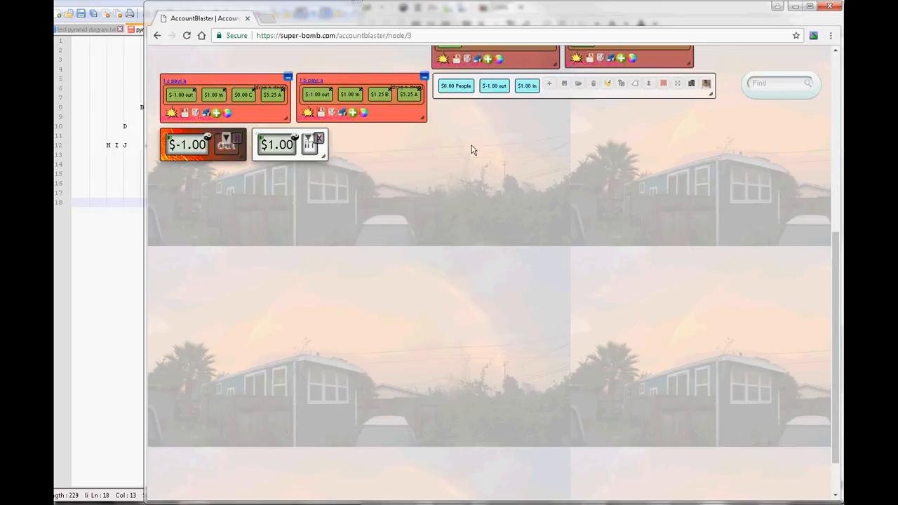
scroll(471, 148, up, 3)
click(472, 145)
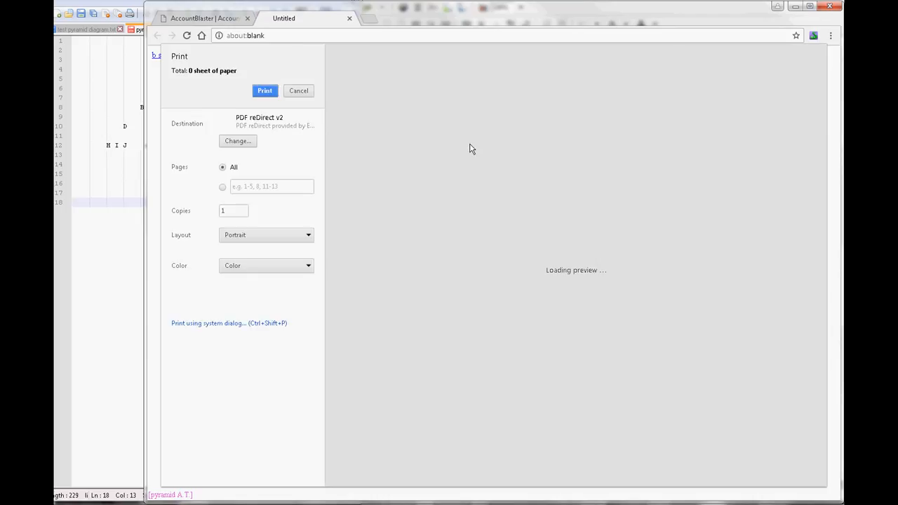
click(300, 94)
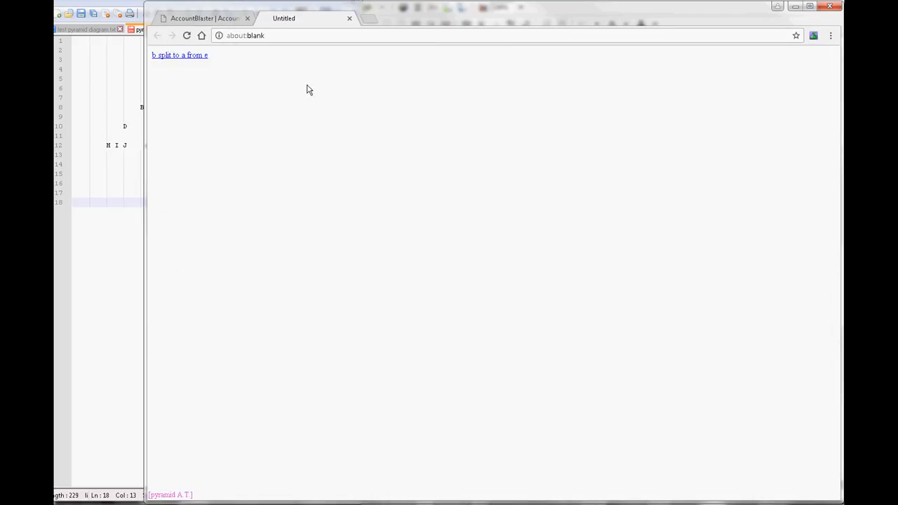
click(349, 18)
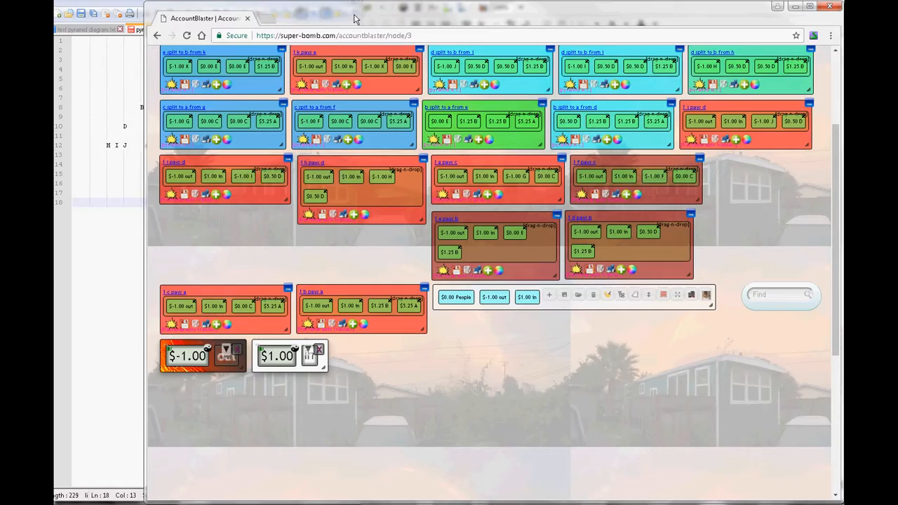
Check the H I J row in pyr 2.txt and reopen the People account with its full balance list in view
click(113, 144)
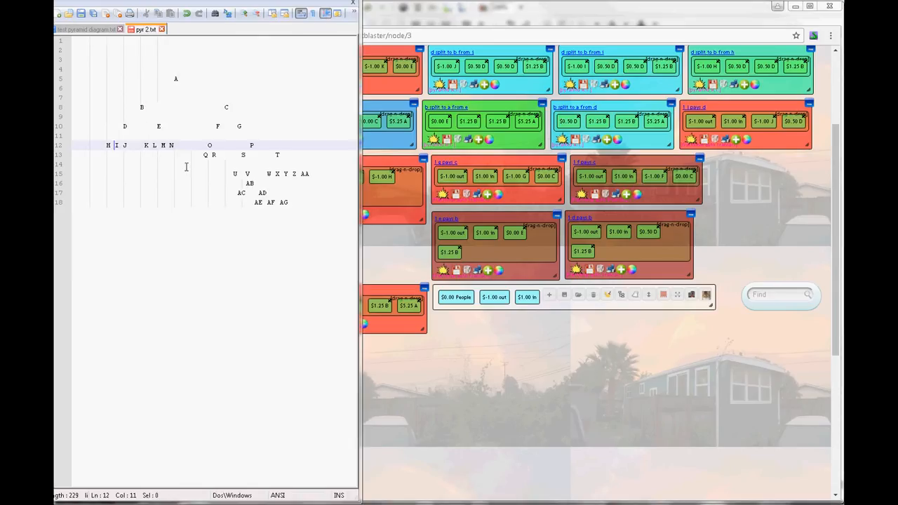
click(582, 376)
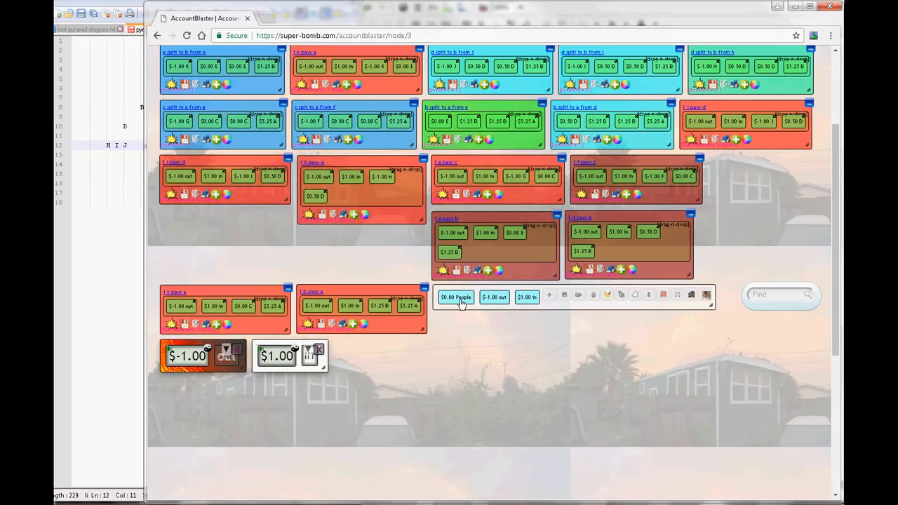
click(457, 299)
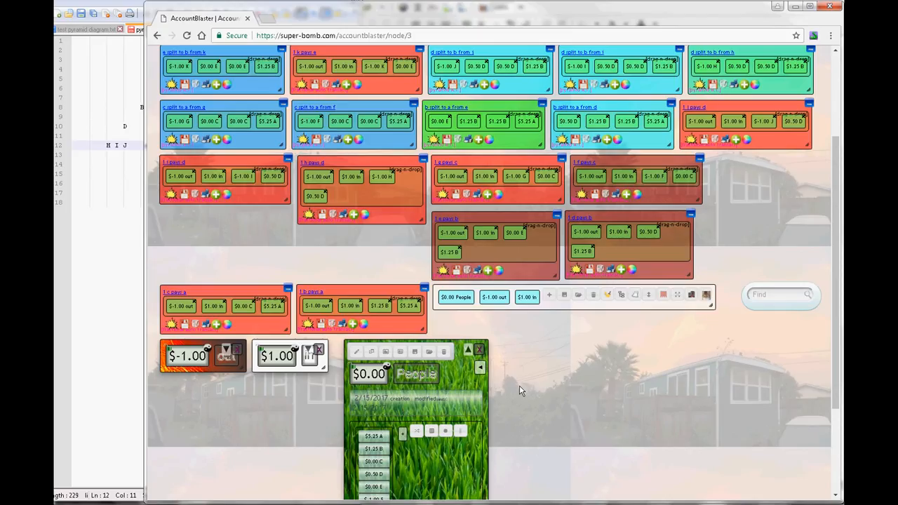
scroll(519, 385, down, 2)
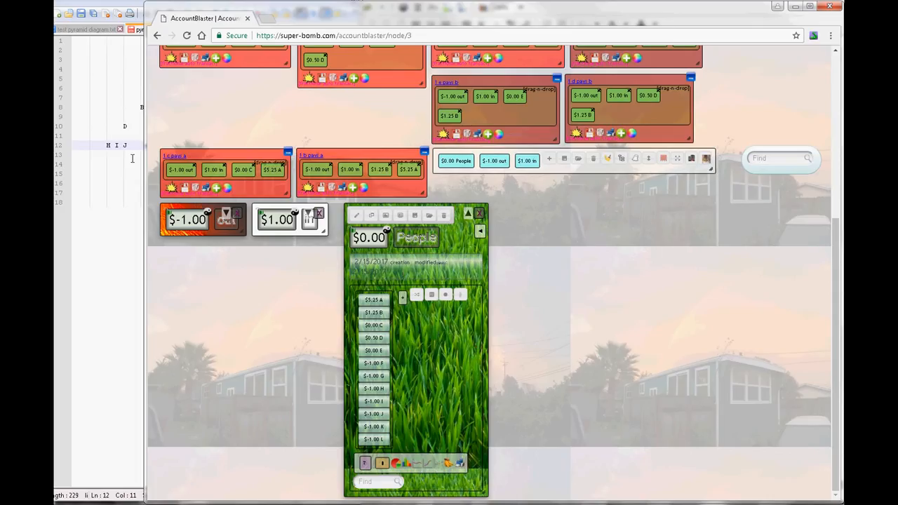
Compare the balances in the People list with the lower rows of the pyramid diagram in pyr 2.txt
click(132, 159)
click(421, 400)
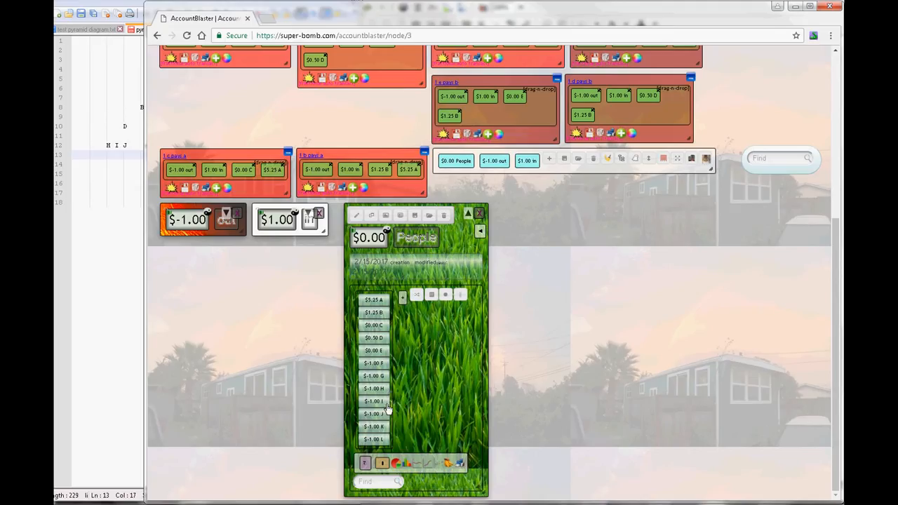
click(87, 337)
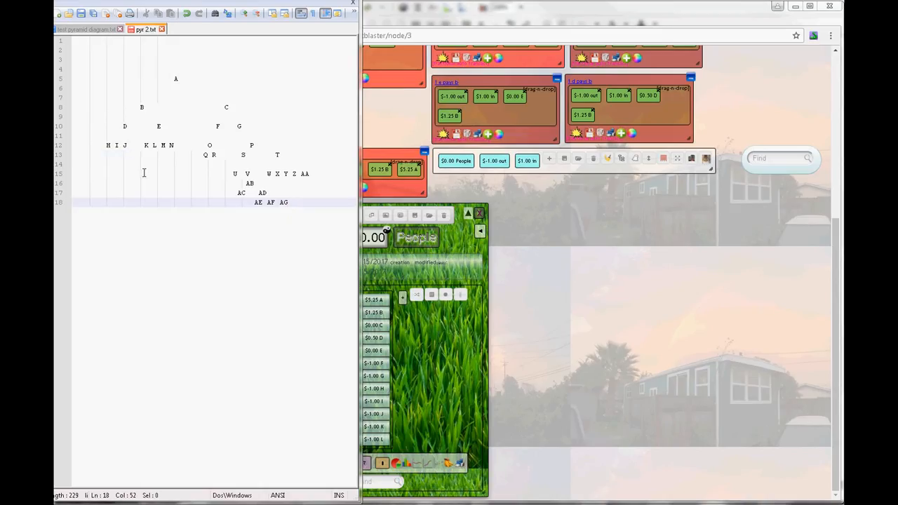
click(424, 373)
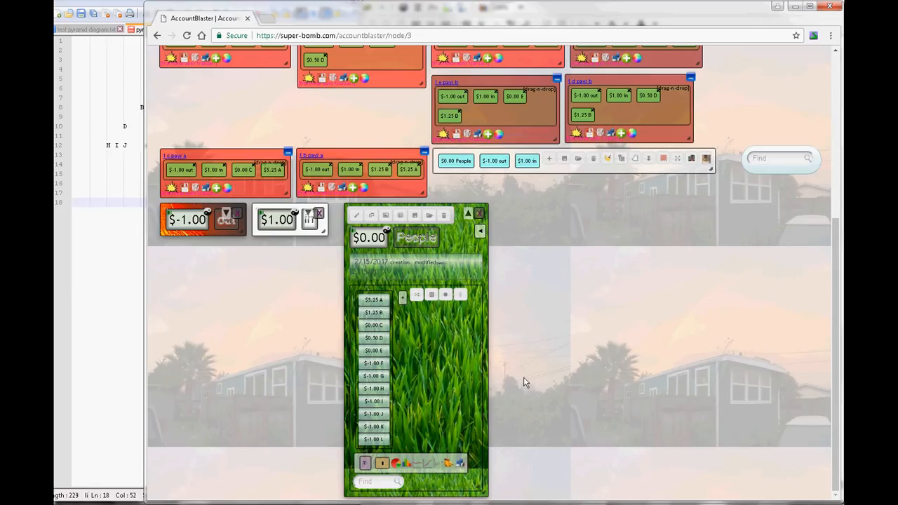
Highlight the people from M to AG in the pyr 2.txt diagram, and after that the part from A to L
click(104, 224)
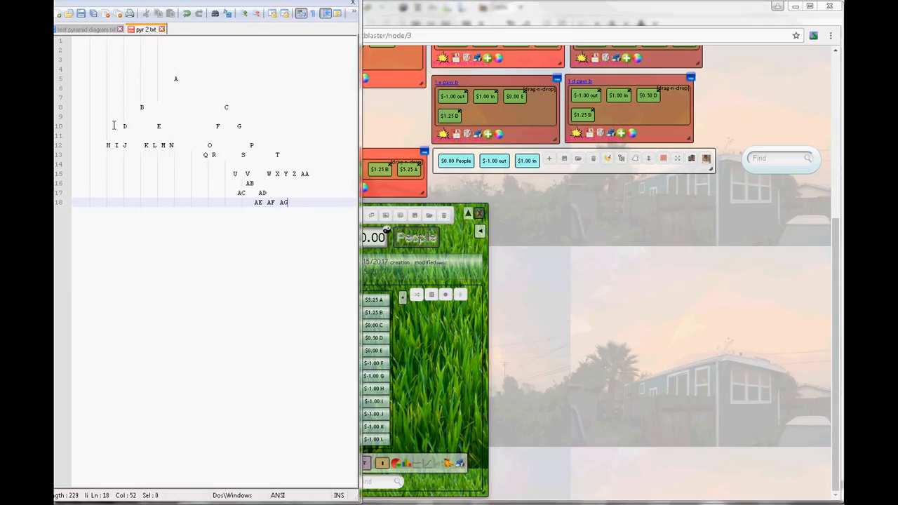
drag(157, 146, 138, 75)
click(162, 145)
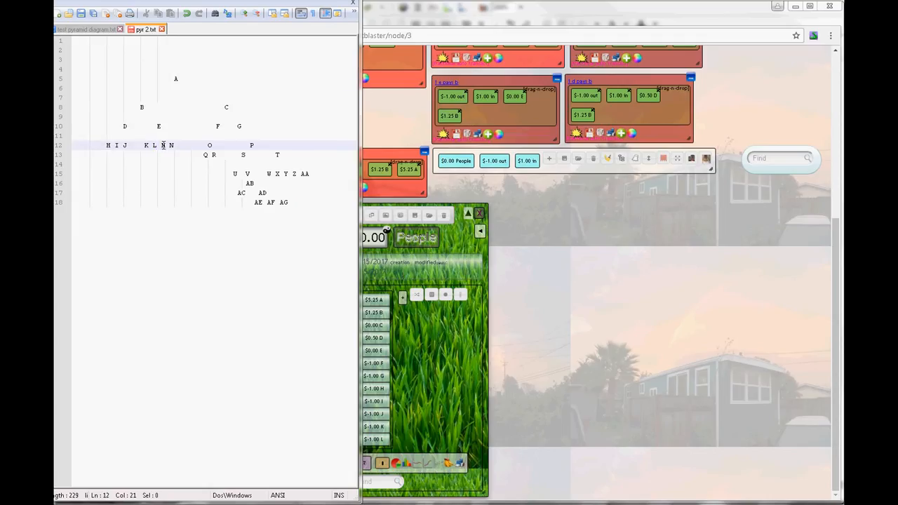
drag(162, 145, 333, 237)
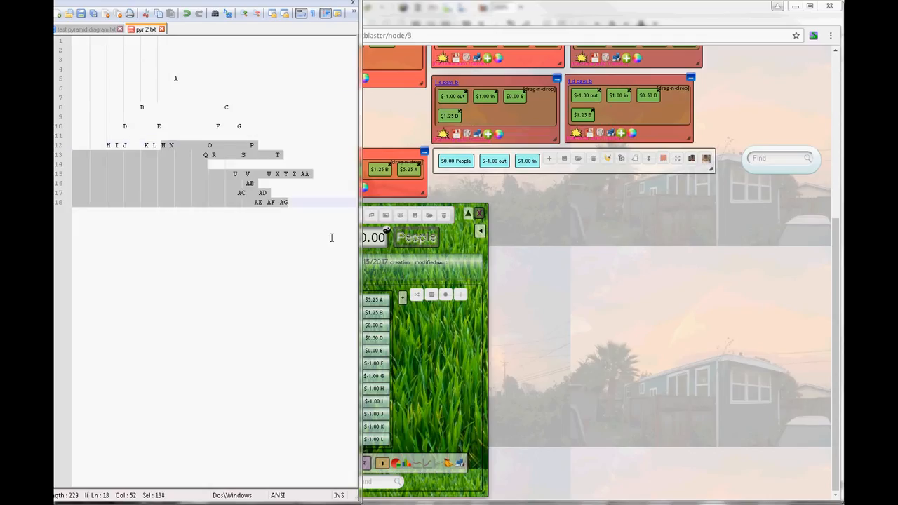
click(163, 145)
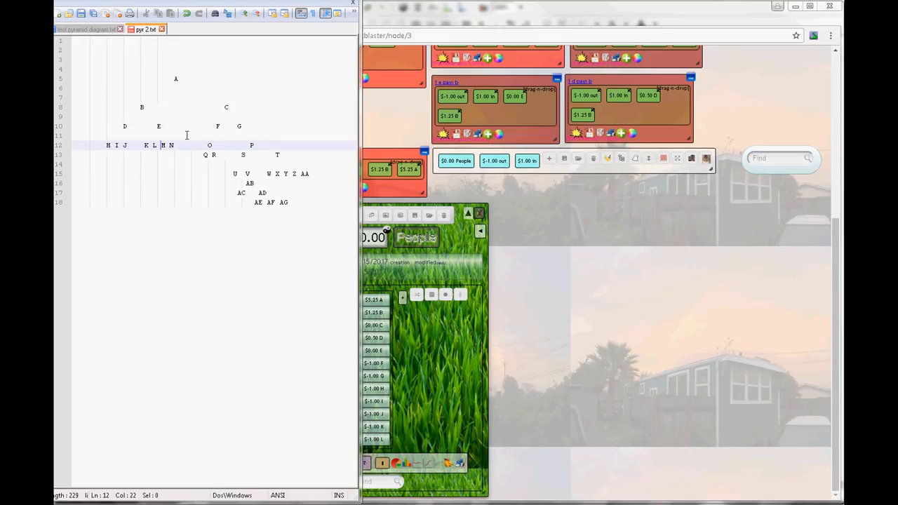
drag(155, 145, 122, 50)
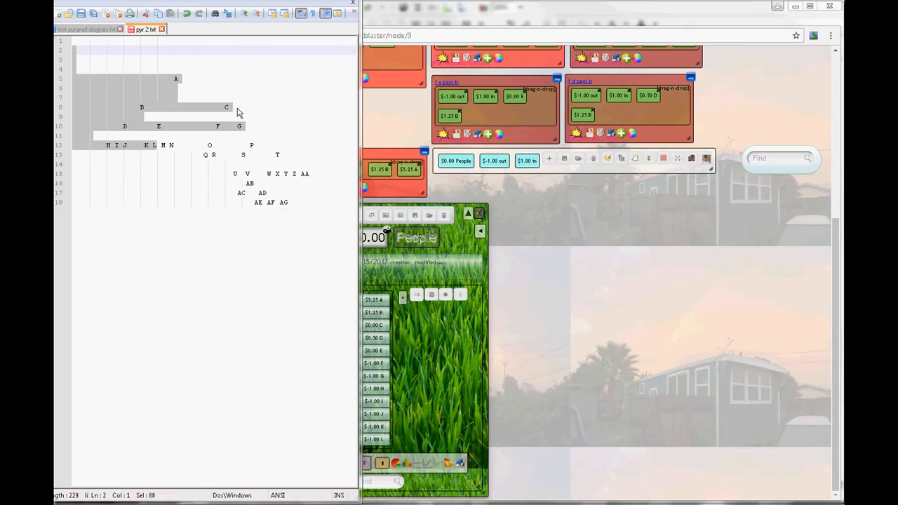
Check the People balances against the diagram once more, then open account C and expand its transaction list
click(456, 390)
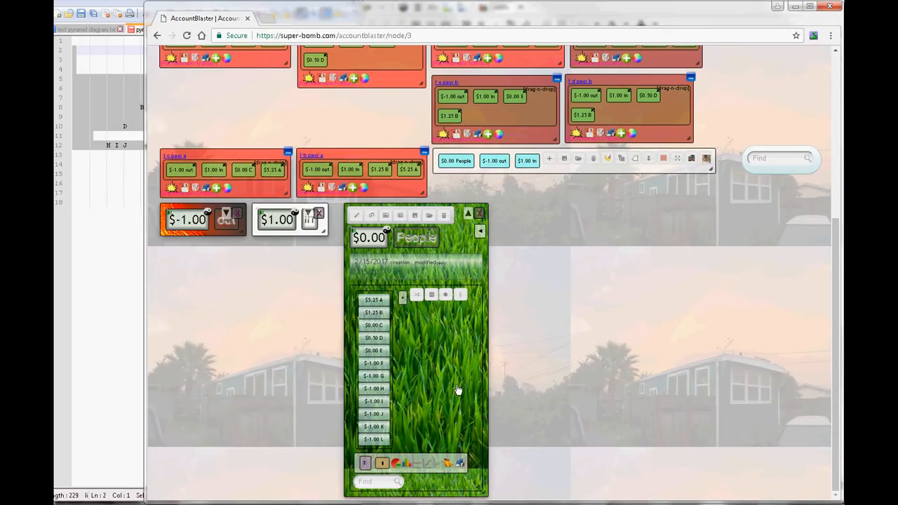
click(118, 138)
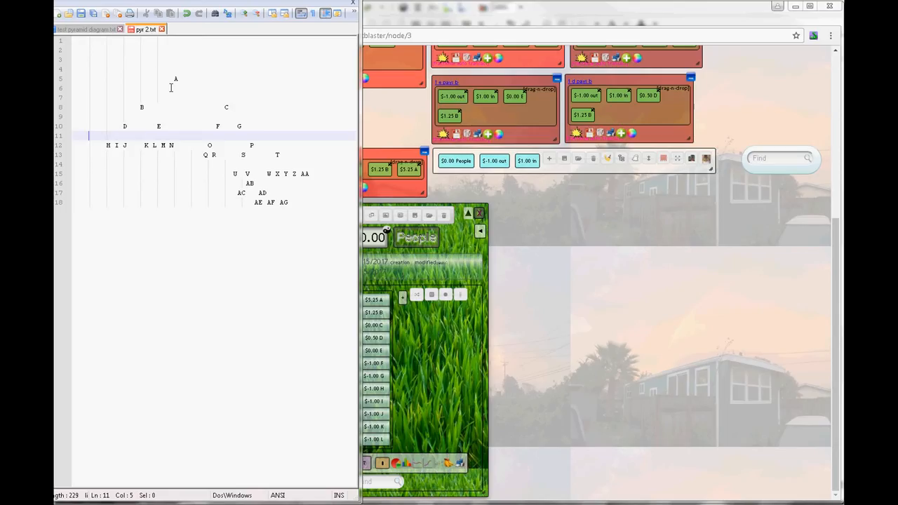
click(456, 381)
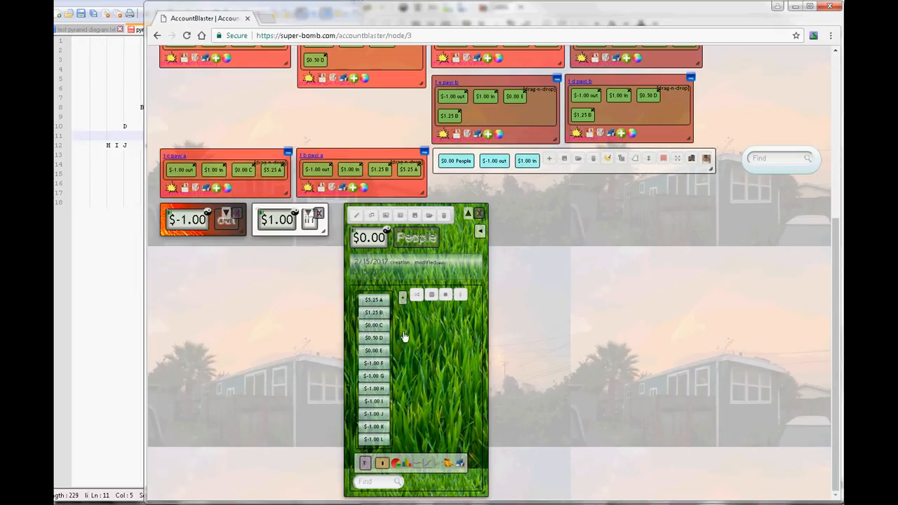
click(375, 326)
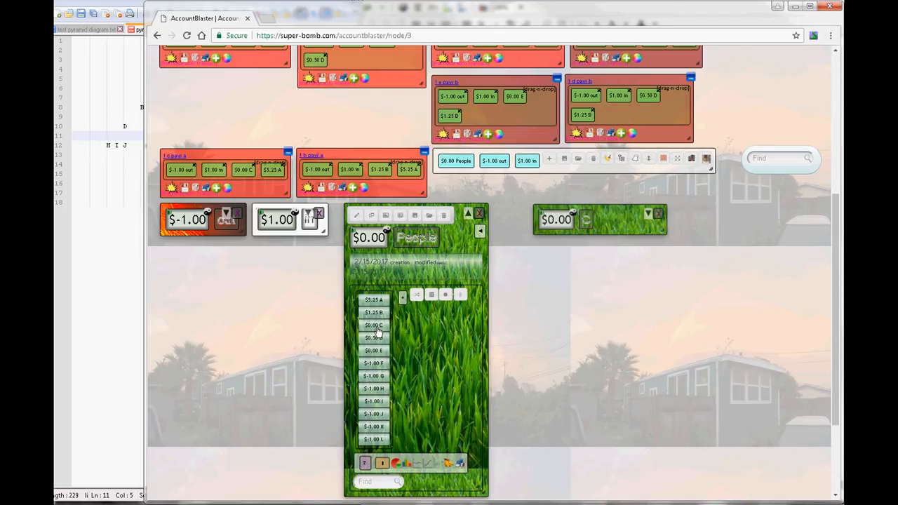
click(650, 213)
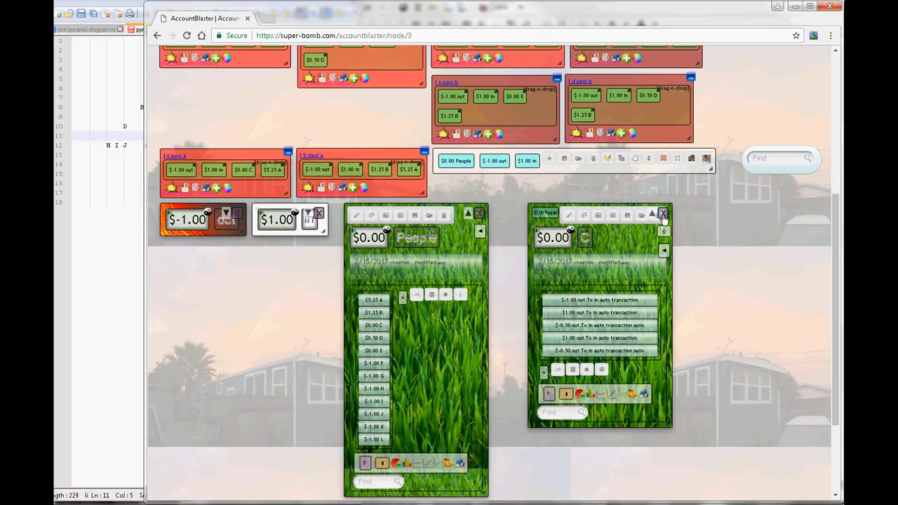
Close account C and highlight the upper part of the pyr 2.txt diagram, from A down to K
click(662, 213)
click(139, 195)
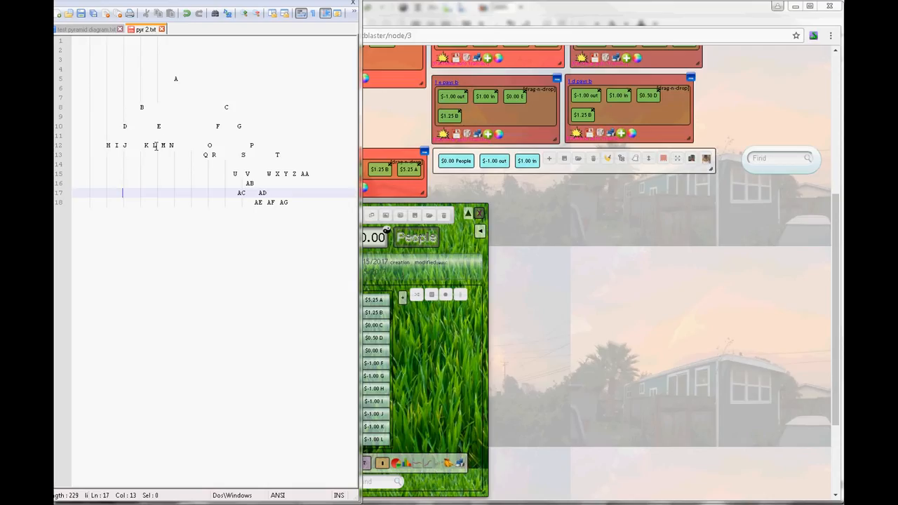
drag(158, 145, 159, 74)
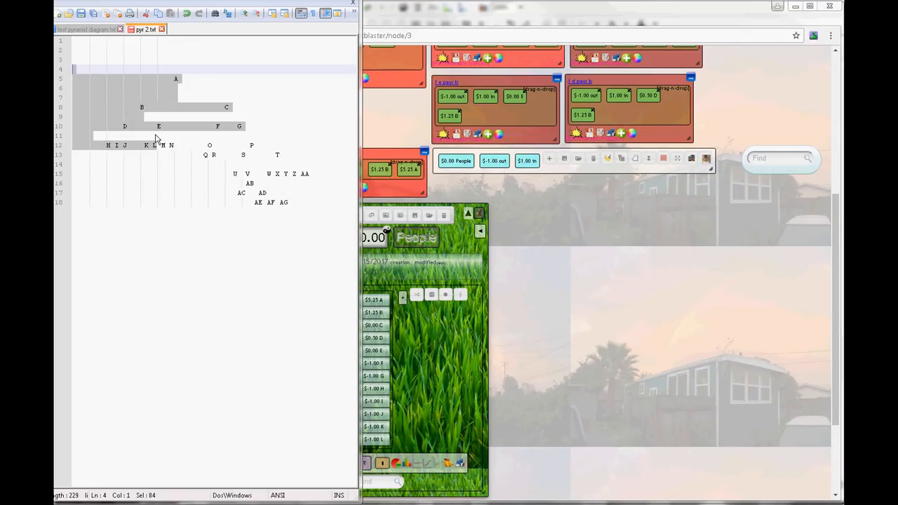
Return to AccountBlaster, inspect the transaction list of account E from the People list, and close the account
click(552, 317)
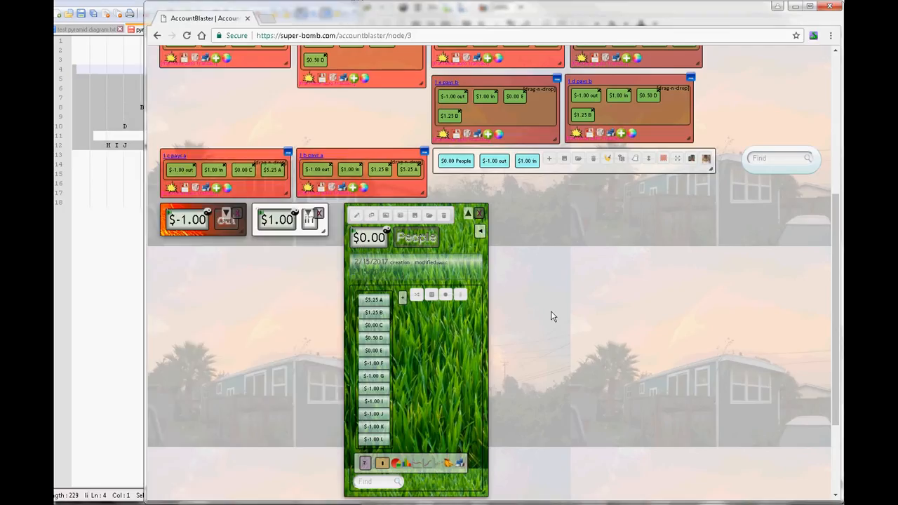
click(379, 354)
click(650, 214)
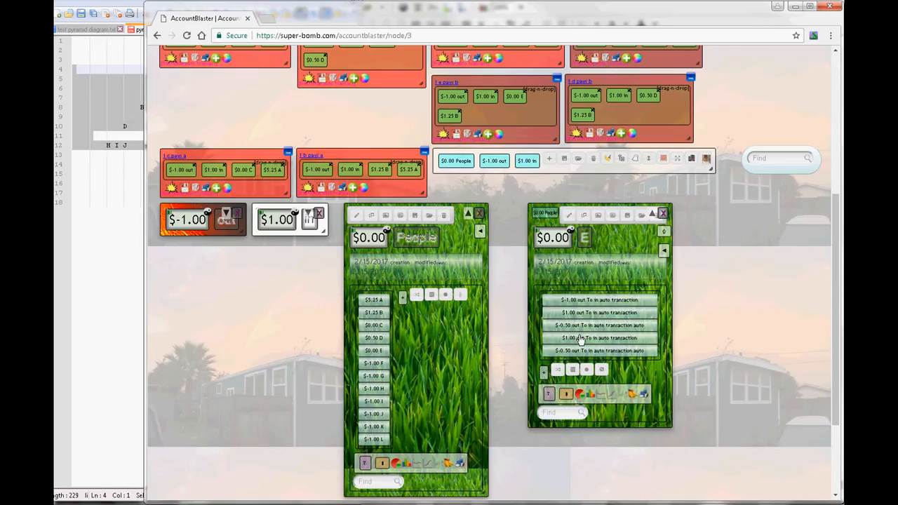
click(663, 214)
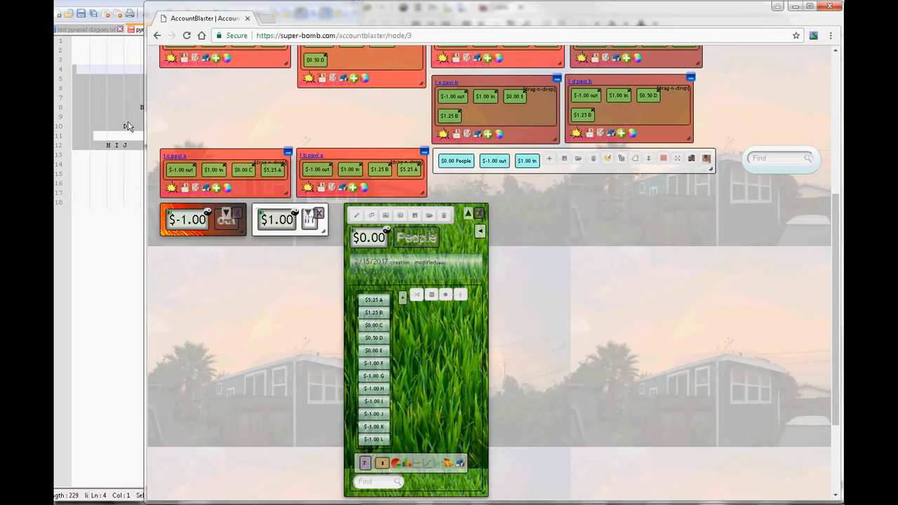
Check D and the people H I J beneath it in the pyr 2.txt diagram
click(128, 120)
click(131, 127)
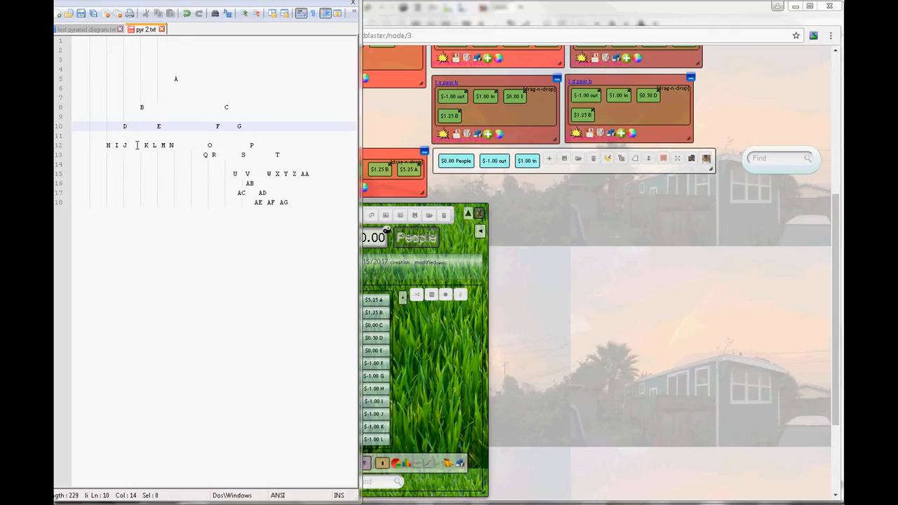
click(130, 144)
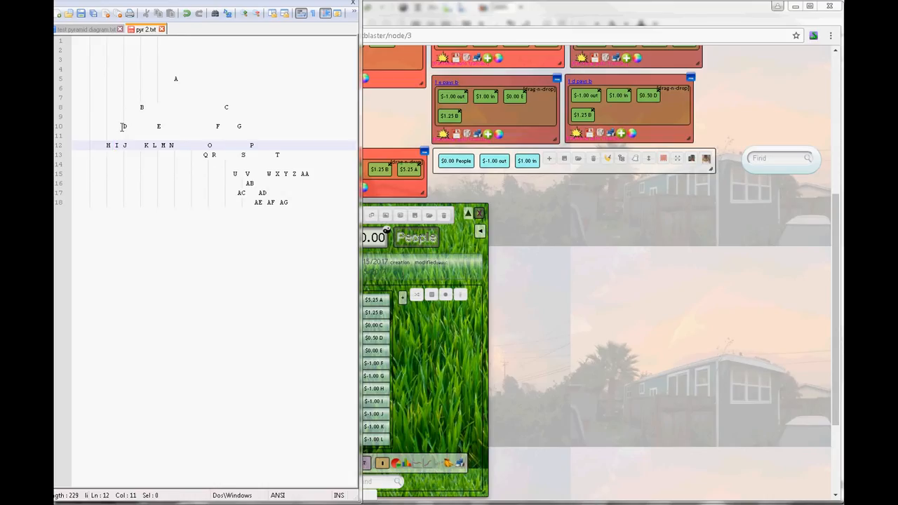
Open account D from the People list in AccountBlaster, review its expanded transactions, and close it
click(464, 343)
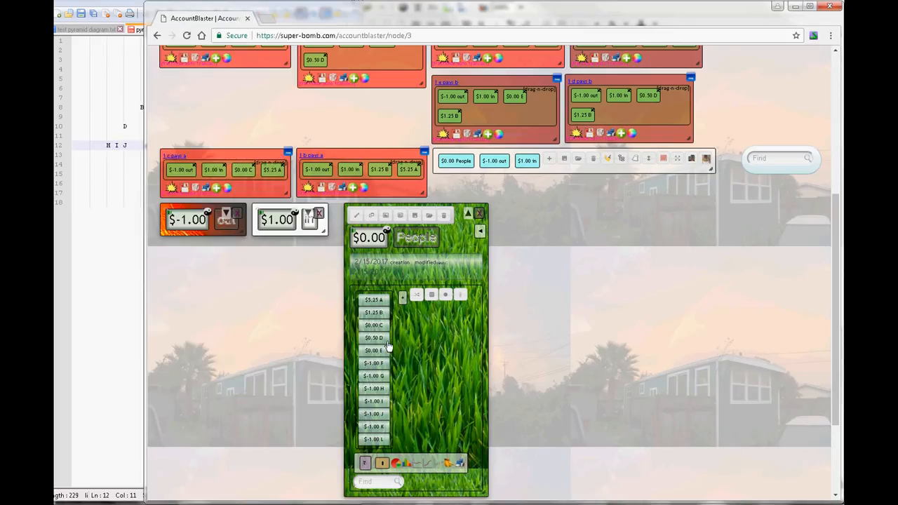
drag(379, 343, 514, 261)
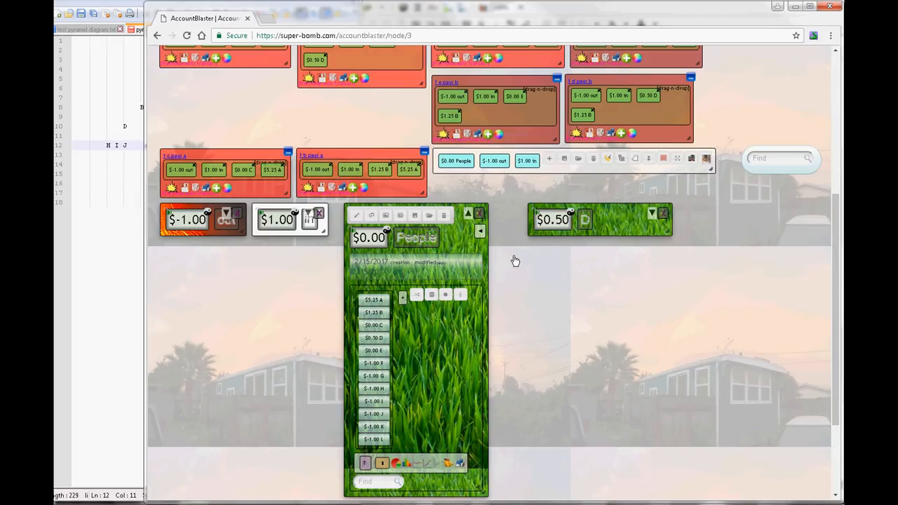
click(650, 214)
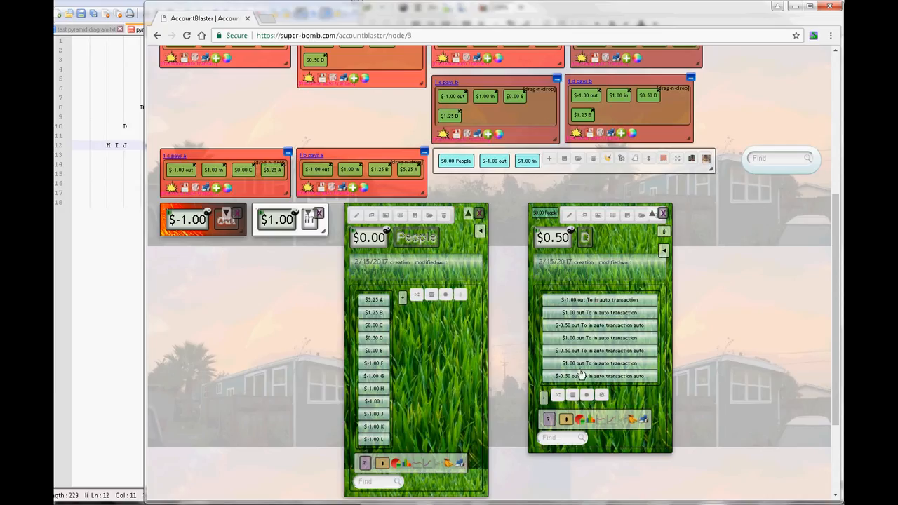
click(663, 214)
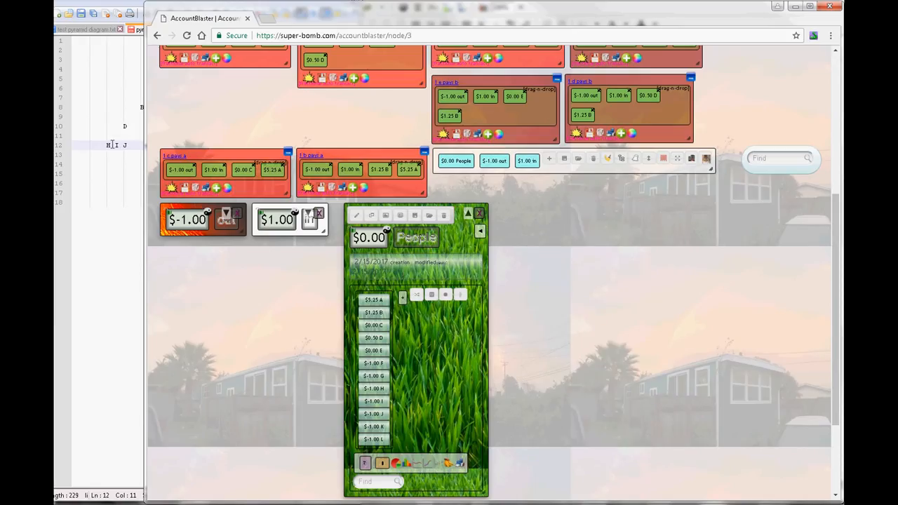
Locate D in the pyr 2.txt diagram and open account B from the People list in AccountBlaster
click(122, 127)
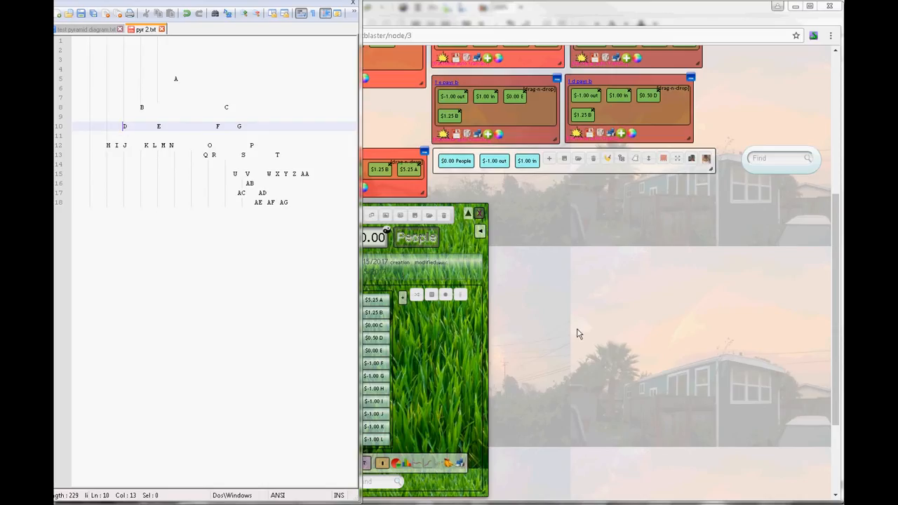
click(390, 323)
click(385, 317)
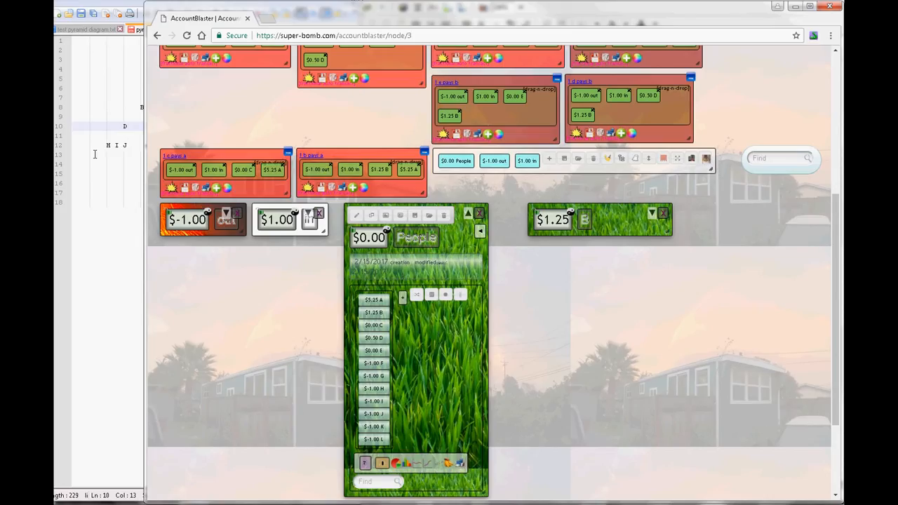
Trace the branch below B in the pyr 2.txt diagram and compare it with C's branch
click(120, 126)
click(142, 107)
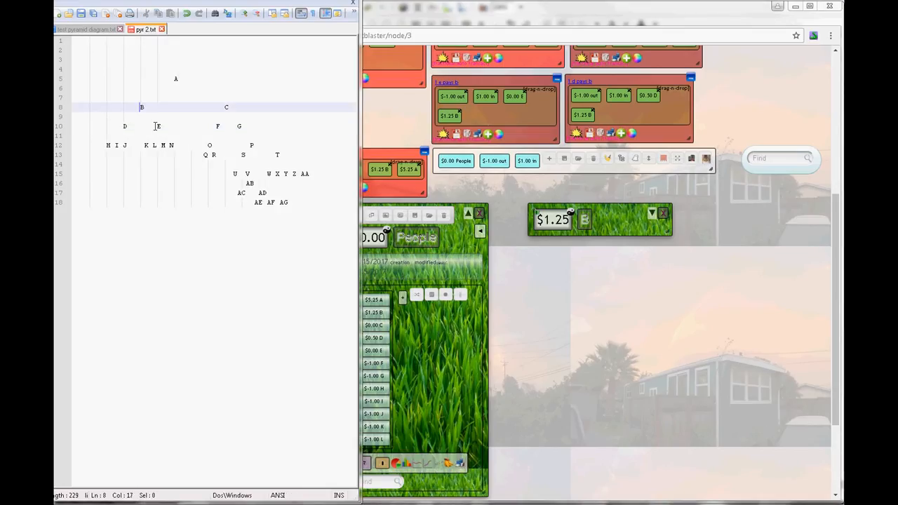
click(123, 144)
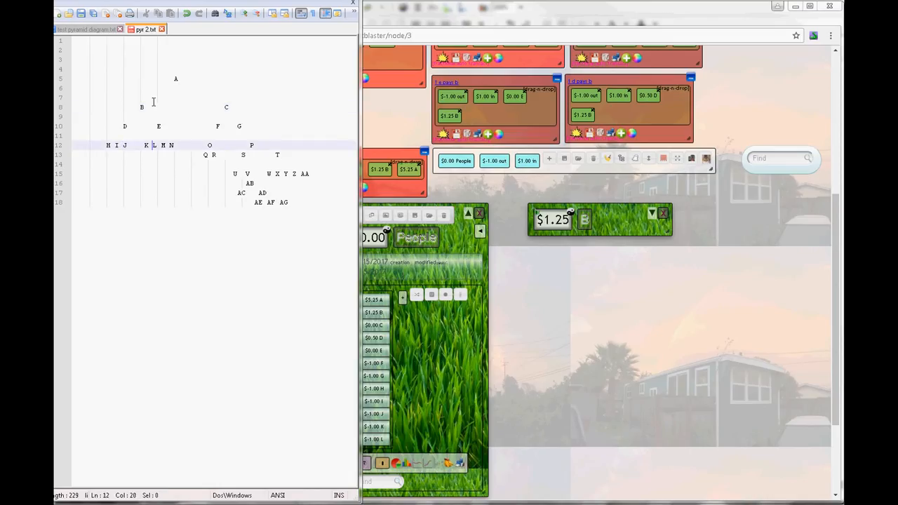
click(232, 126)
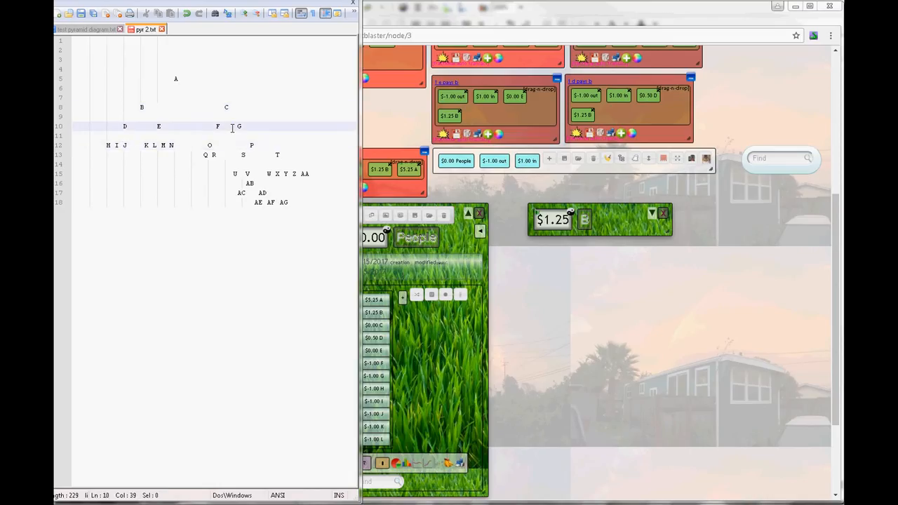
click(144, 107)
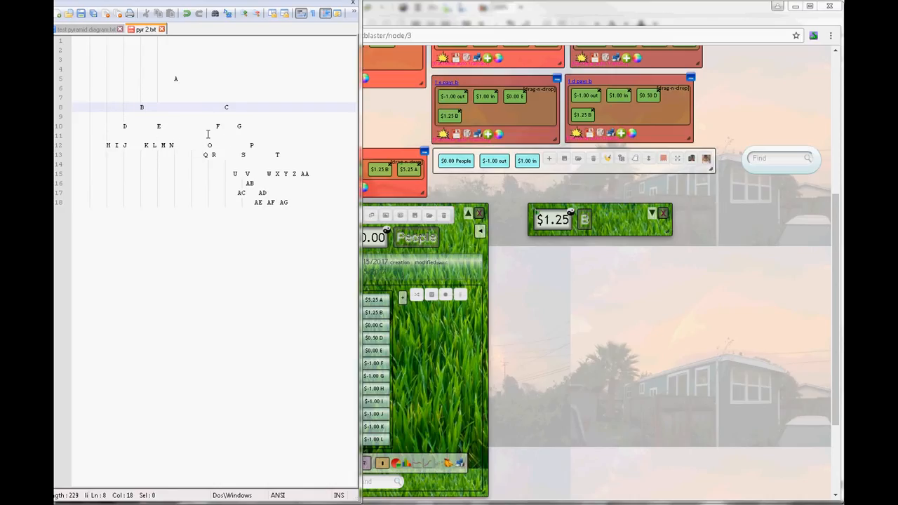
Expand account B's transaction list in AccountBlaster, compare it with the pyr 2.txt diagram, and close the account
click(459, 364)
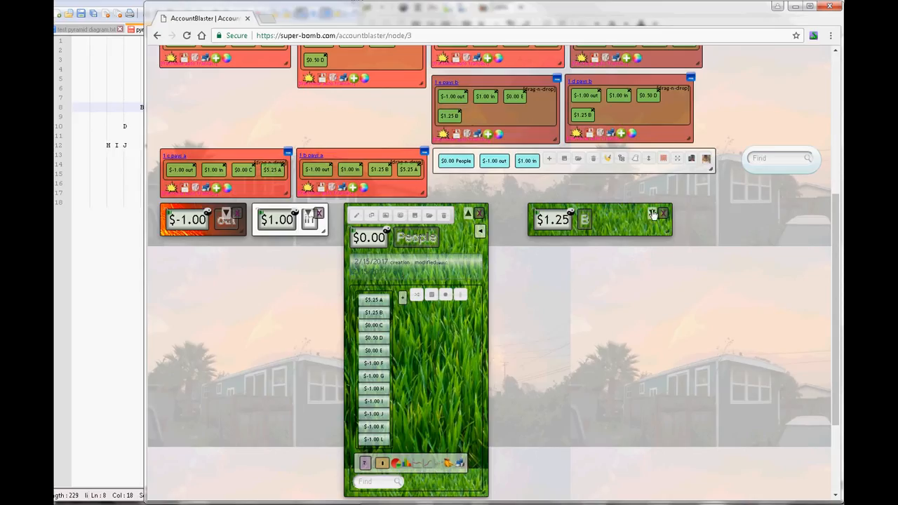
click(652, 214)
key(alt+Tab)
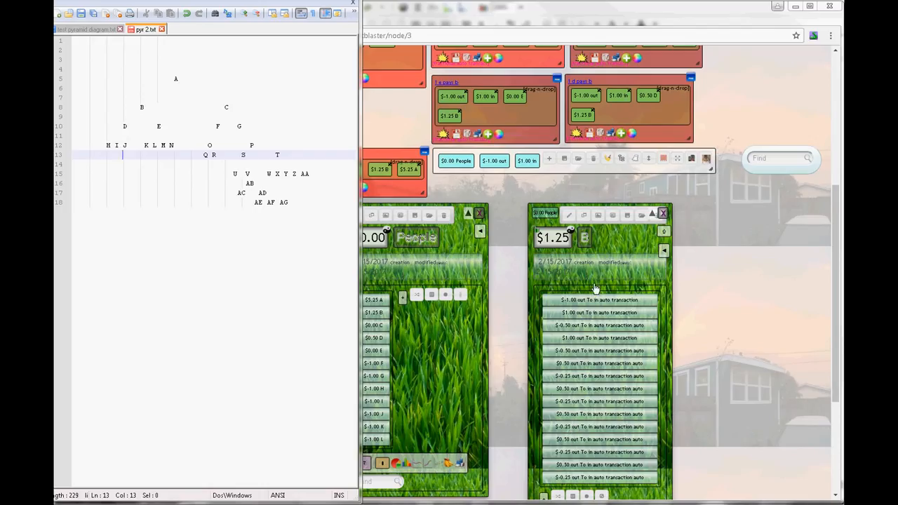
click(663, 213)
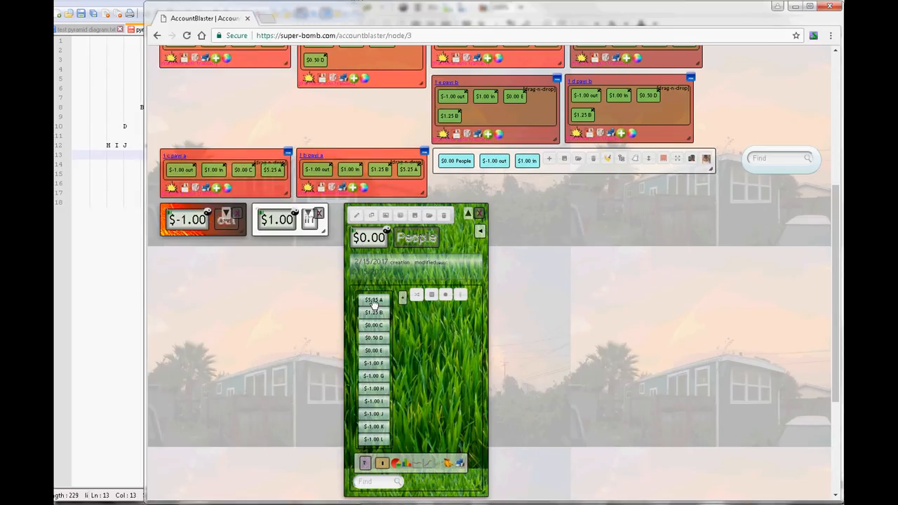
Open account A with its transaction list expanded and compare it with the pyr 2.txt diagram
click(373, 300)
click(652, 214)
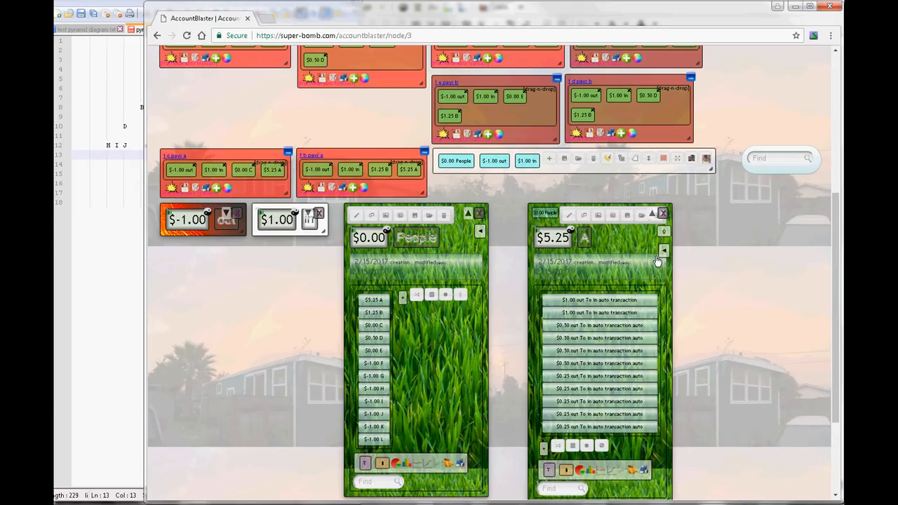
click(127, 235)
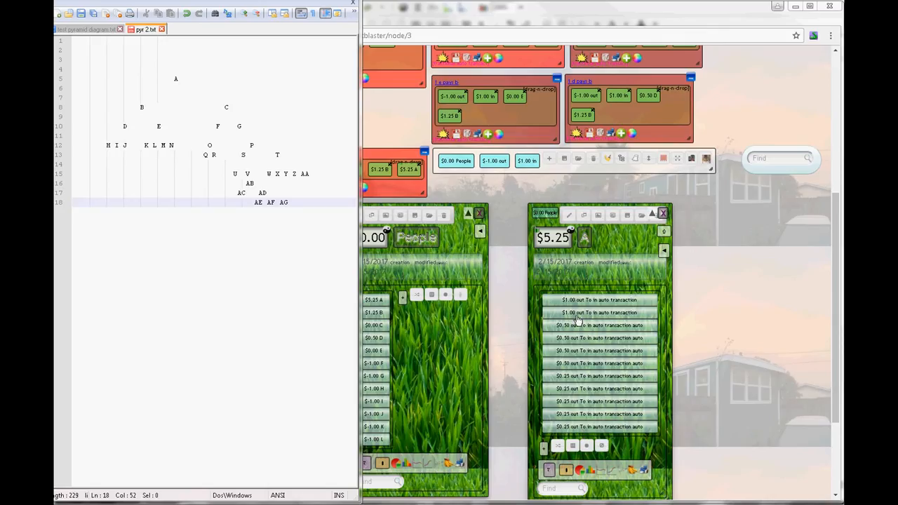
Open account A's detailed transaction list below its panel, widen the panel to fit the entries, and review them
click(663, 253)
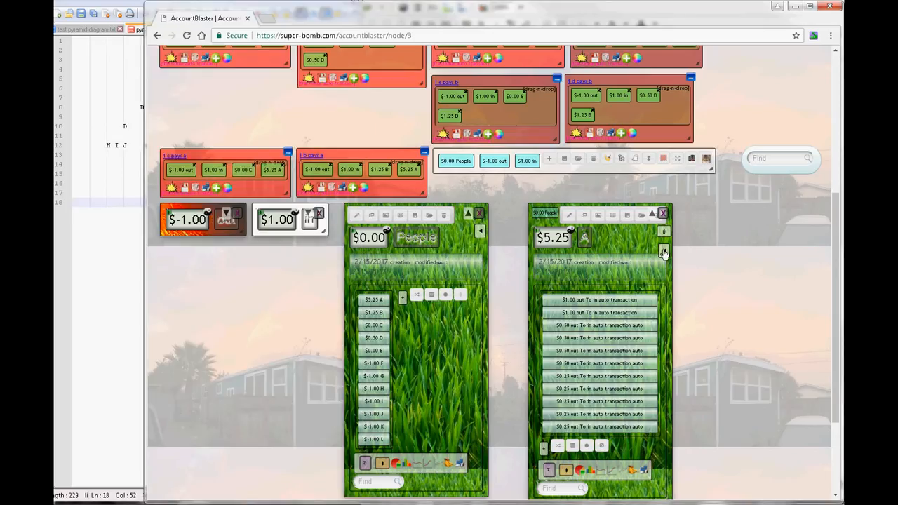
scroll(696, 399, down, 1)
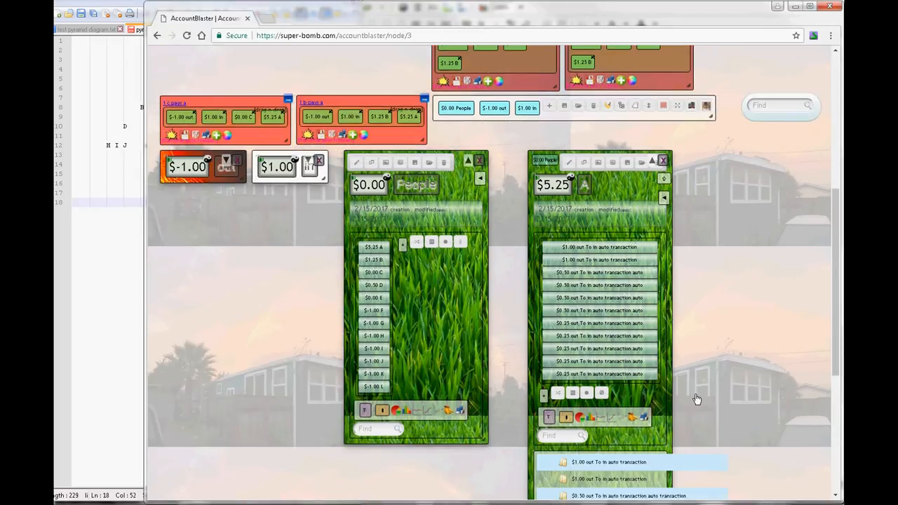
scroll(697, 399, down, 5)
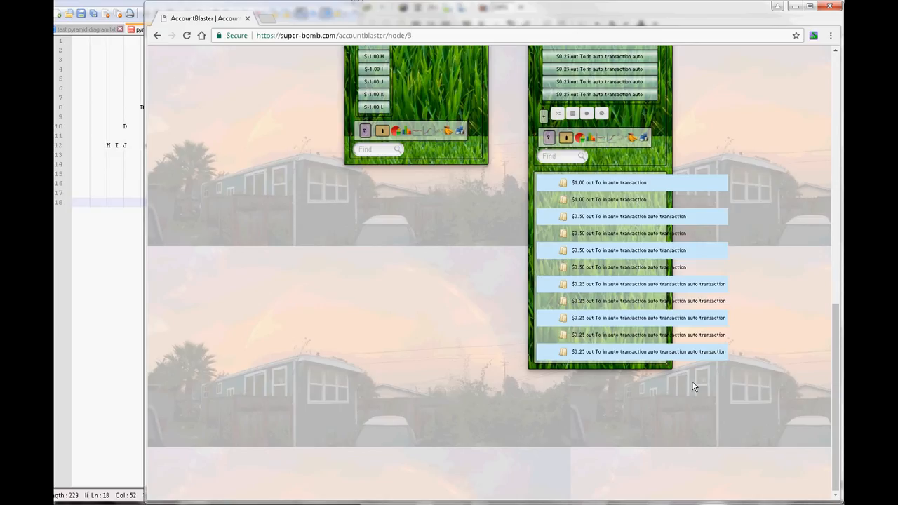
drag(677, 366, 744, 353)
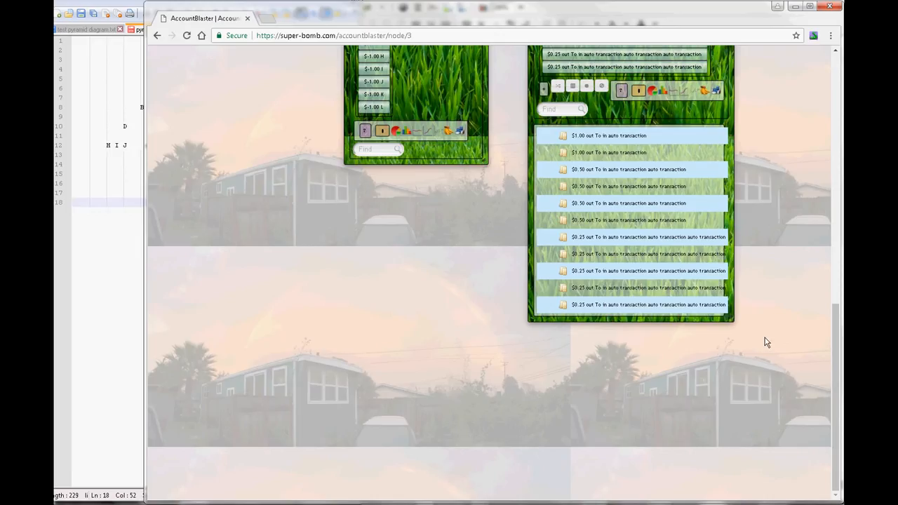
scroll(766, 342, up, 1)
scroll(767, 343, up, 3)
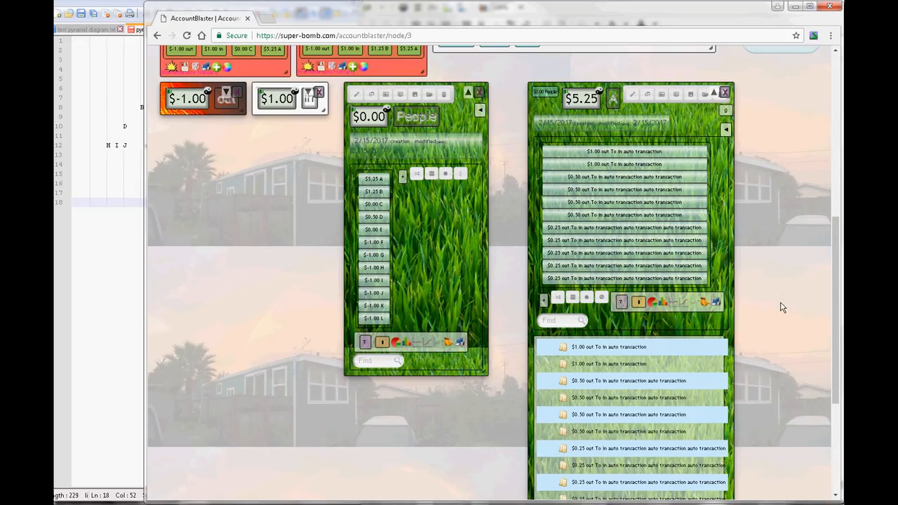
Run a $100 Cash transaction from out to in, and close account A
scroll(782, 307, up, 5)
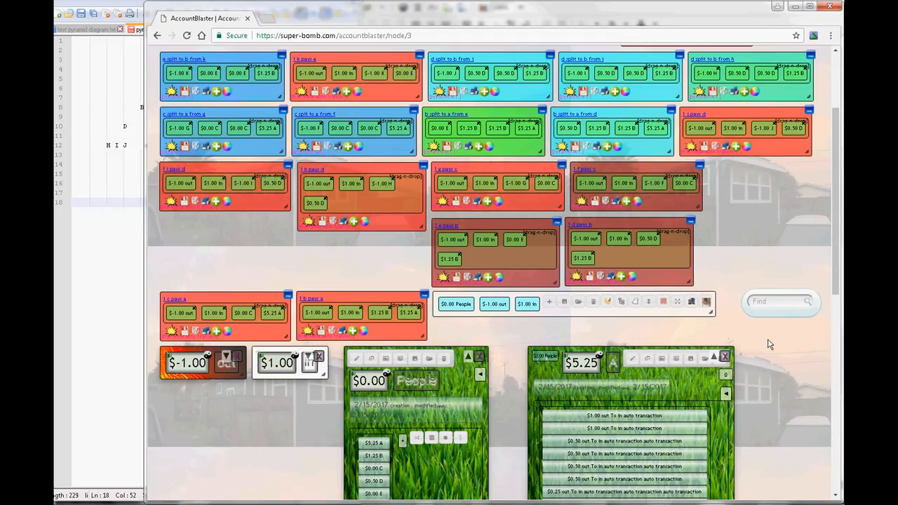
scroll(768, 344, up, 3)
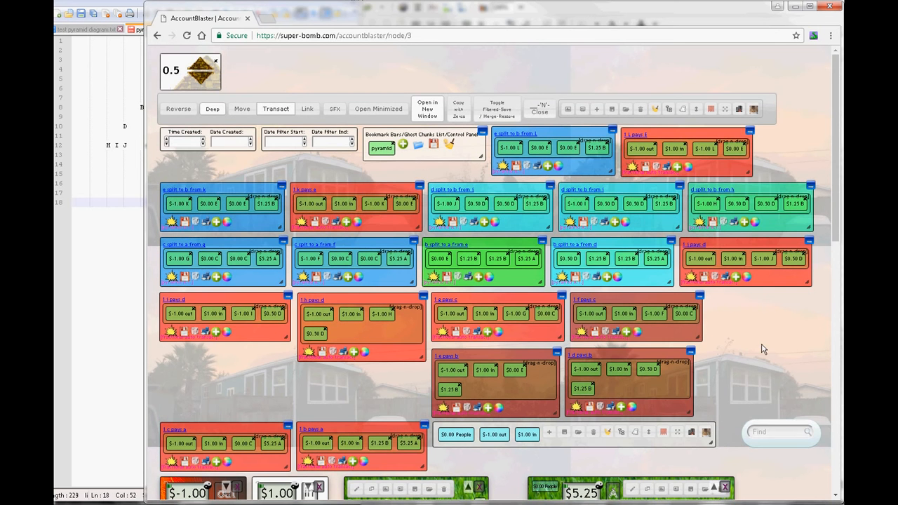
scroll(713, 409, down, 5)
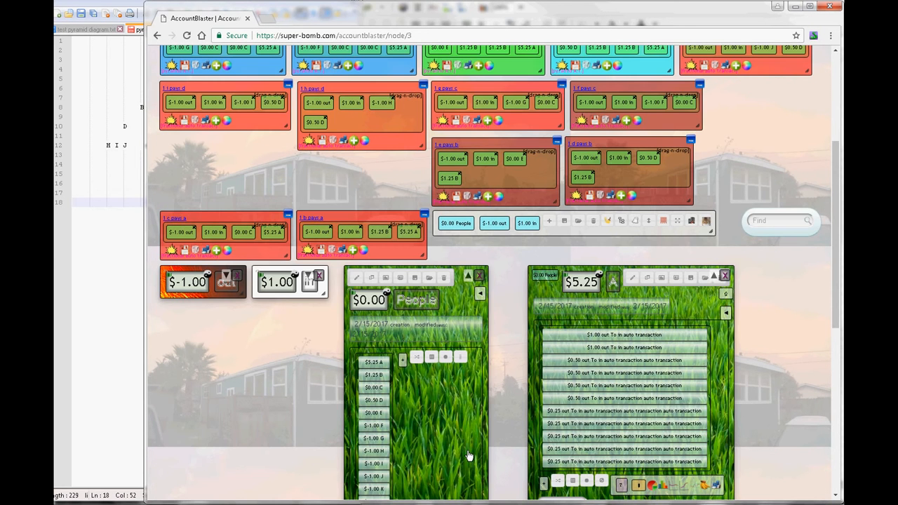
scroll(467, 444, down, 5)
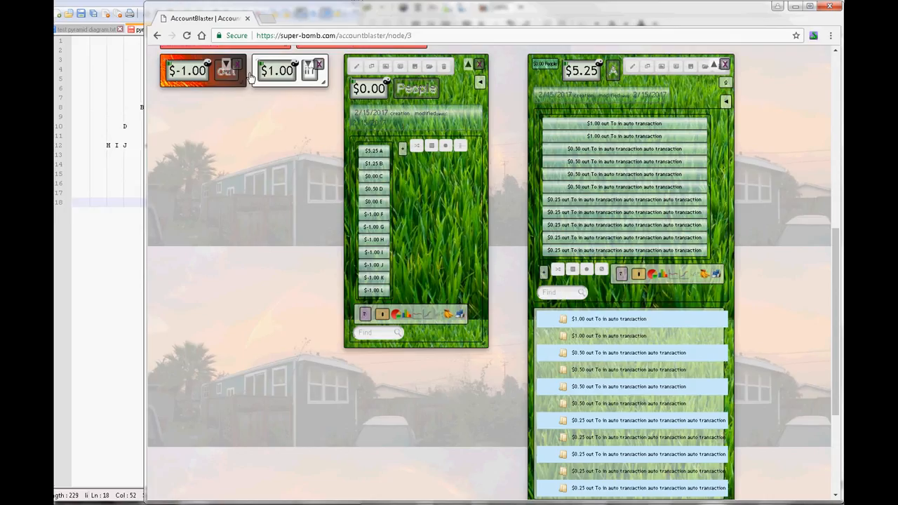
drag(212, 77, 296, 88)
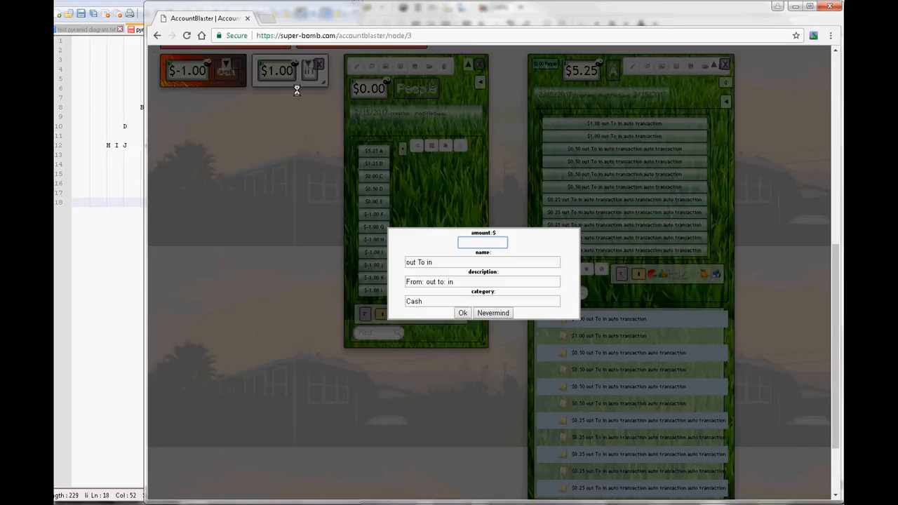
text(100)
click(460, 315)
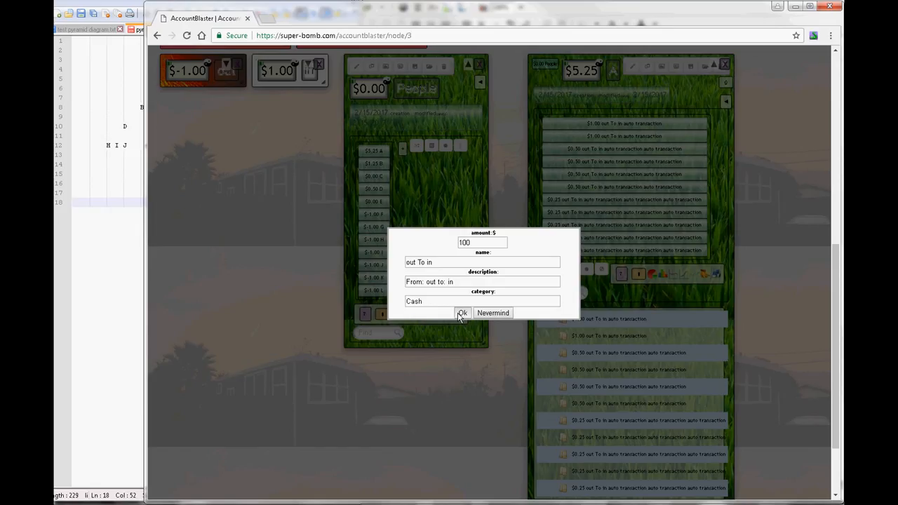
click(461, 314)
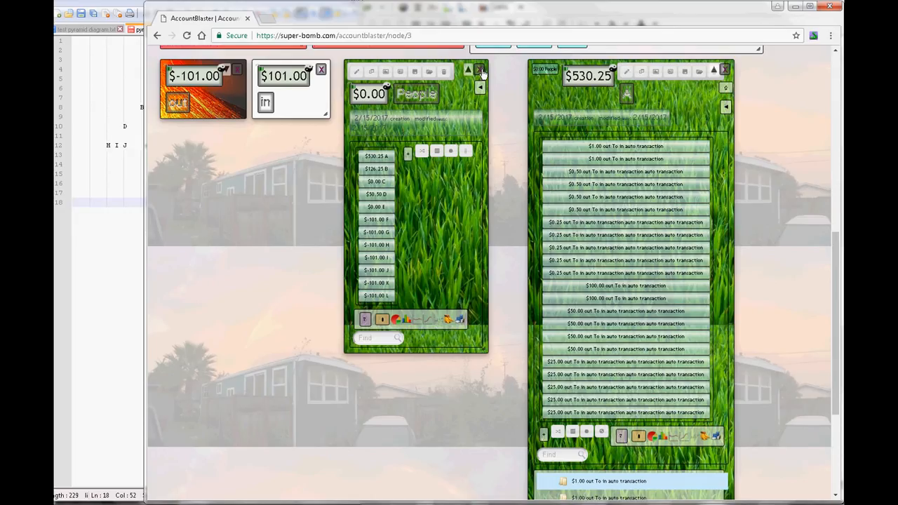
click(726, 69)
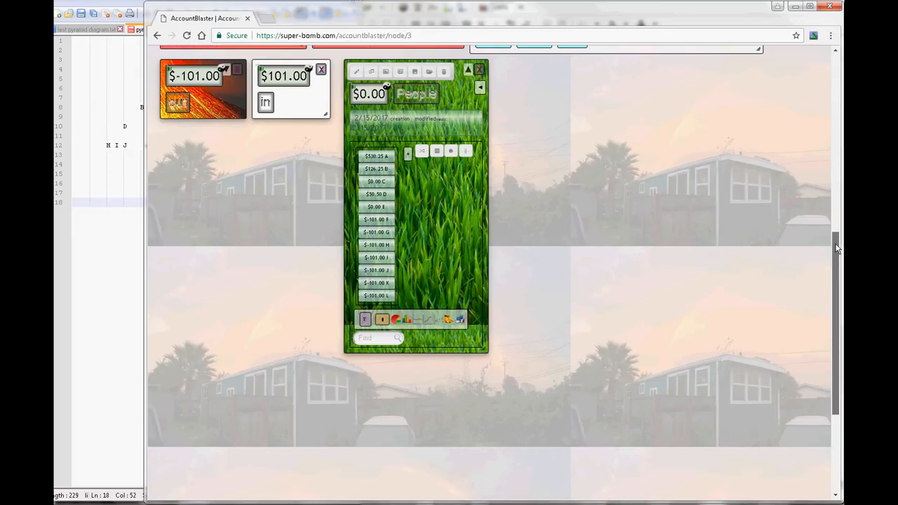
Close the People account and reopen it with its full list of account balances in view
drag(836, 249, 836, 151)
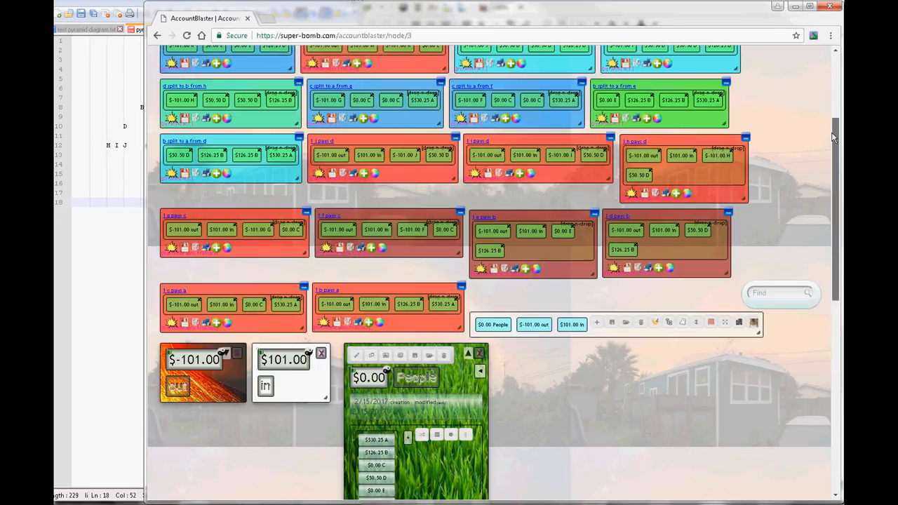
click(481, 354)
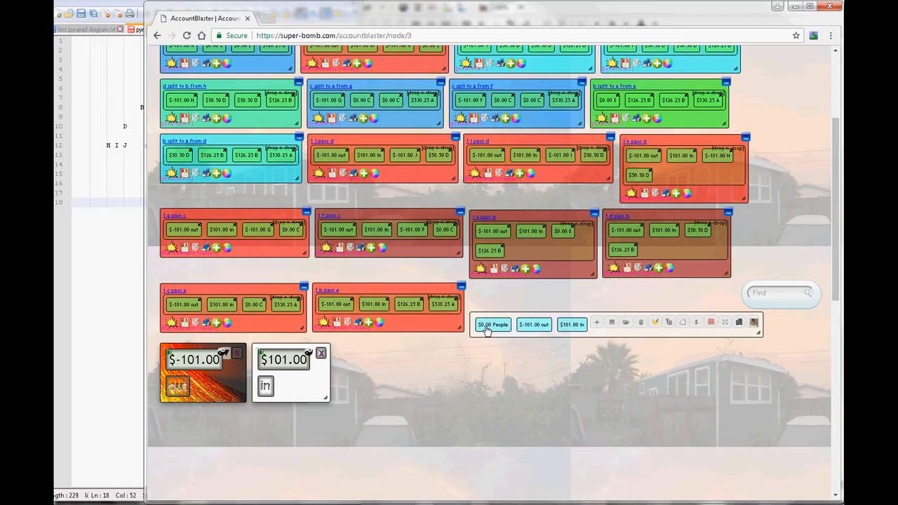
click(486, 329)
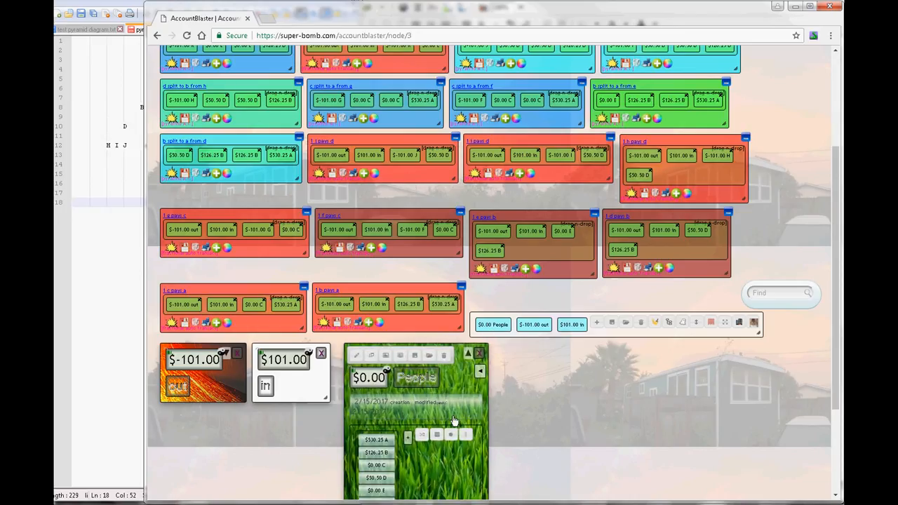
scroll(459, 433, down, 2)
scroll(459, 433, down, 1)
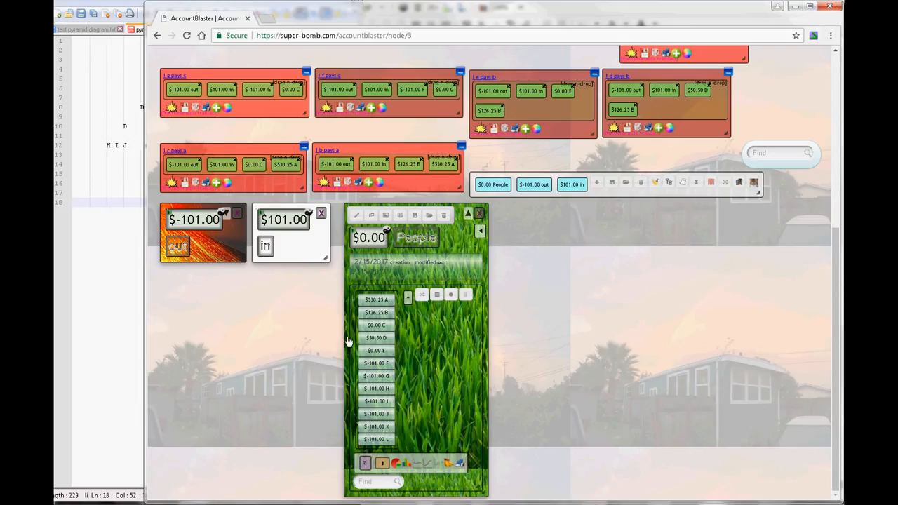
Compare the People balances with the pyr 2.txt diagram, highlighting the letters E, C, F and the H I J group
click(80, 280)
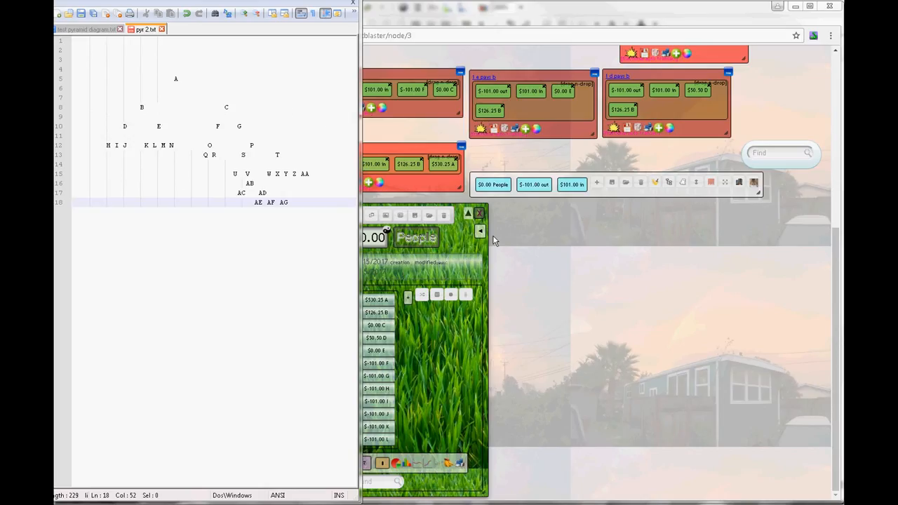
click(572, 309)
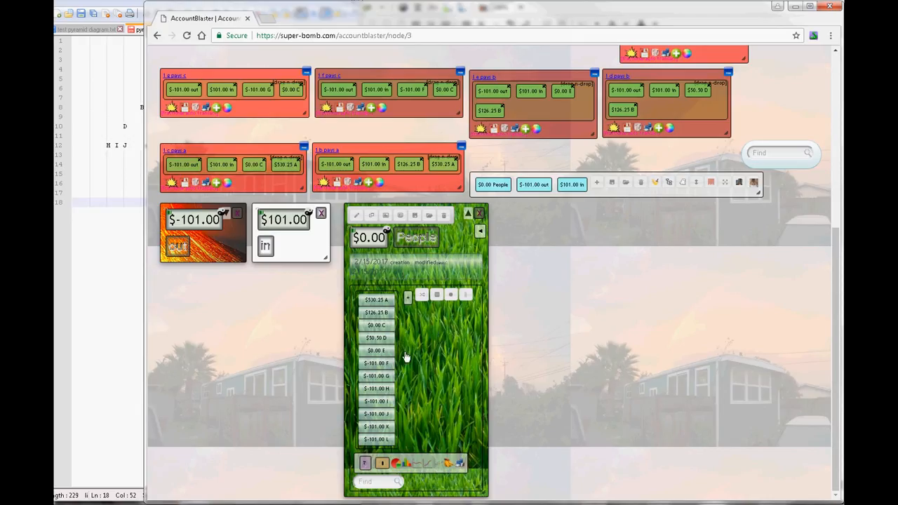
click(126, 224)
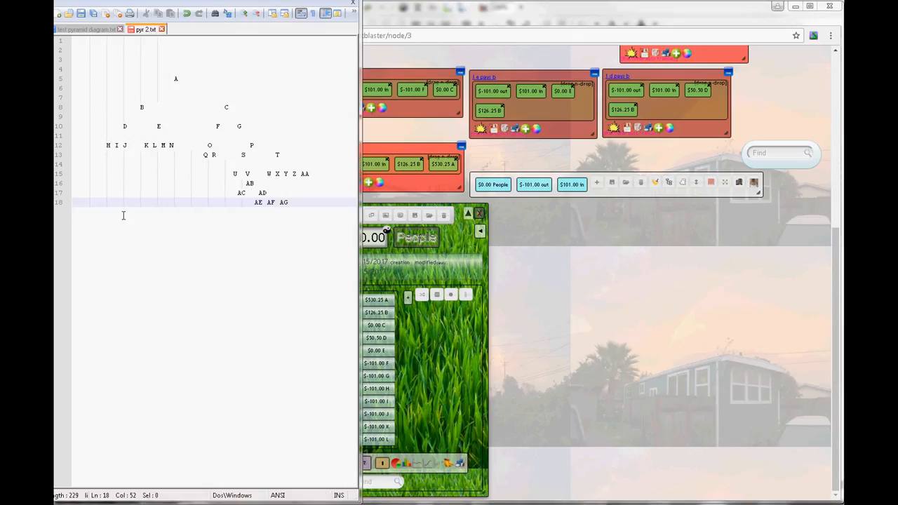
double_click(159, 126)
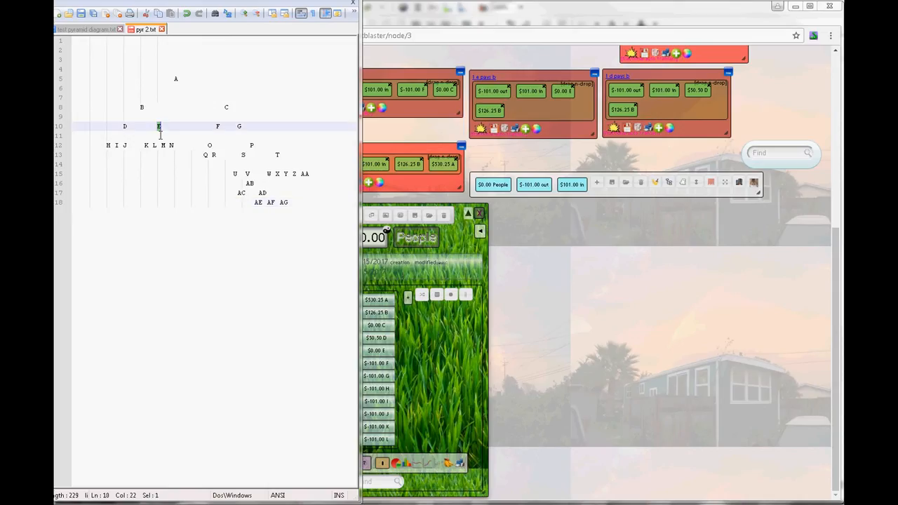
drag(216, 127, 246, 127)
double_click(227, 107)
click(223, 106)
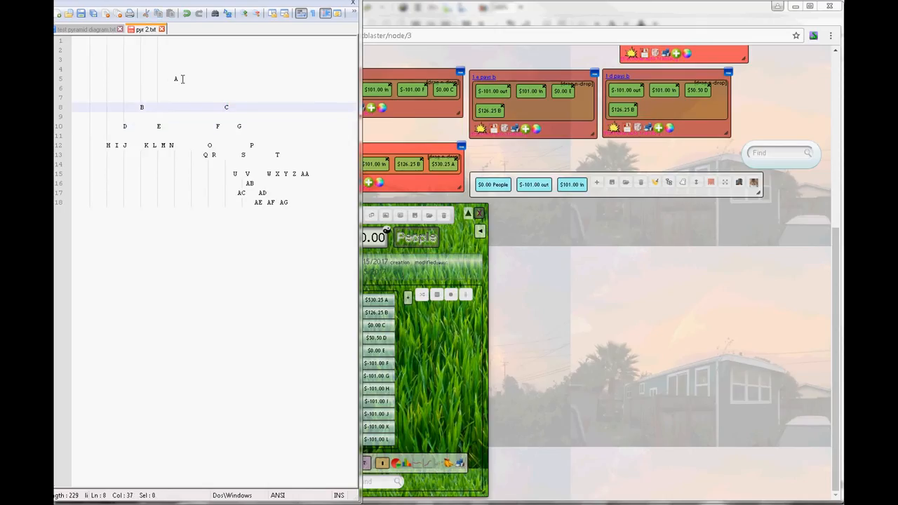
drag(243, 125, 197, 130)
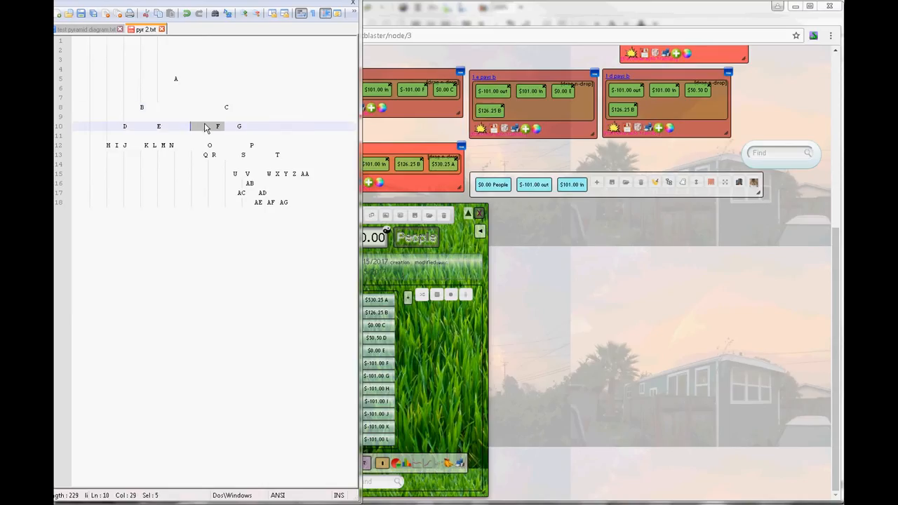
drag(106, 145, 132, 145)
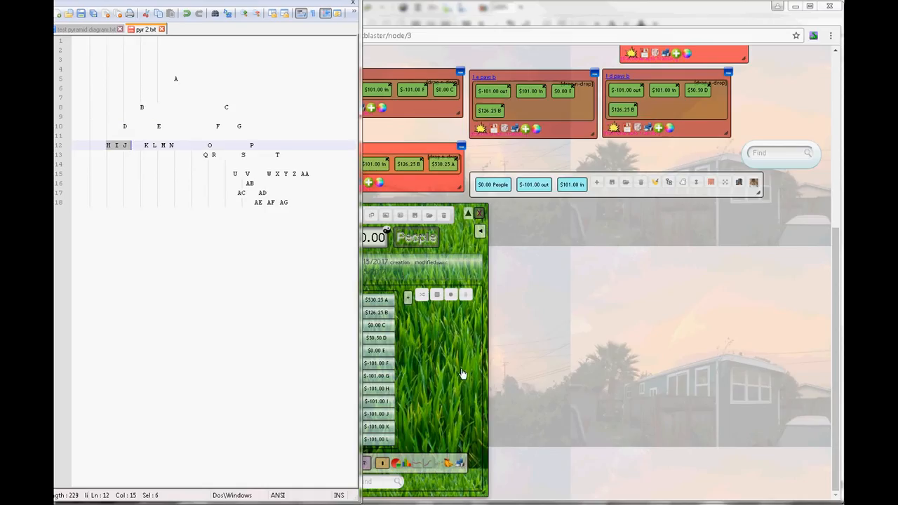
Alternate between AccountBlaster's People balances and the pyr 2.txt diagram to check who received the split payments
click(411, 344)
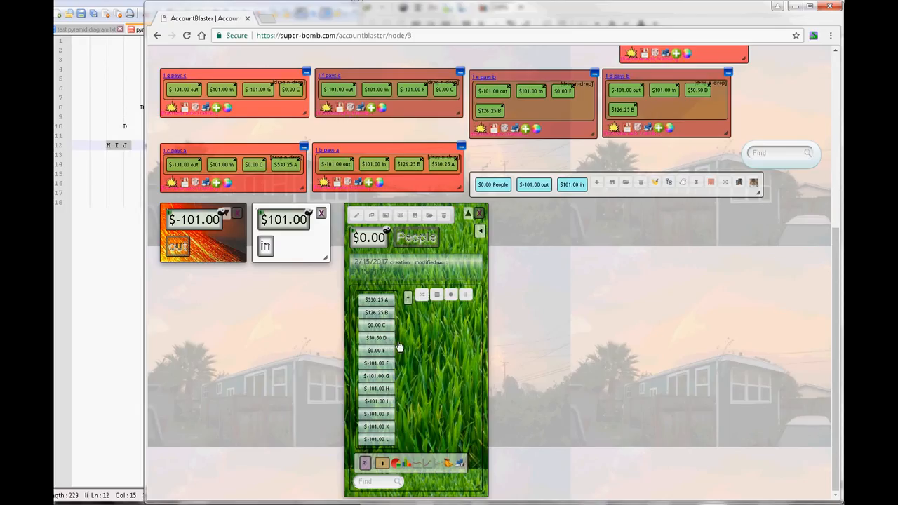
click(86, 202)
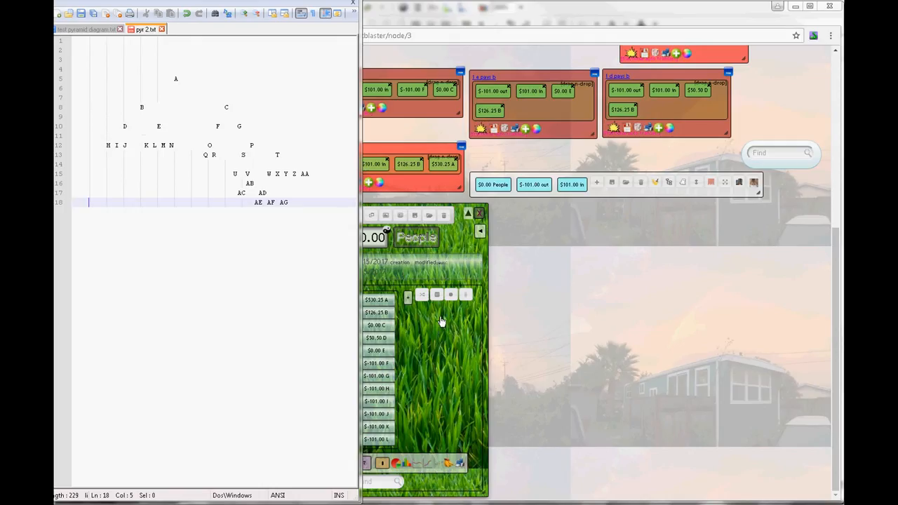
click(451, 350)
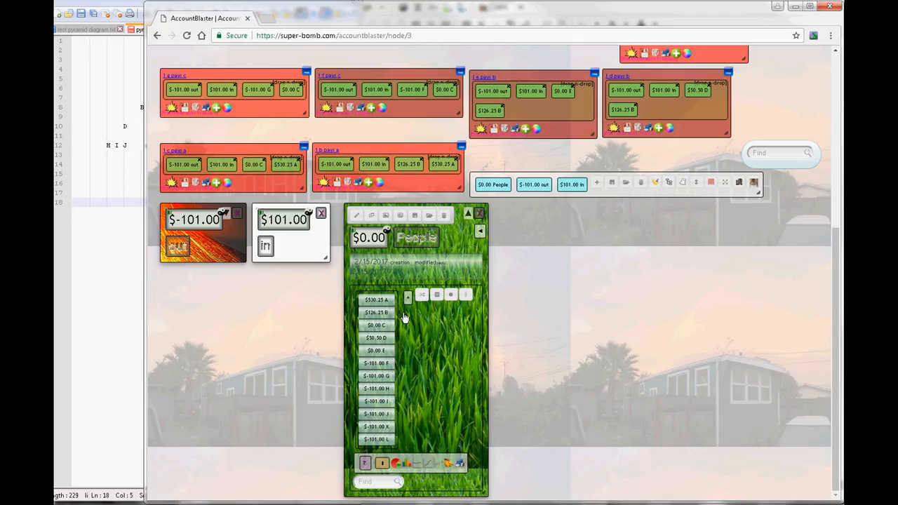
click(118, 183)
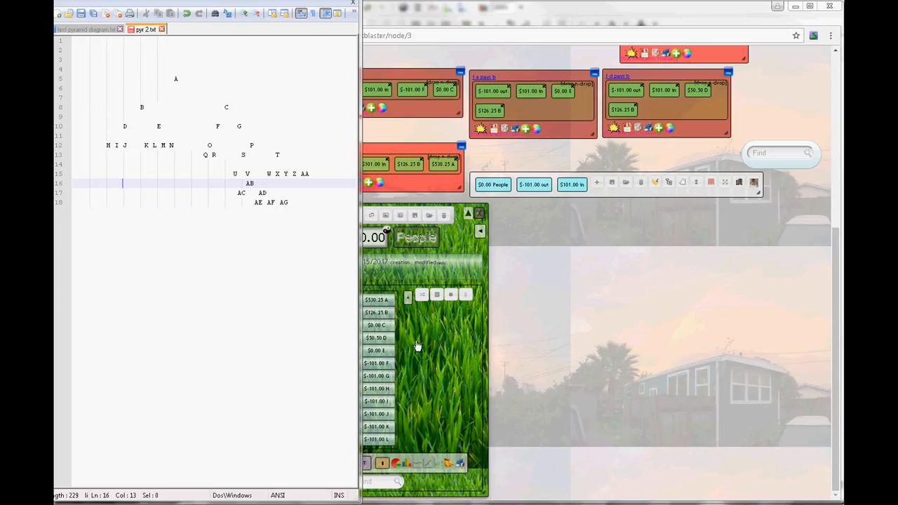
click(569, 352)
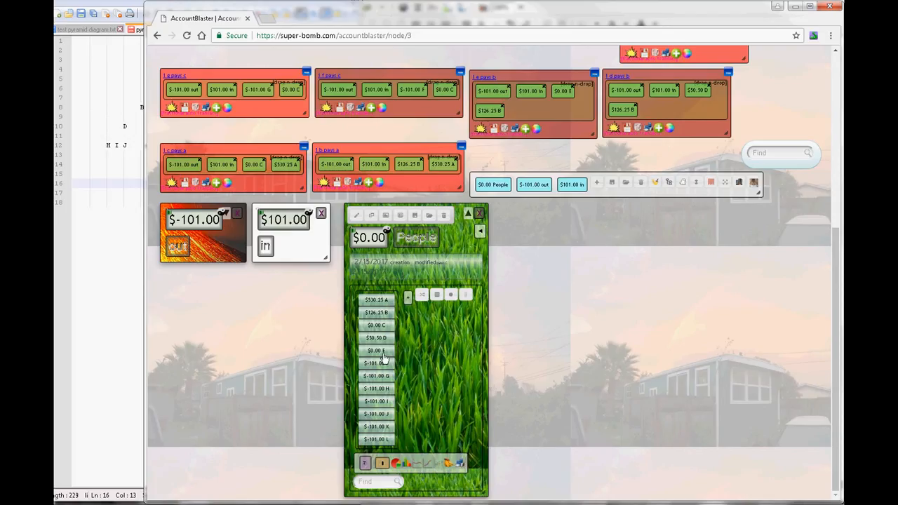
Lower the pyramid split factor at the start of the AccountBlaster page to 0.3
scroll(368, 351, up, 1)
scroll(367, 351, up, 5)
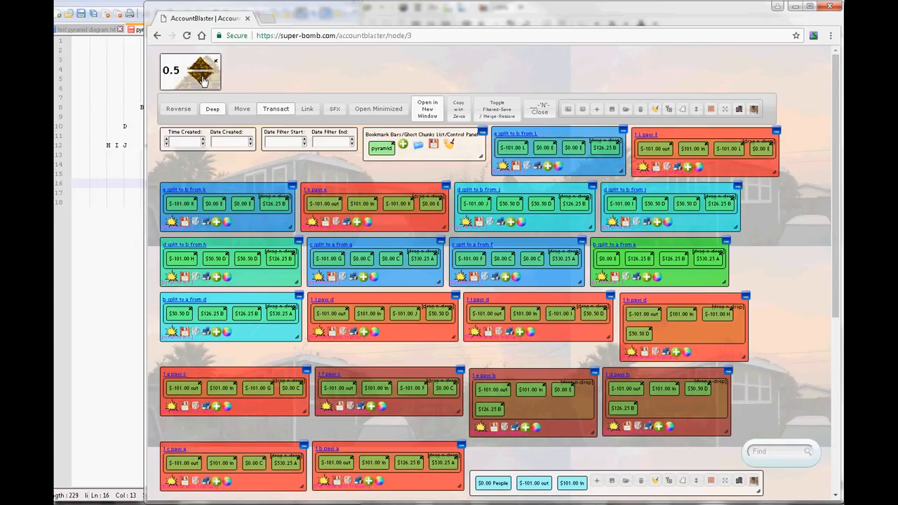
click(204, 81)
click(204, 81)
scroll(425, 398, down, 5)
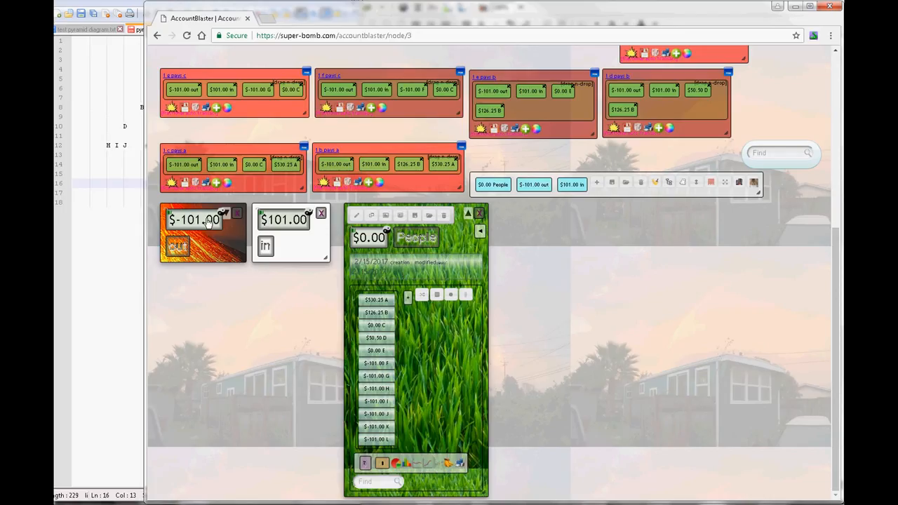
drag(207, 222, 274, 223)
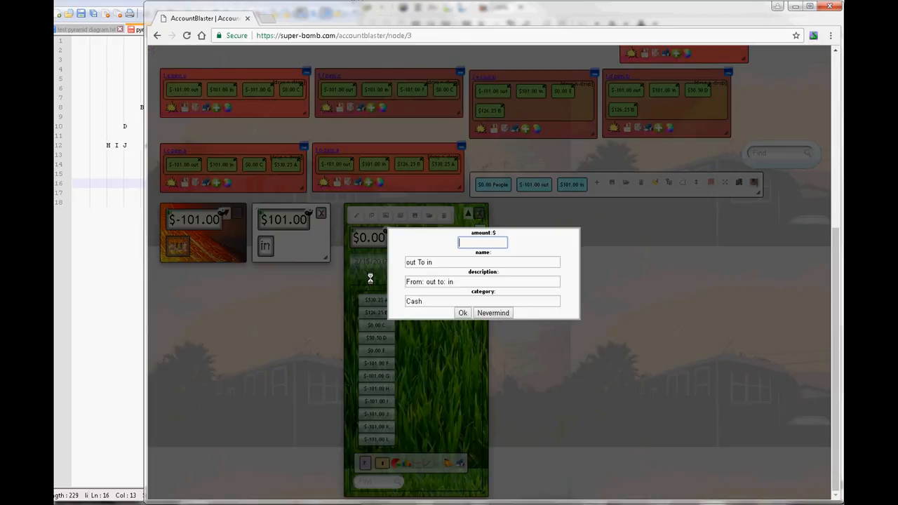
text(10000000)
key(BackSpace)
key(BackSpace)
key(BackSpace)
key(BackSpace)
click(490, 317)
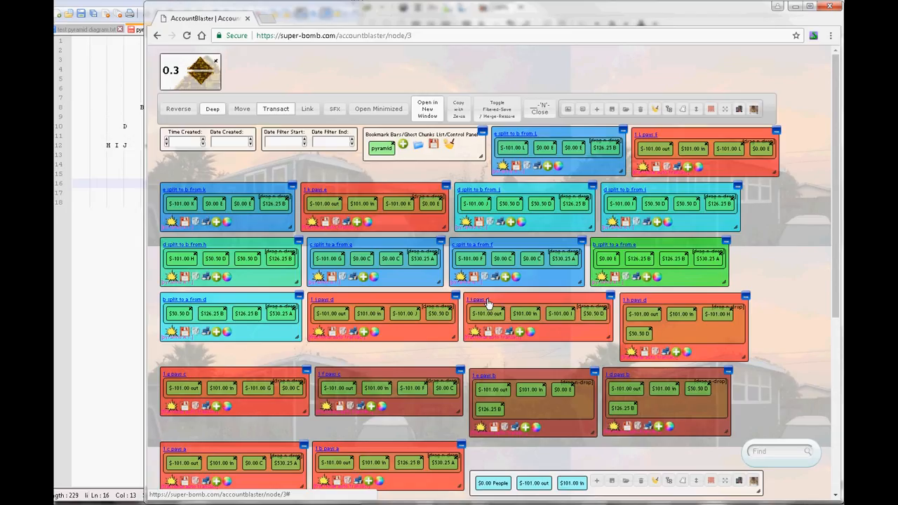
Clear account A by wrapping its transactions in a new level and deleting the resulting wrapper
scroll(489, 303, down, 6)
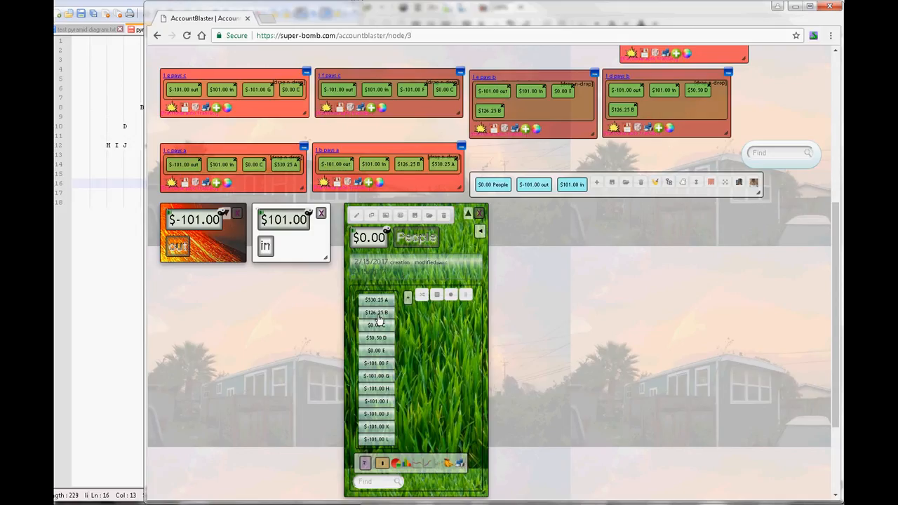
scroll(460, 386, down, 1)
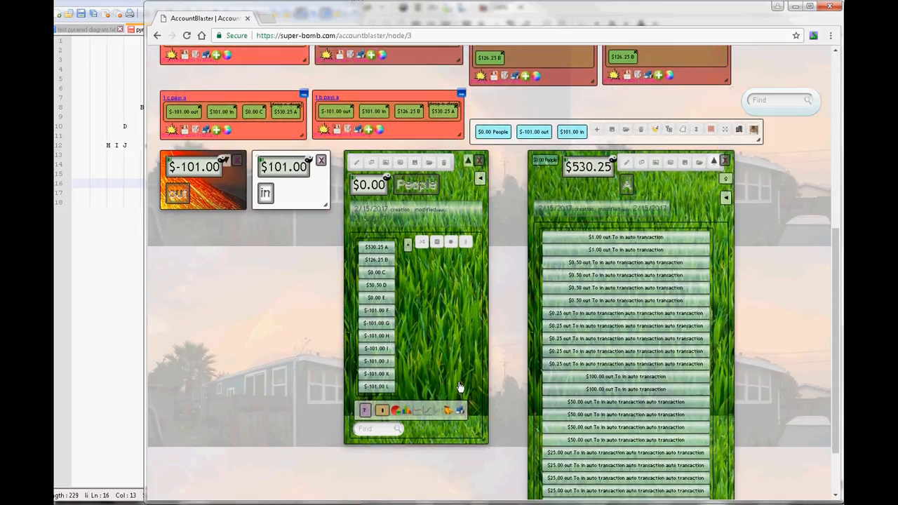
scroll(459, 386, down, 1)
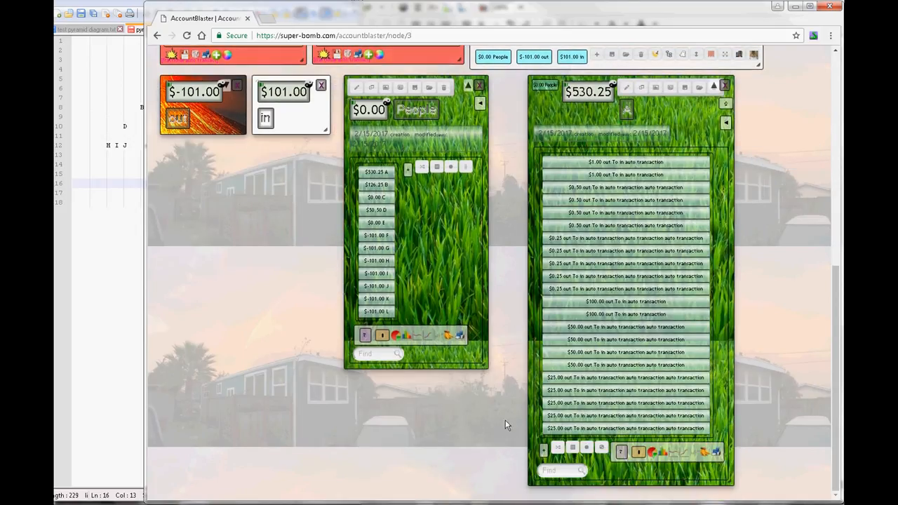
click(621, 453)
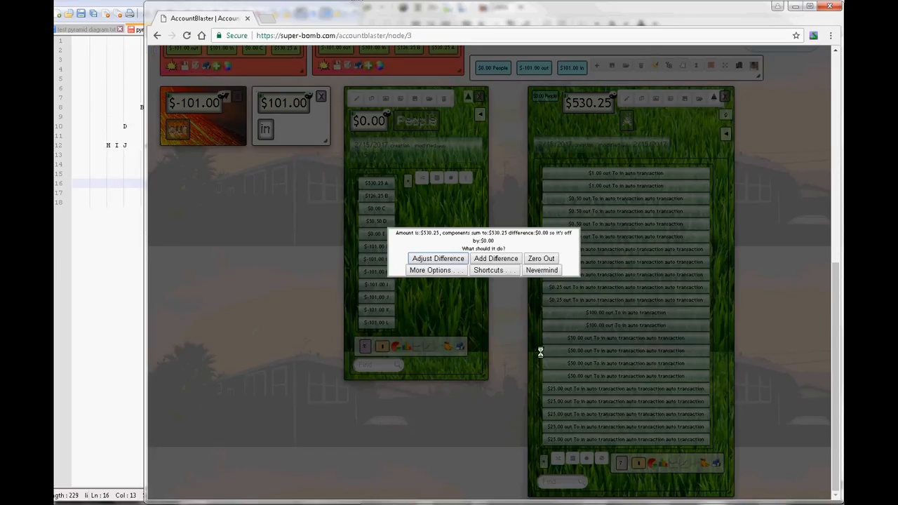
click(506, 271)
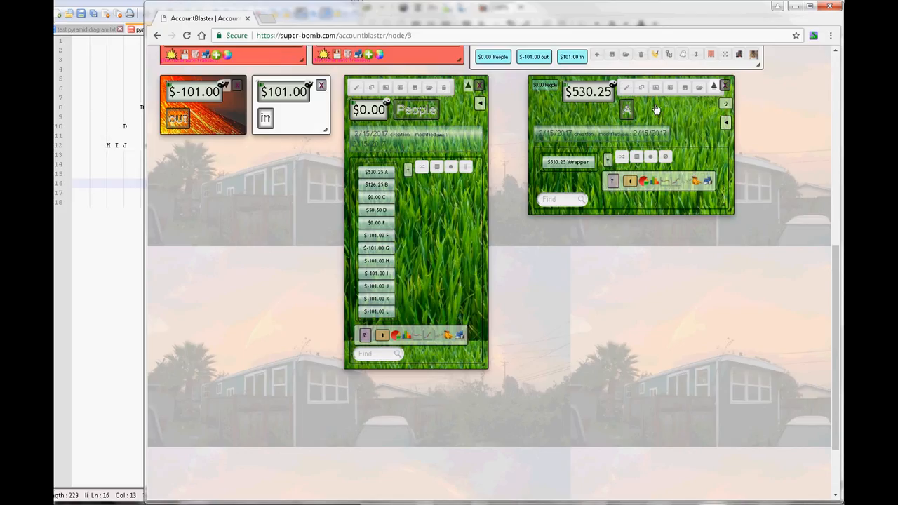
click(582, 157)
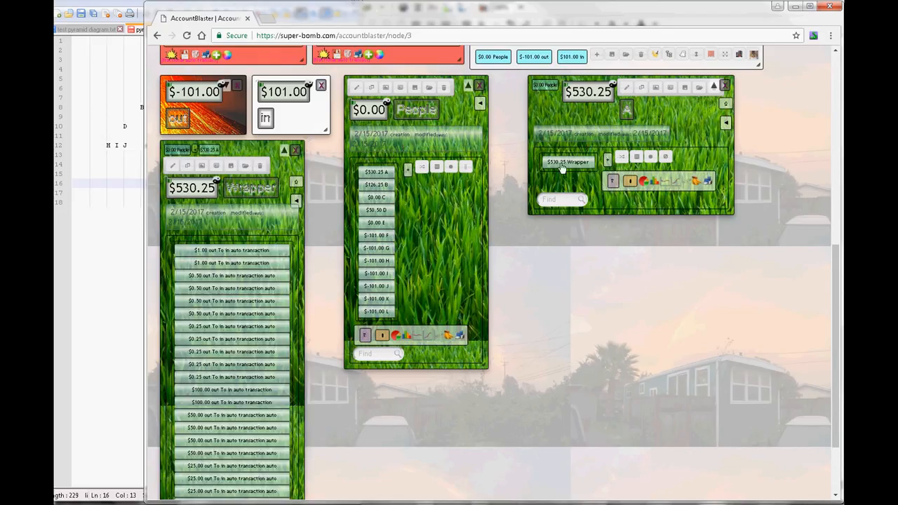
click(259, 166)
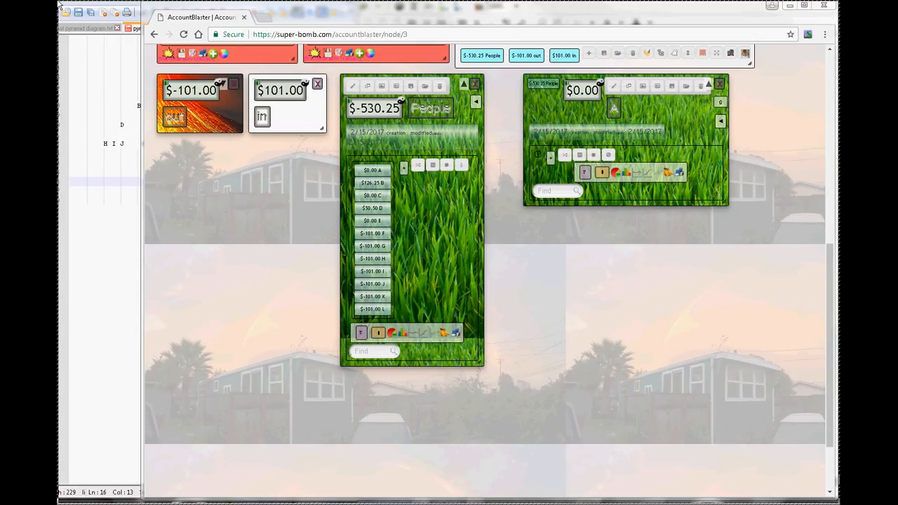
Open account B, wrap all its transactions in a new level, and delete that wrapper to empty the account
click(373, 184)
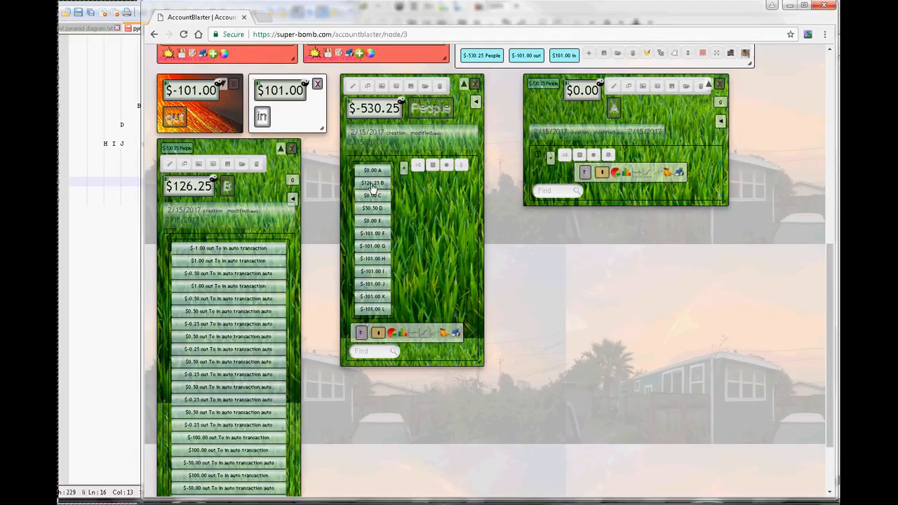
scroll(312, 307, down, 3)
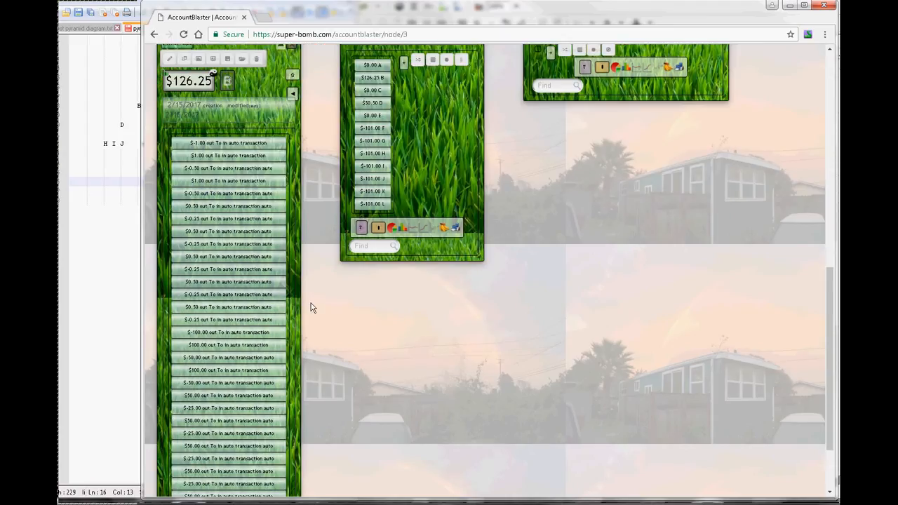
scroll(312, 307, down, 3)
click(178, 460)
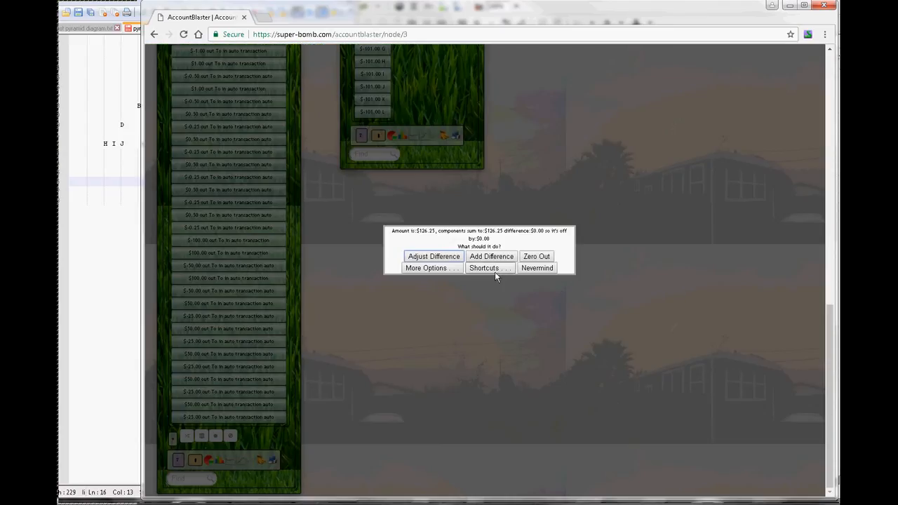
click(491, 269)
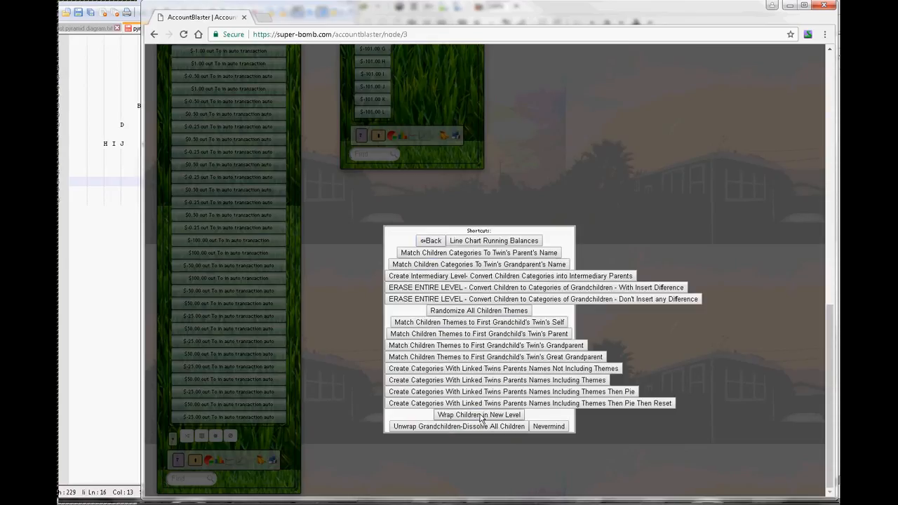
click(344, 321)
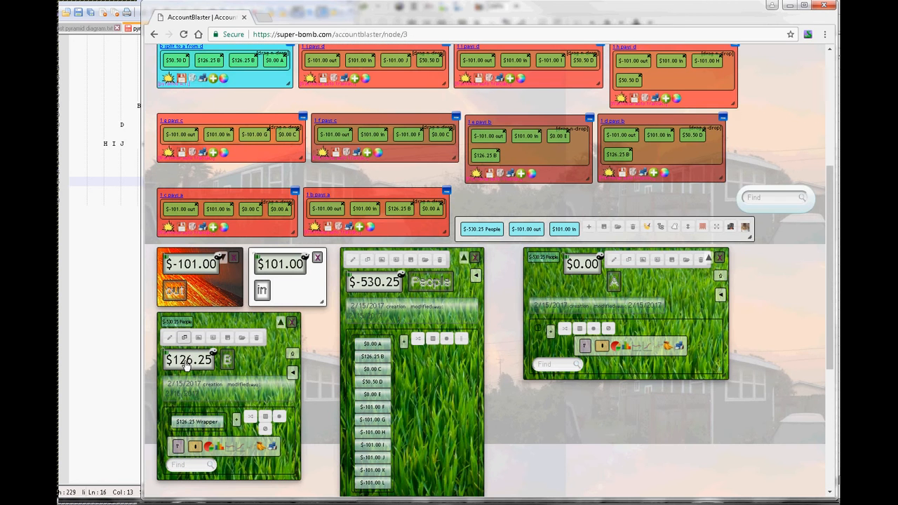
click(203, 423)
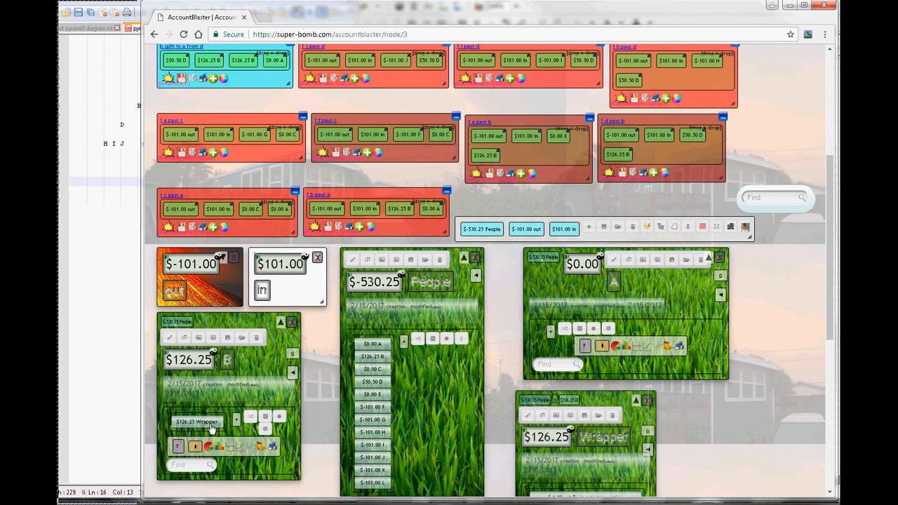
click(623, 411)
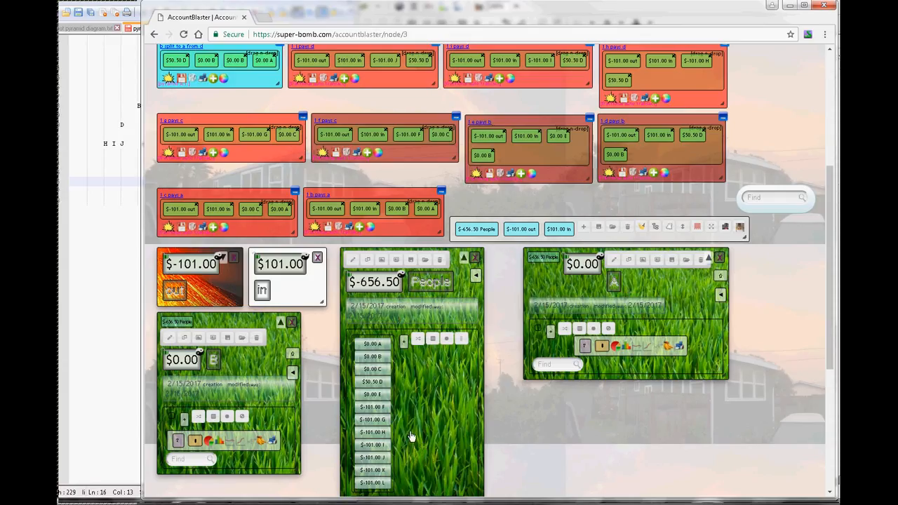
Open account D and wrap all its transactions in a new level
click(373, 385)
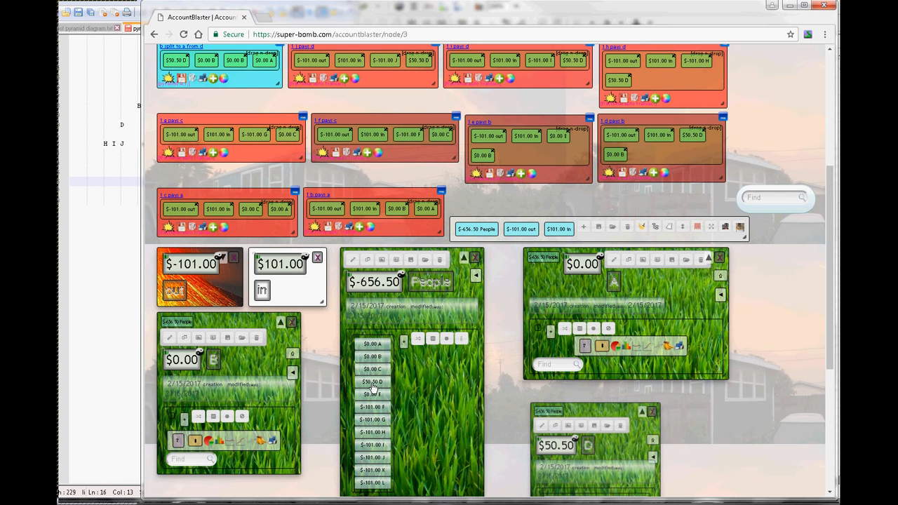
scroll(533, 457, down, 1)
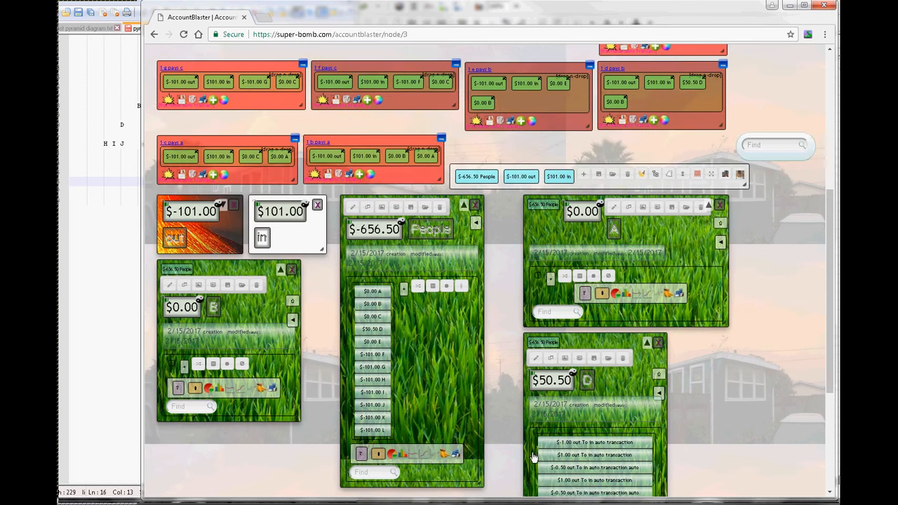
scroll(533, 457, down, 3)
click(540, 441)
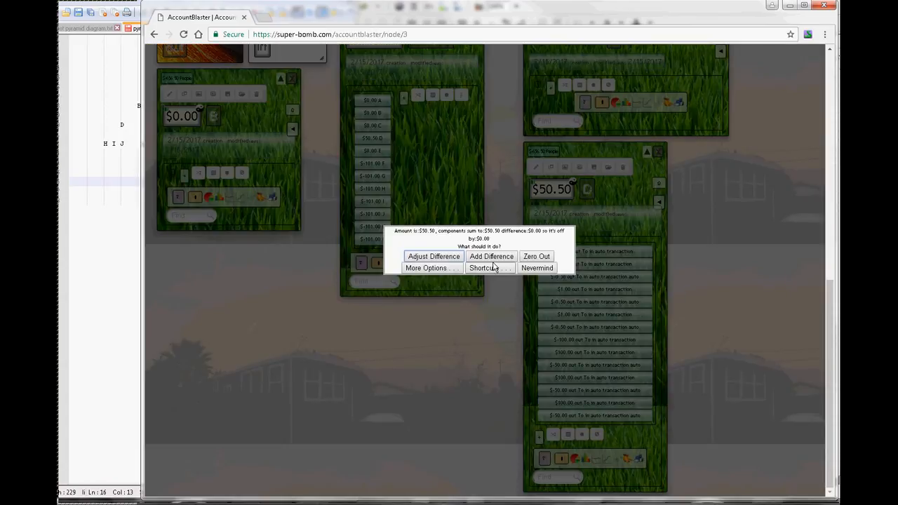
click(497, 270)
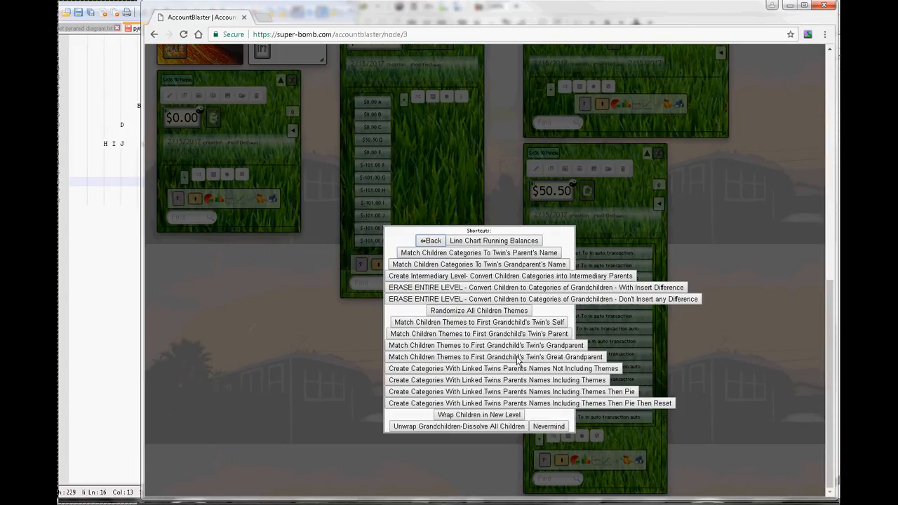
click(480, 414)
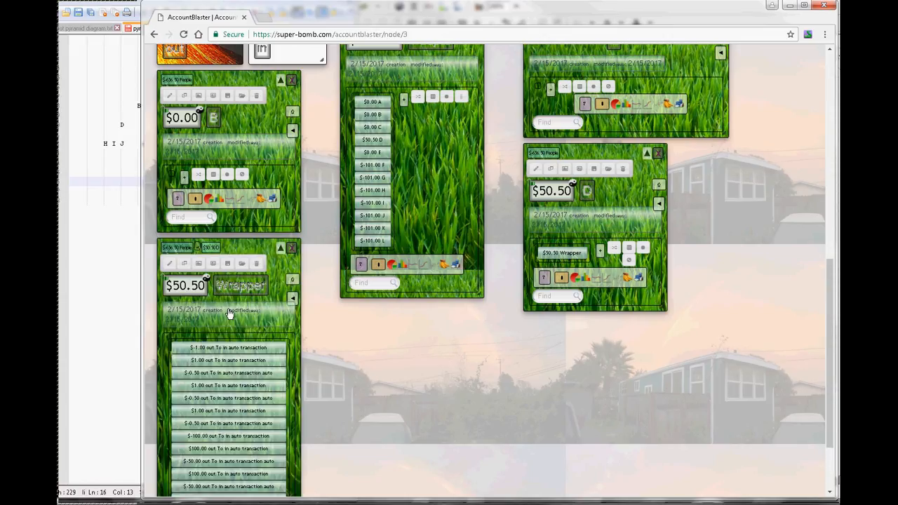
Try zeroing out the amount of account D's new wrapper
scroll(246, 341, down, 3)
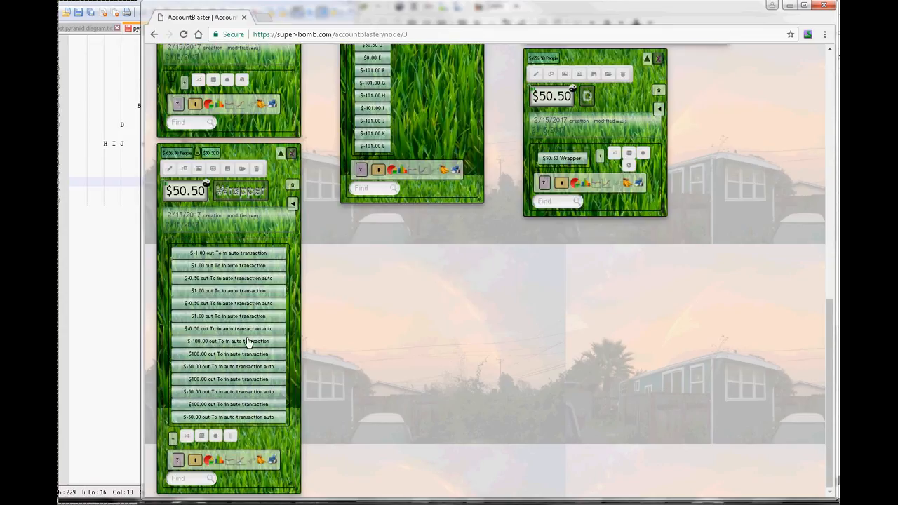
click(188, 461)
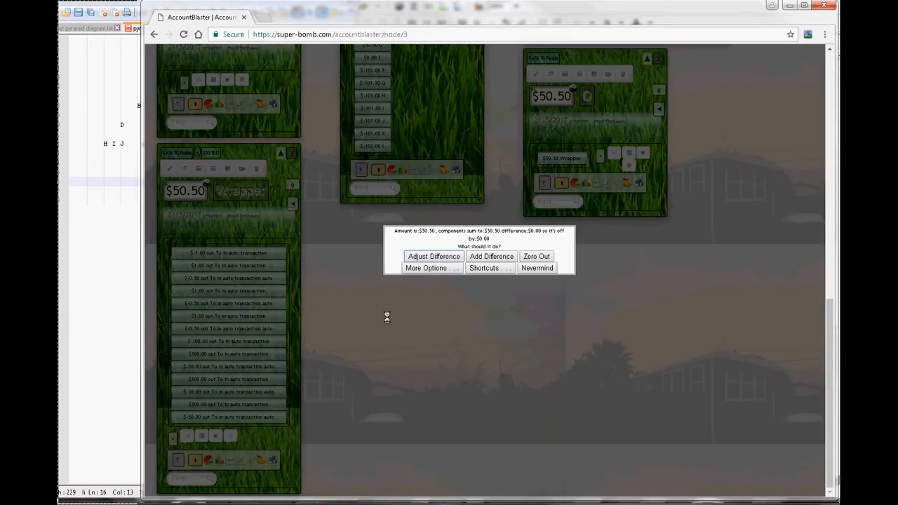
click(546, 258)
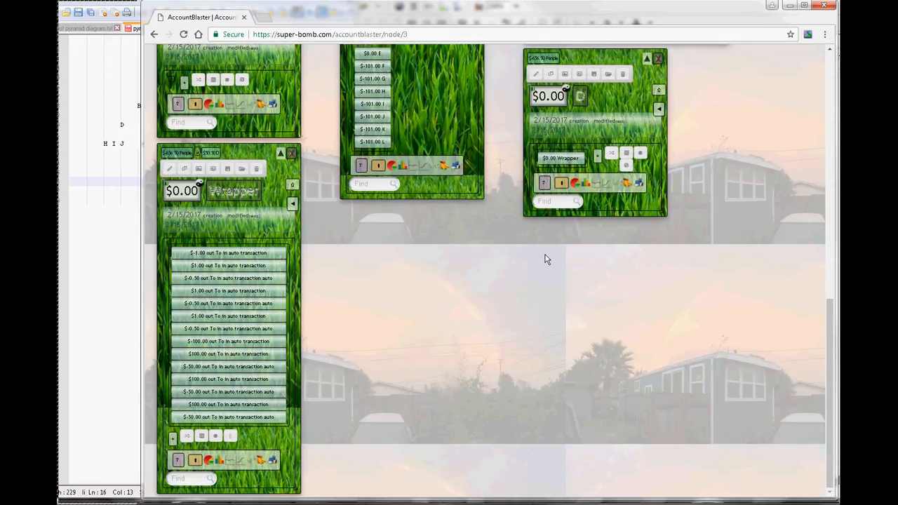
Set the wrapper's amount back to 50.5 and delete the wrapper to empty account D
click(168, 172)
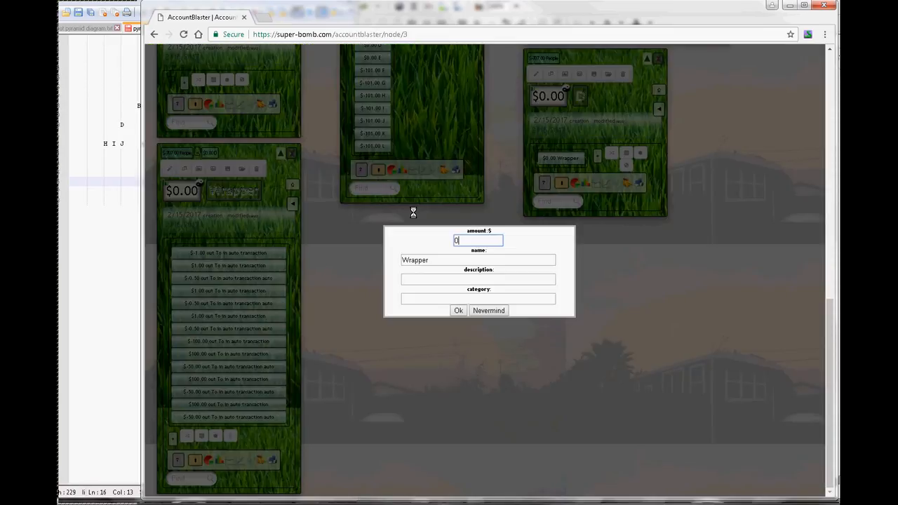
drag(468, 238, 420, 241)
text(50.5)
key(Return)
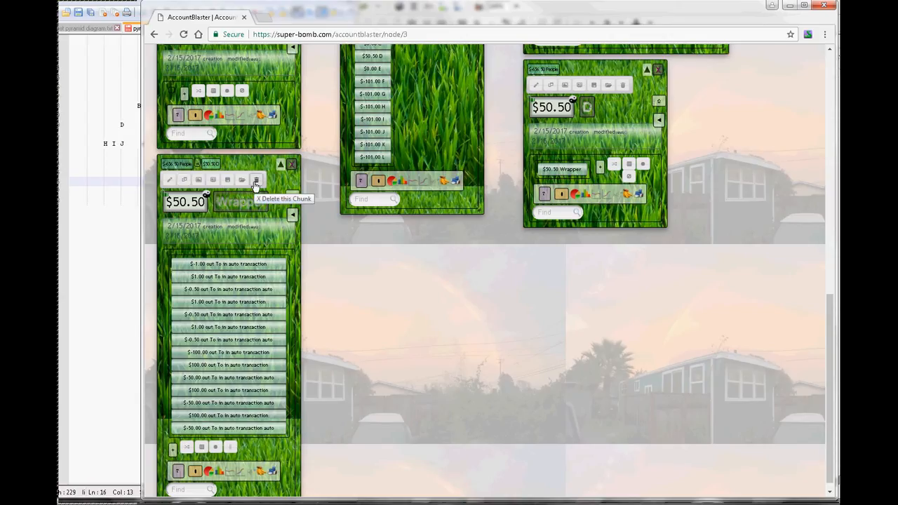
click(256, 183)
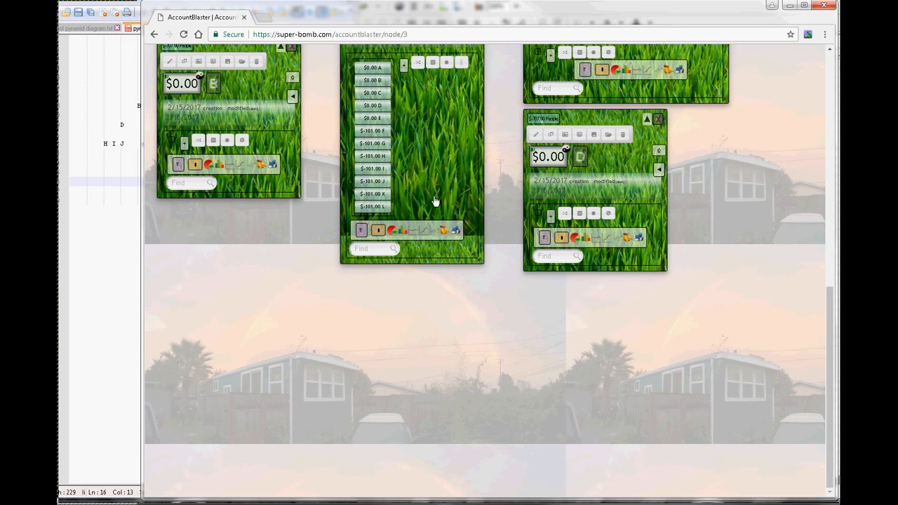
Check the pyramid split factor, and transact $1 from the out account to the in account
scroll(437, 200, up, 3)
scroll(436, 192, up, 7)
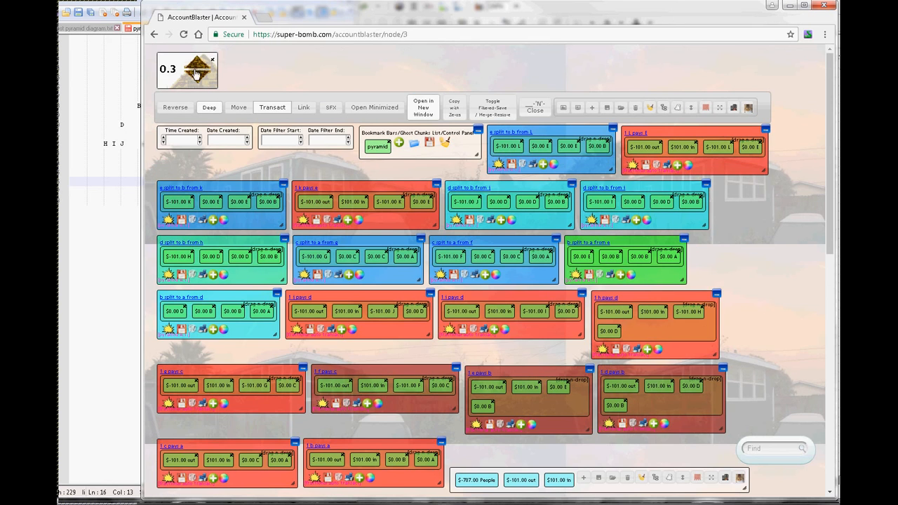
scroll(254, 332, down, 6)
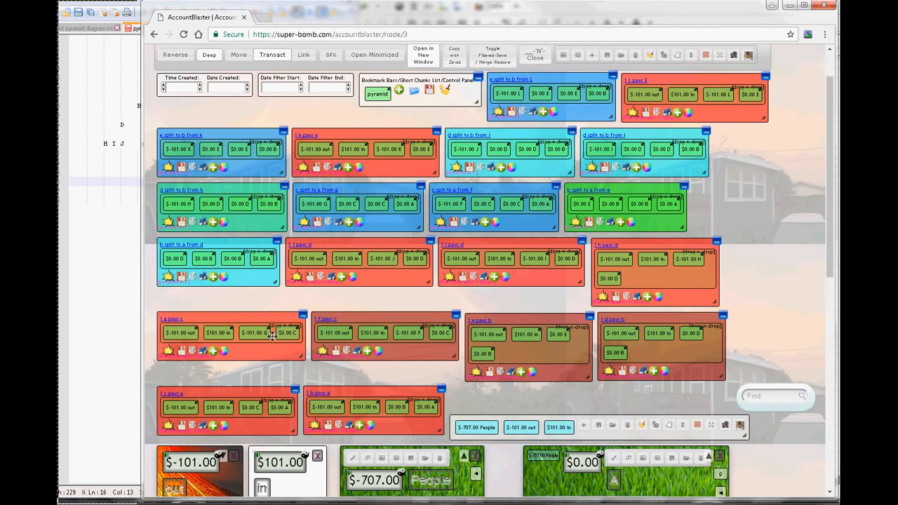
scroll(357, 375, down, 1)
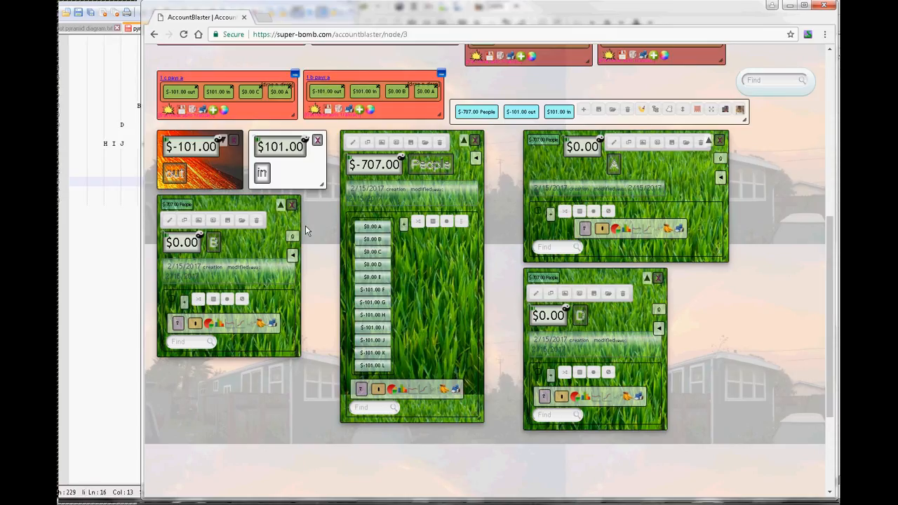
drag(264, 154, 266, 145)
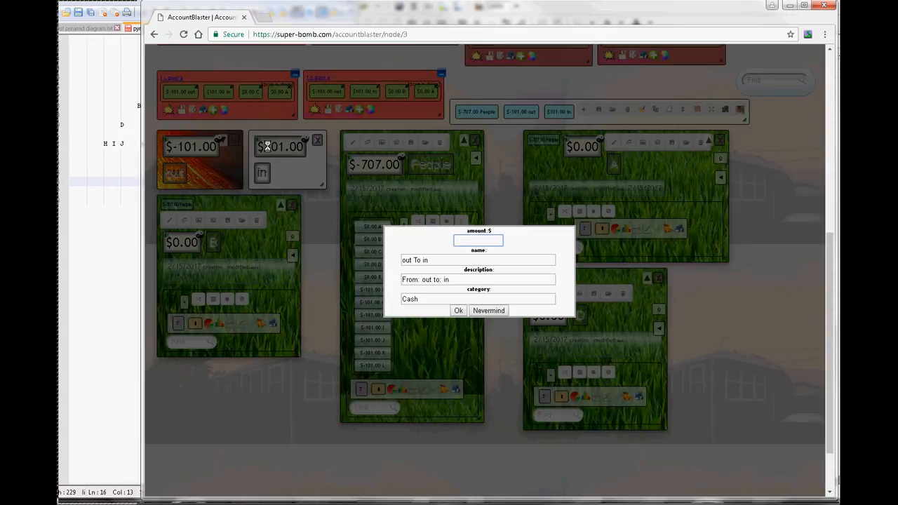
text(1)
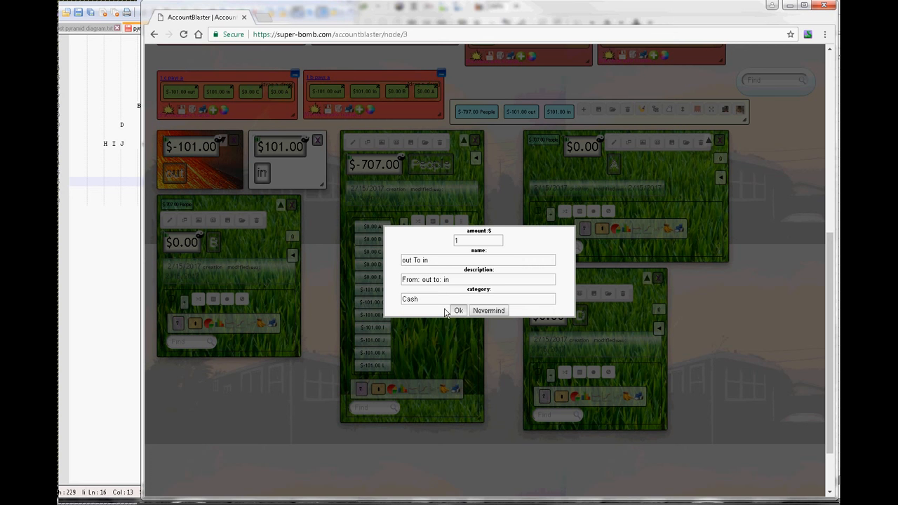
click(455, 311)
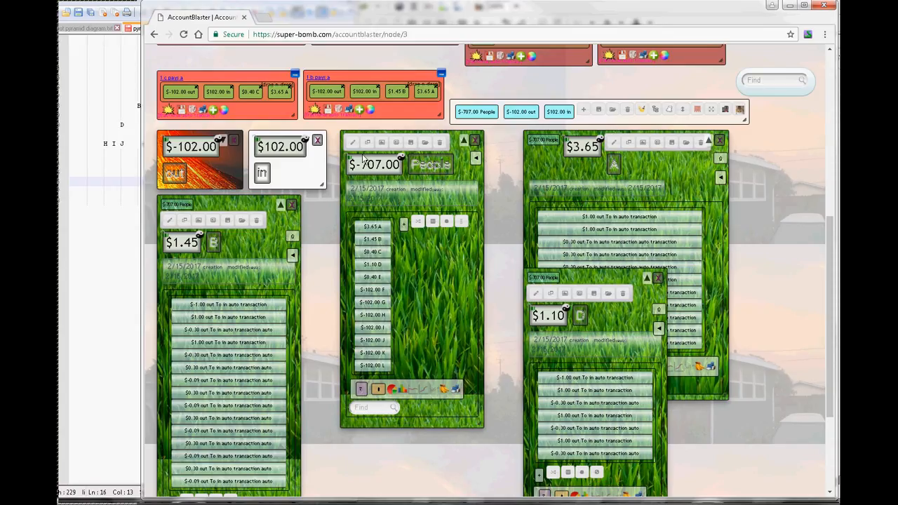
Close the open people accounts and reopen only People to review its members' balances
click(292, 205)
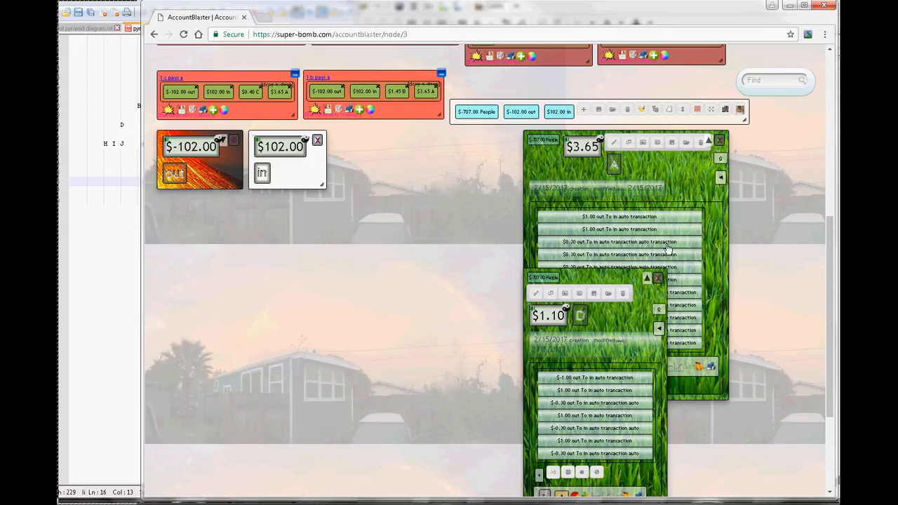
click(719, 141)
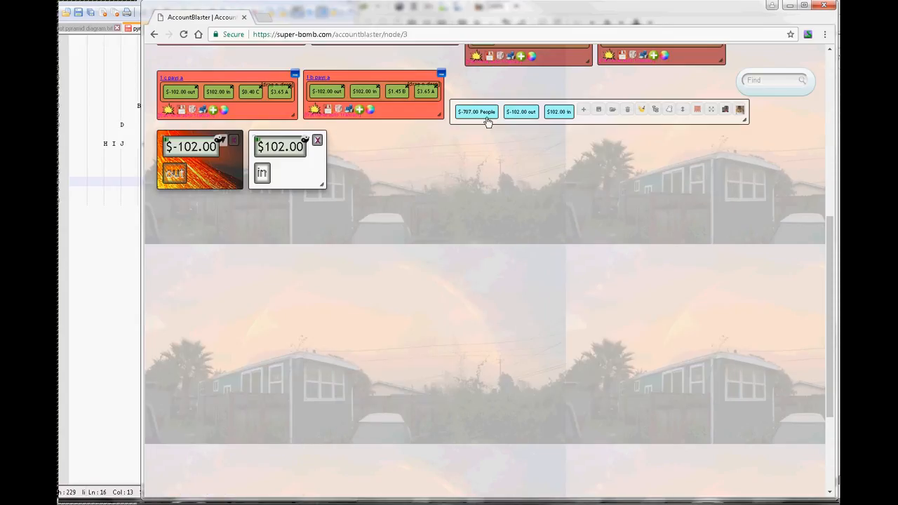
click(484, 117)
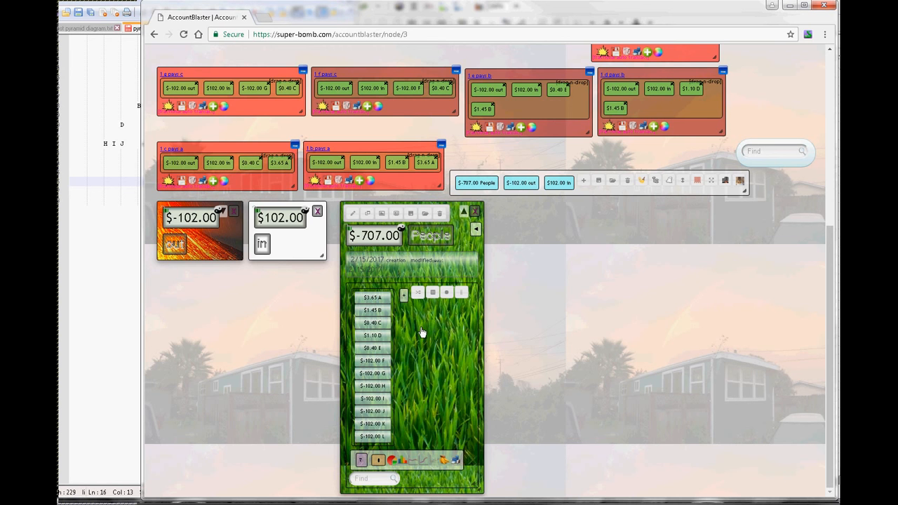
Raise the pyramid split factor at the start of the page to 0.8
scroll(421, 333, up, 4)
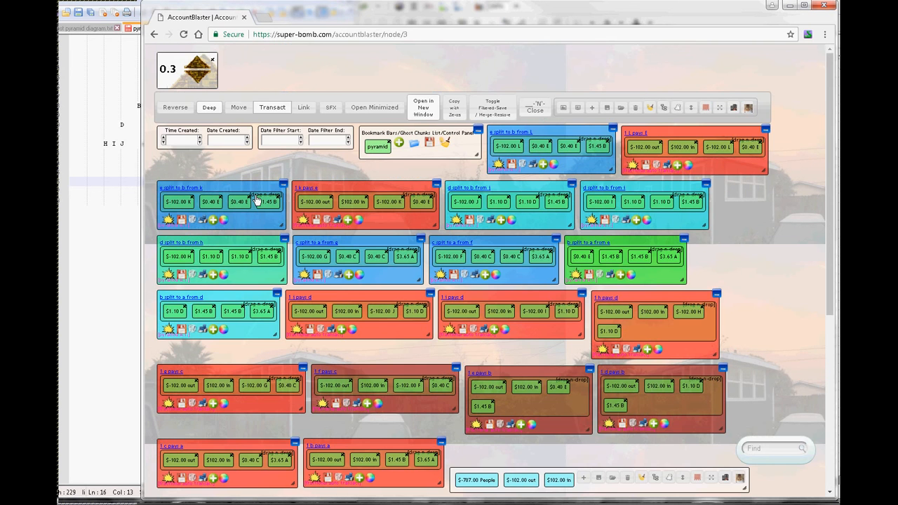
click(197, 68)
click(196, 68)
click(196, 68)
click(196, 68)
click(201, 66)
Transact another $1 from out to in to test the raised split factor
scroll(281, 414, down, 4)
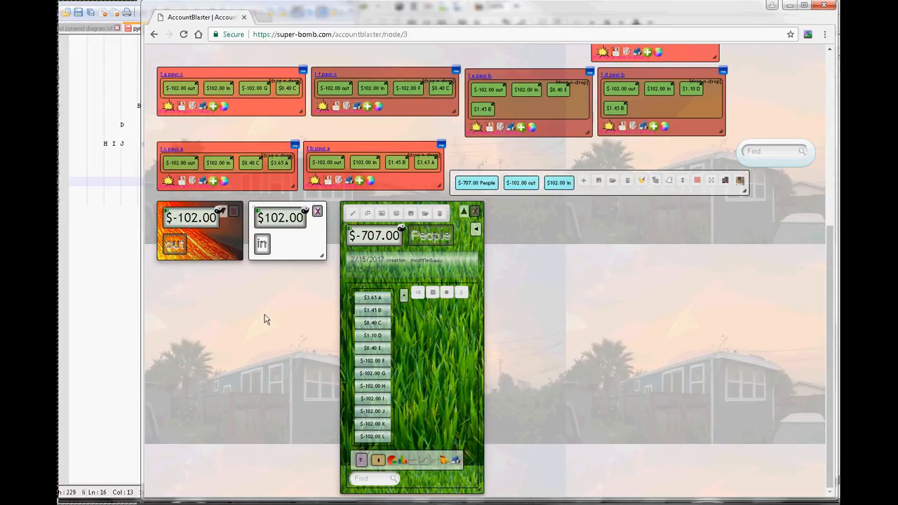
drag(246, 220, 270, 217)
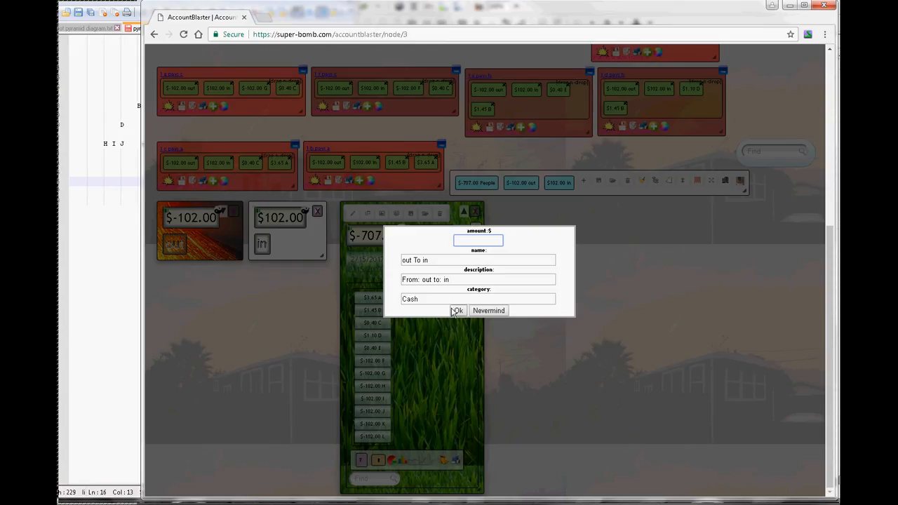
text(1)
click(459, 312)
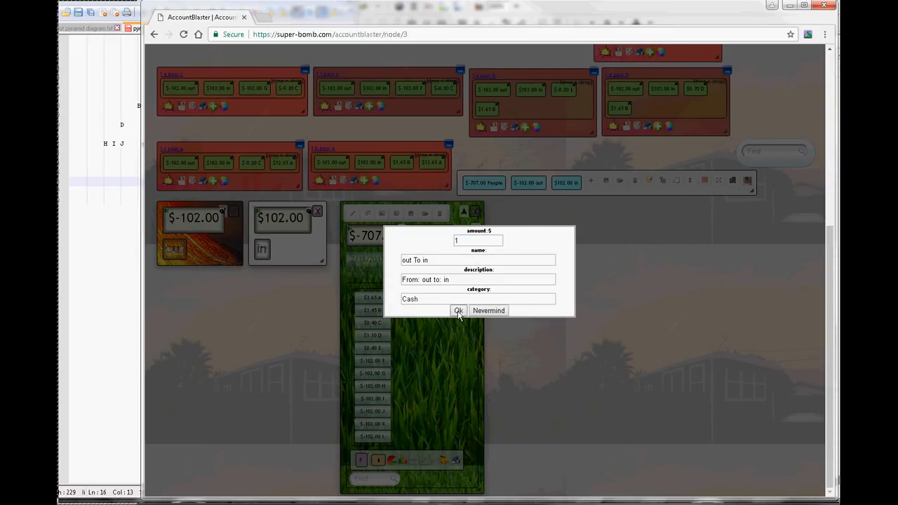
click(458, 311)
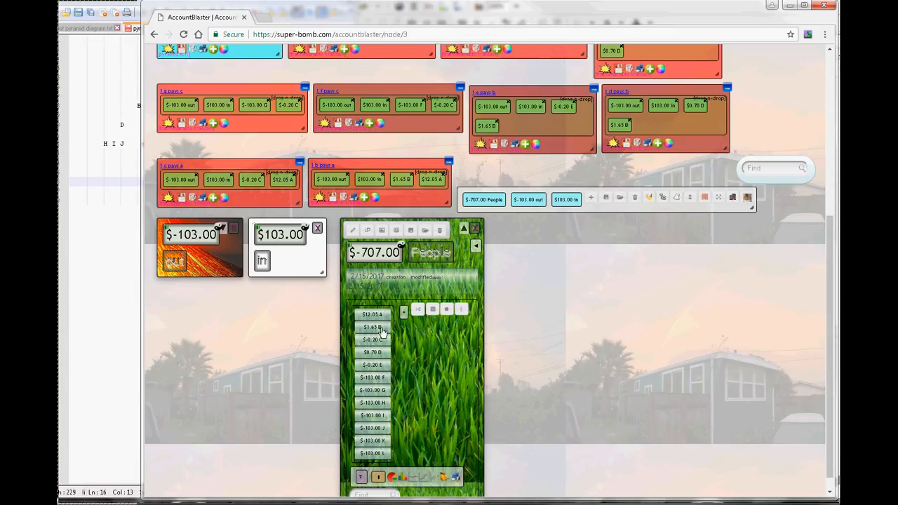
Reopen People and compare its members' balances with the pyramid split factor and the rule bars
click(476, 228)
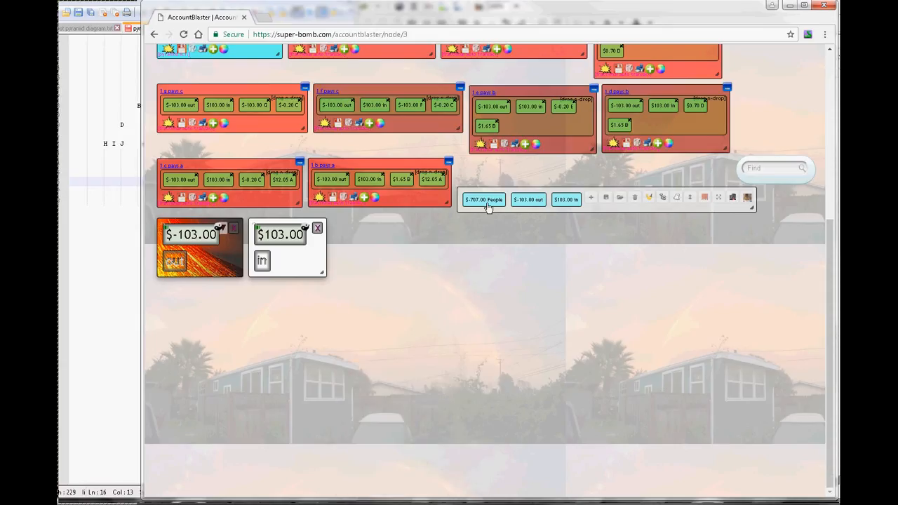
click(484, 200)
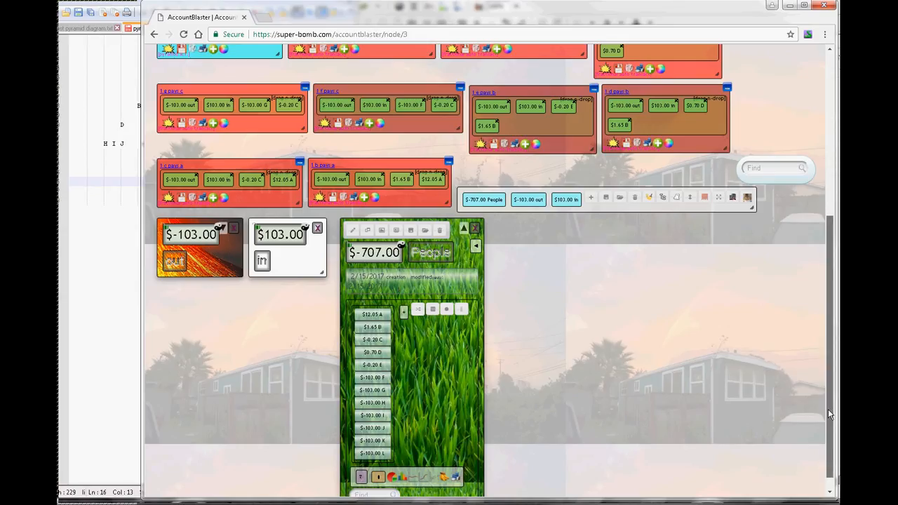
scroll(828, 409, down, 1)
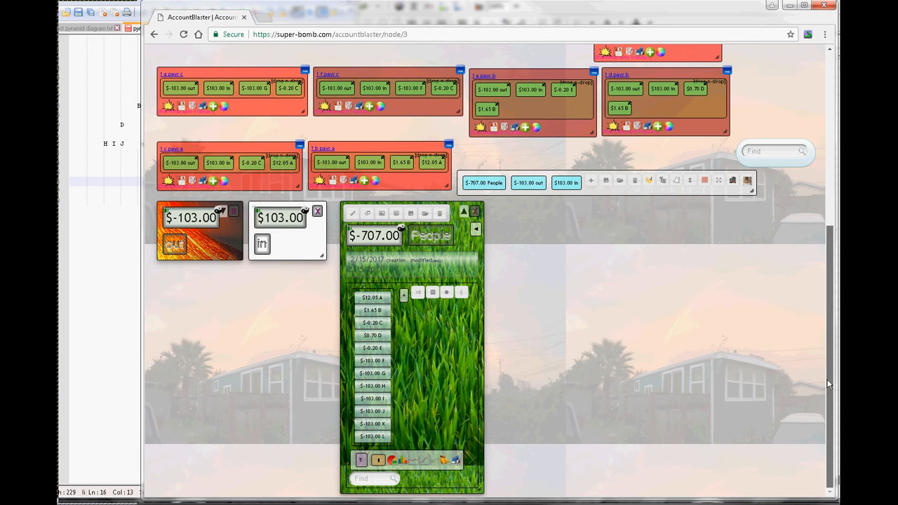
scroll(820, 198, up, 3)
scroll(818, 196, up, 2)
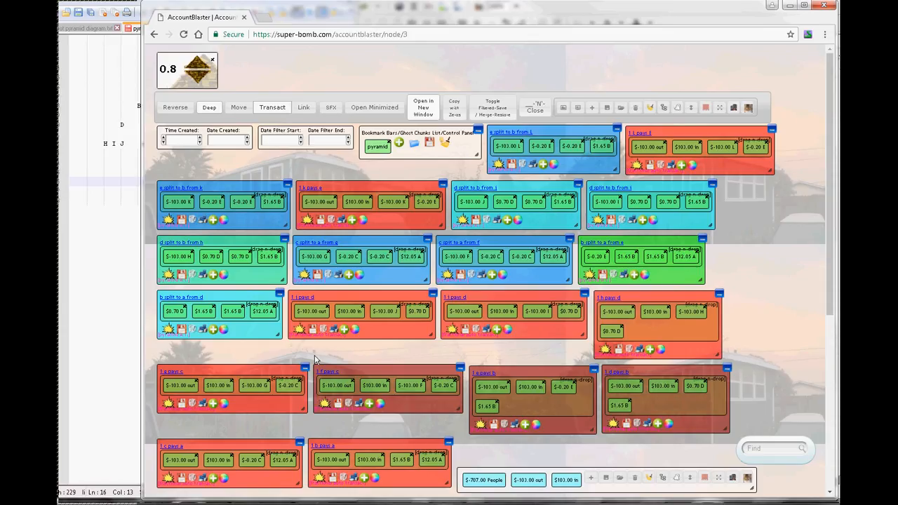
drag(830, 284, 832, 484)
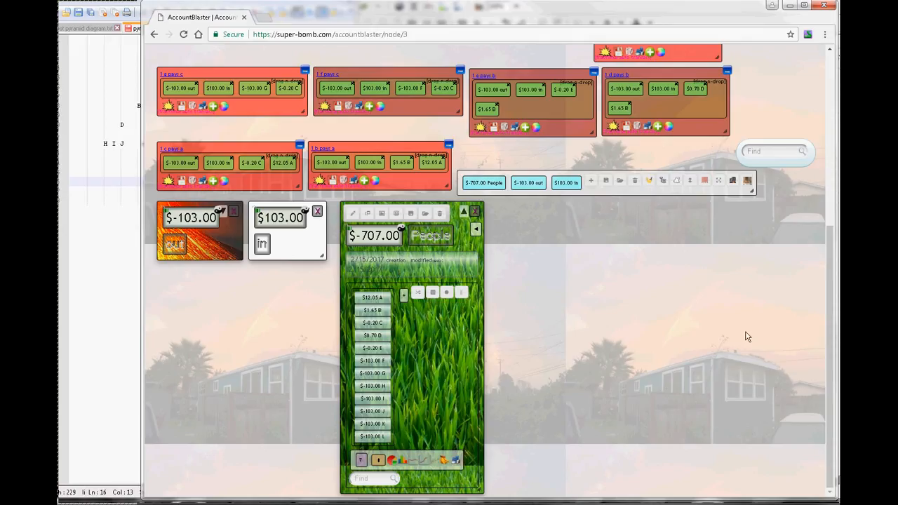